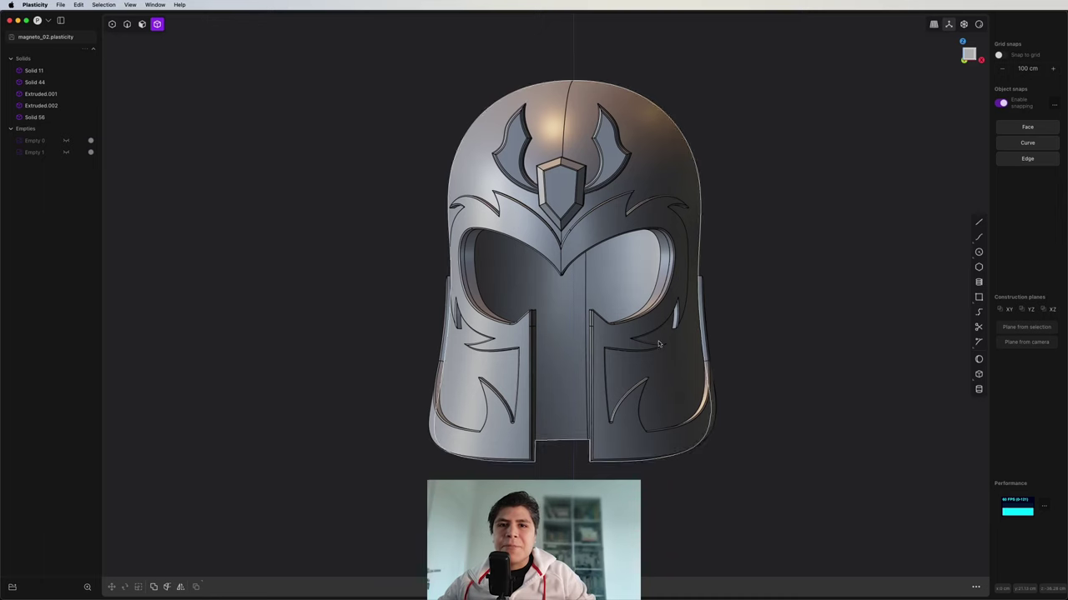
- Delete the default cube from the new scene
middle_click_drag(809, 290, 777, 305)
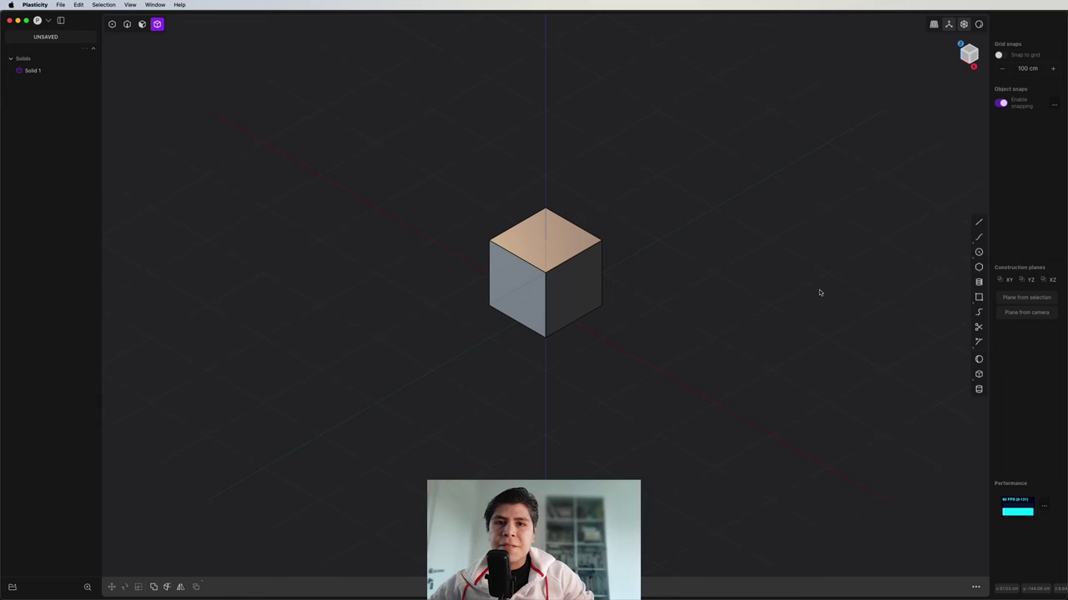
left_click(576, 279)
key("x")
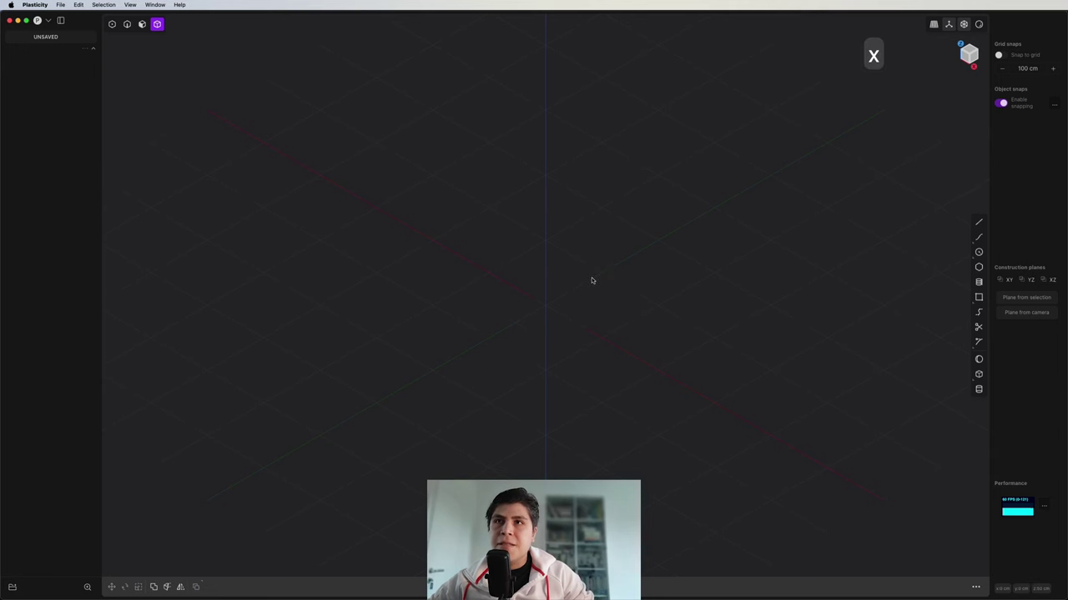
- Add front mag.jpg as a reference image in the front view and shift it about 7.6 cm in X to centre the helmet
key("1")
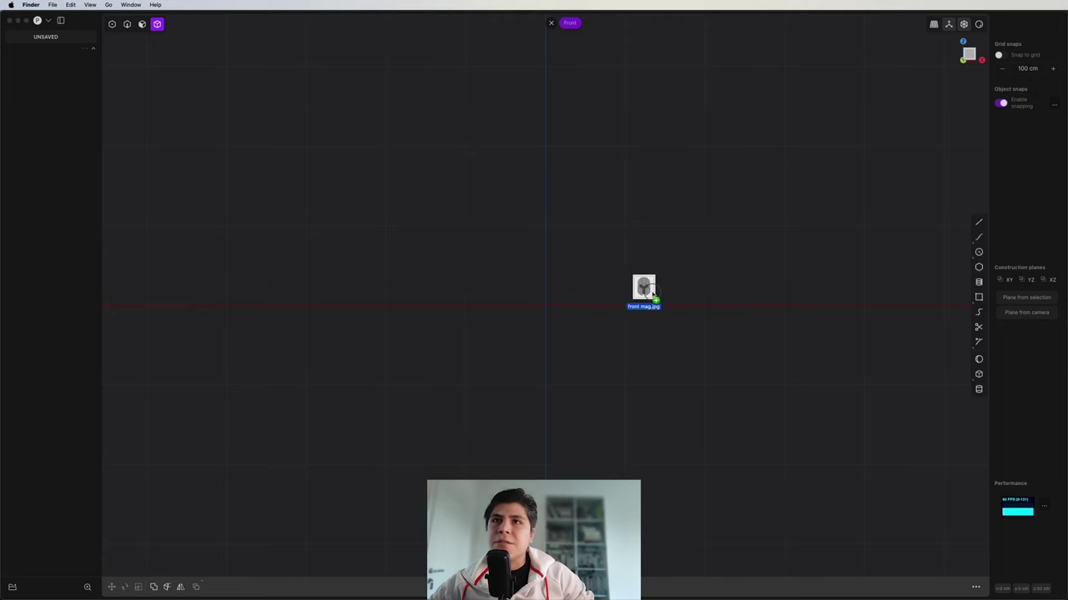
left_click_drag(643, 286, 601, 281)
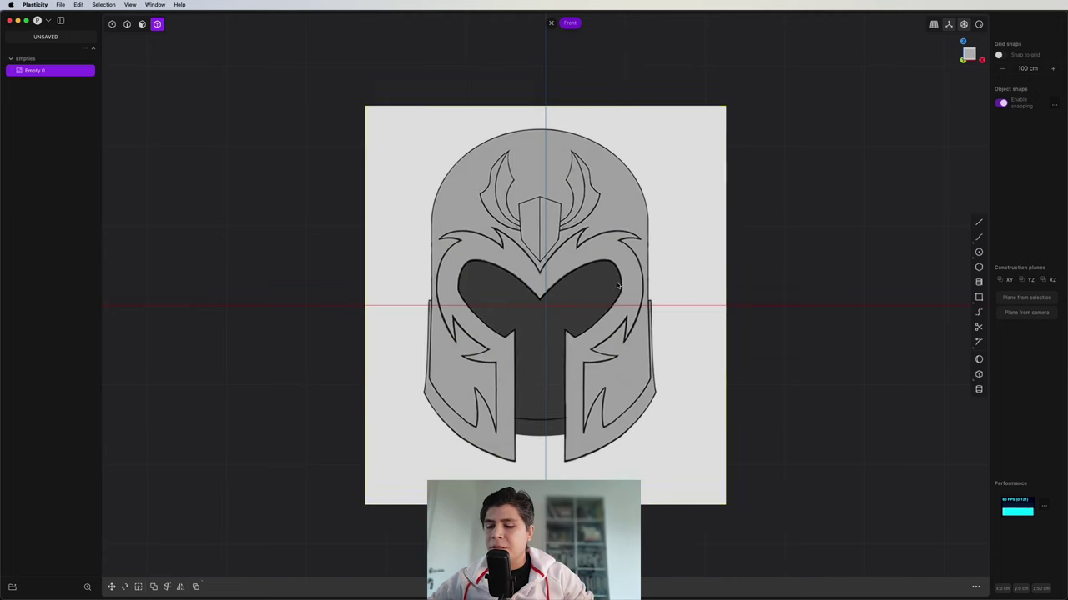
key("g")
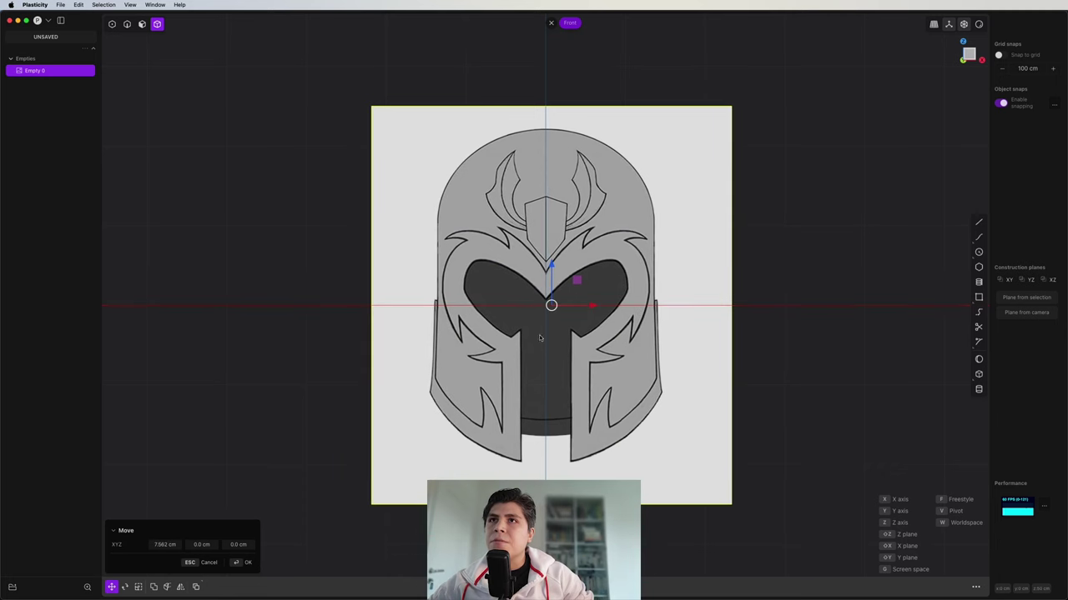
left_click(633, 355)
left_click(878, 258)
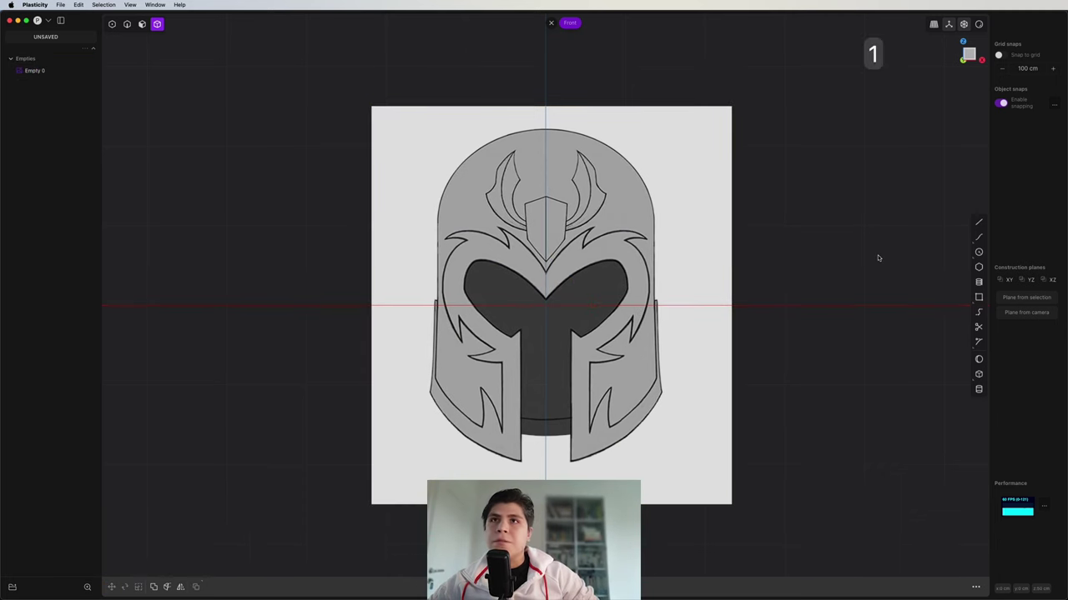
key("Return")
- Add the side-view helmet drawing as a reference image in the right view and inspect its alignment with the front image
key("3")
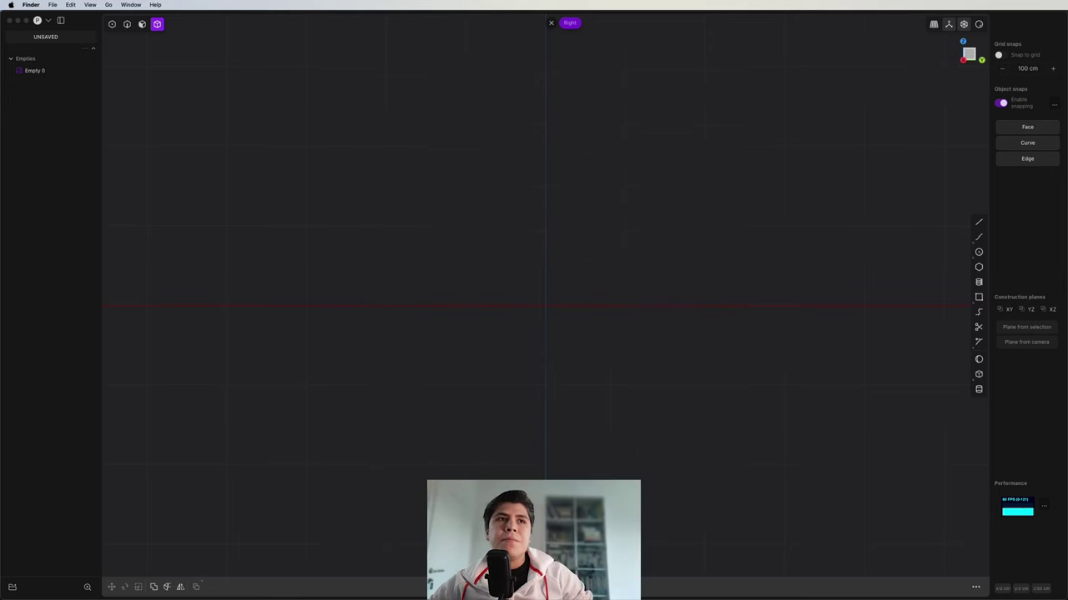
left_click_drag(970, 288, 636, 292)
left_click(817, 322)
scroll(817, 322, "down", 2)
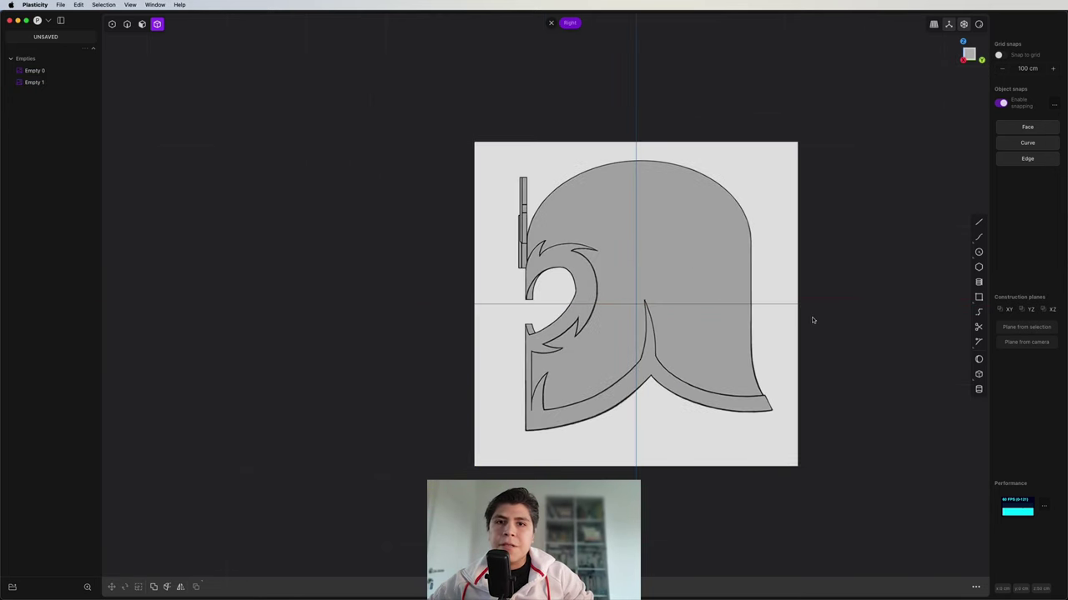
middle_click_drag(779, 326, 681, 225)
scroll(666, 175, "up", 2)
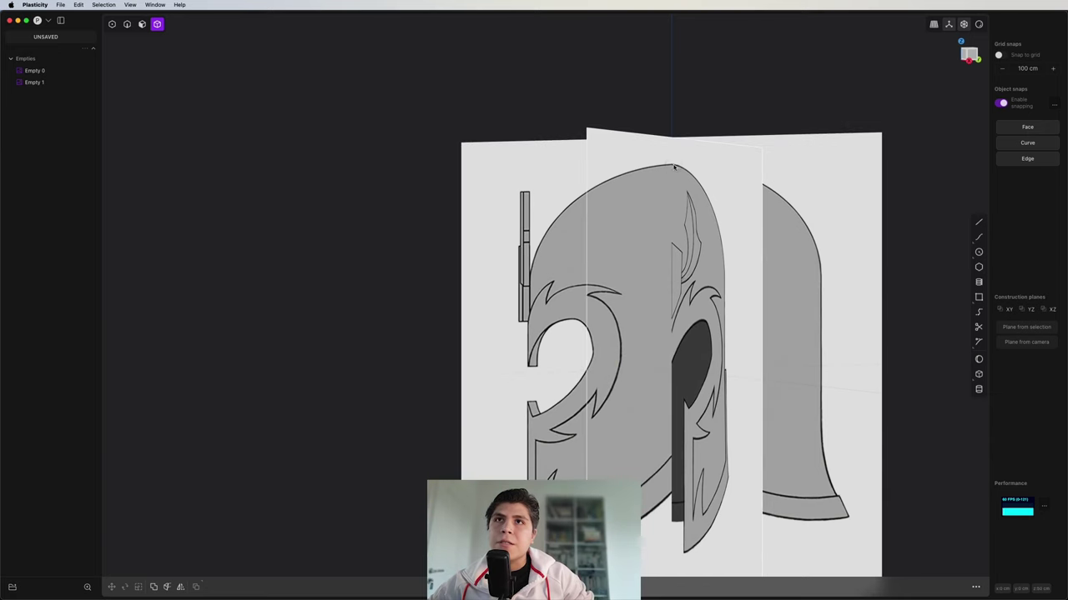
mouse_move(674, 167)
middle_mouse_down()
mouse_move(787, 172)
mouse_move(685, 173)
middle_mouse_up()
scroll(685, 173, "down", 2)
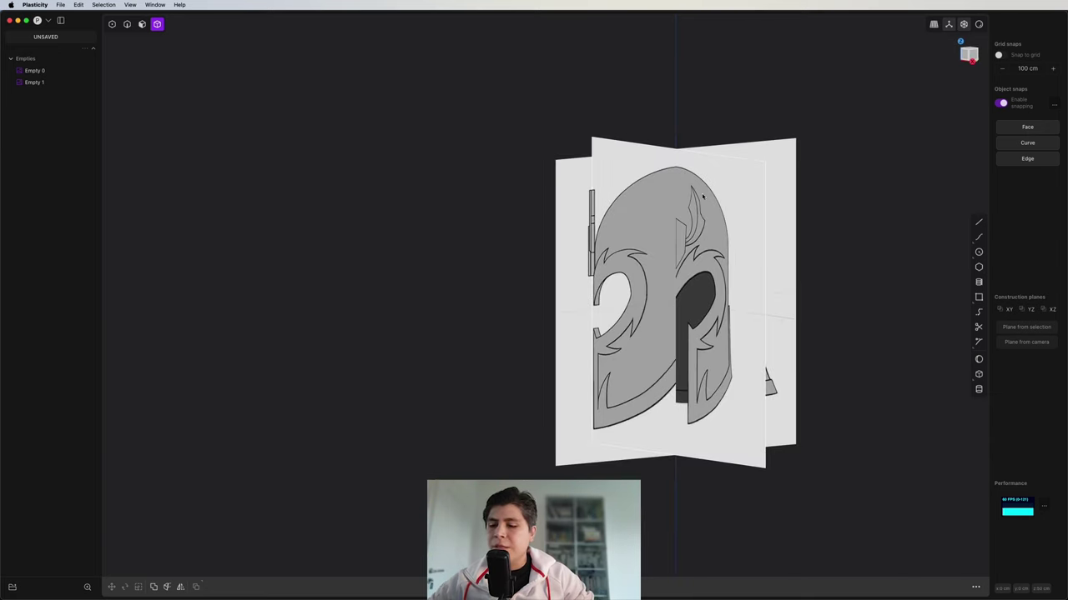
- Set both reference images' material to front depth with opacity enabled at 0.33
key("4")
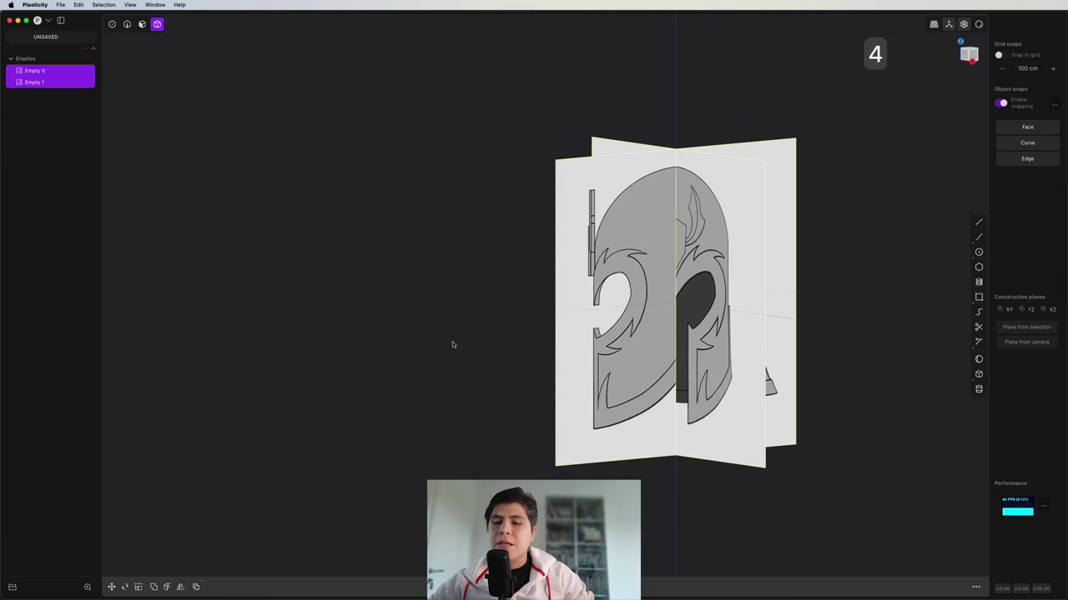
key("m")
left_click(190, 516)
left_click_drag(203, 530, 193, 530)
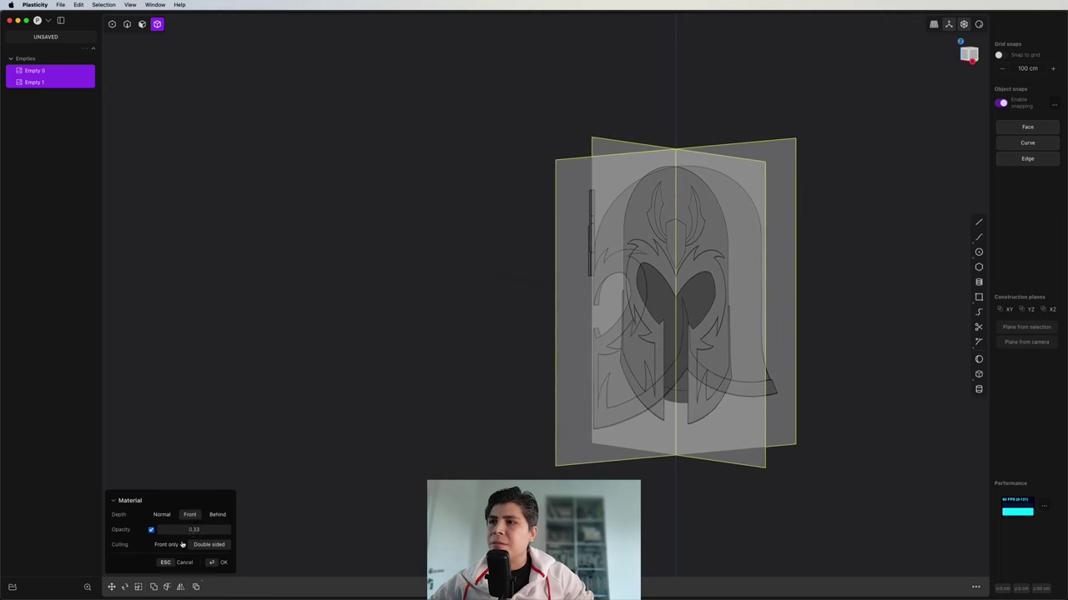
key("Return")
- Move the front reference image about 362 cm along Y and the side reference image about -348 cm along X
middle_click_drag(491, 353, 671, 286)
key("1")
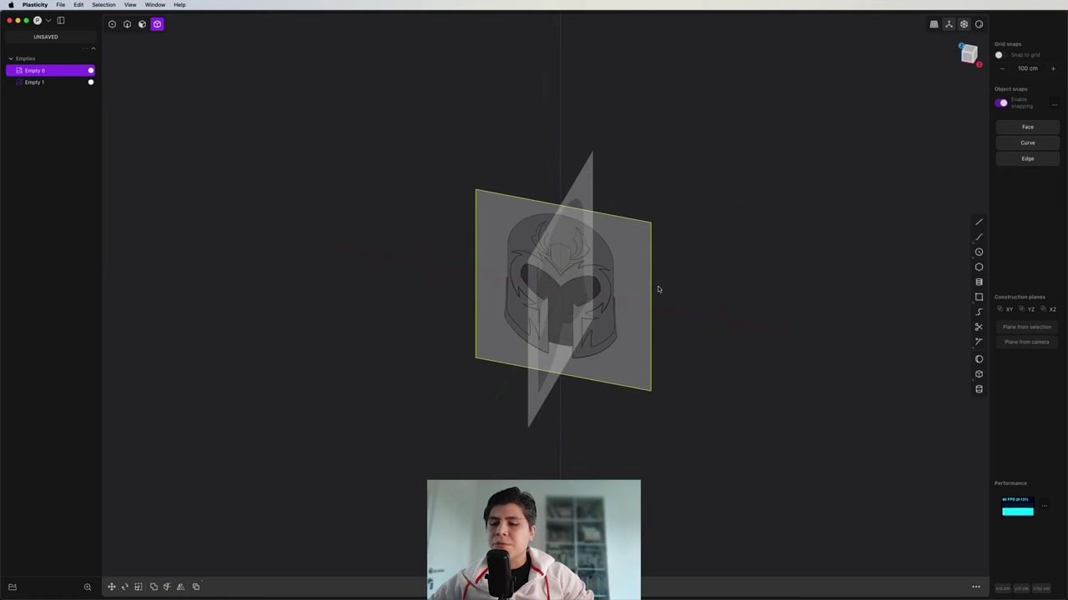
key("g")
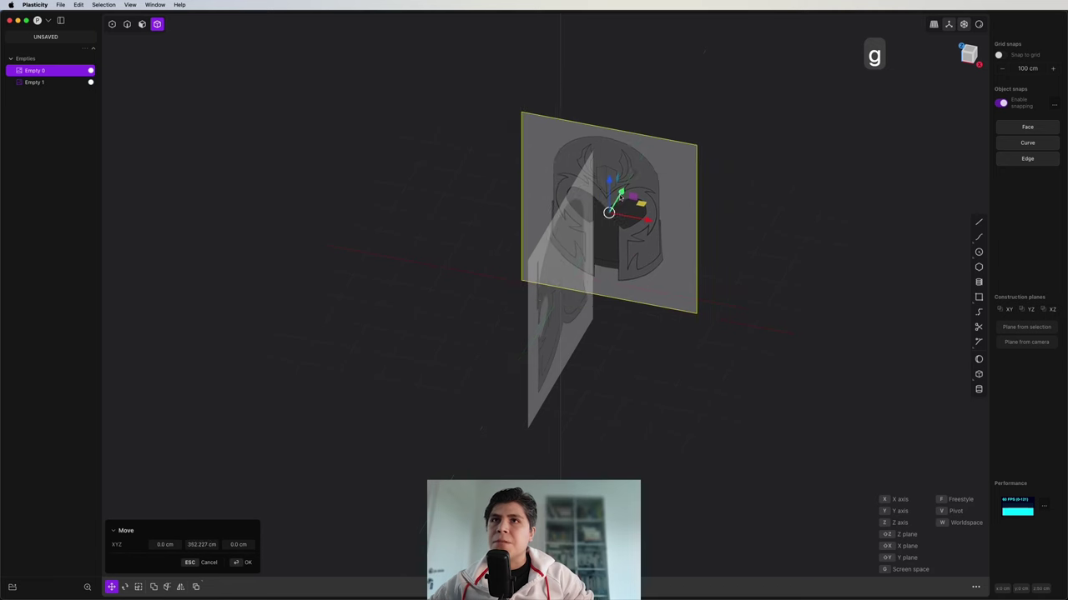
left_click(615, 204)
left_click(573, 334)
key("g")
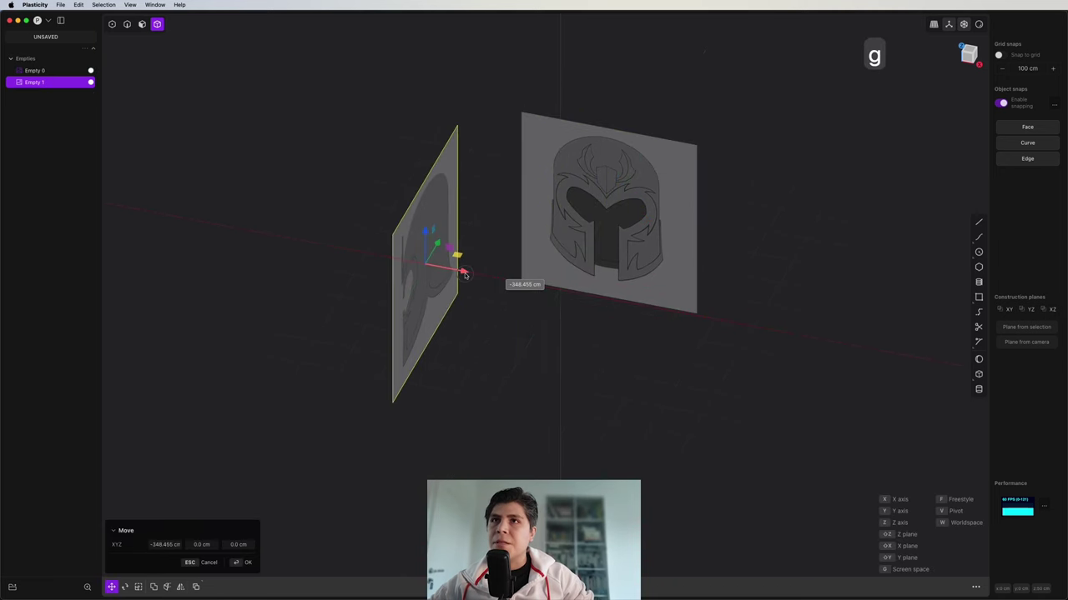
left_click(510, 282)
- Draw a control-point curve in the front view from the dome's top centre down the helmet's right-hand outline, past the flared lower edge
key("1")
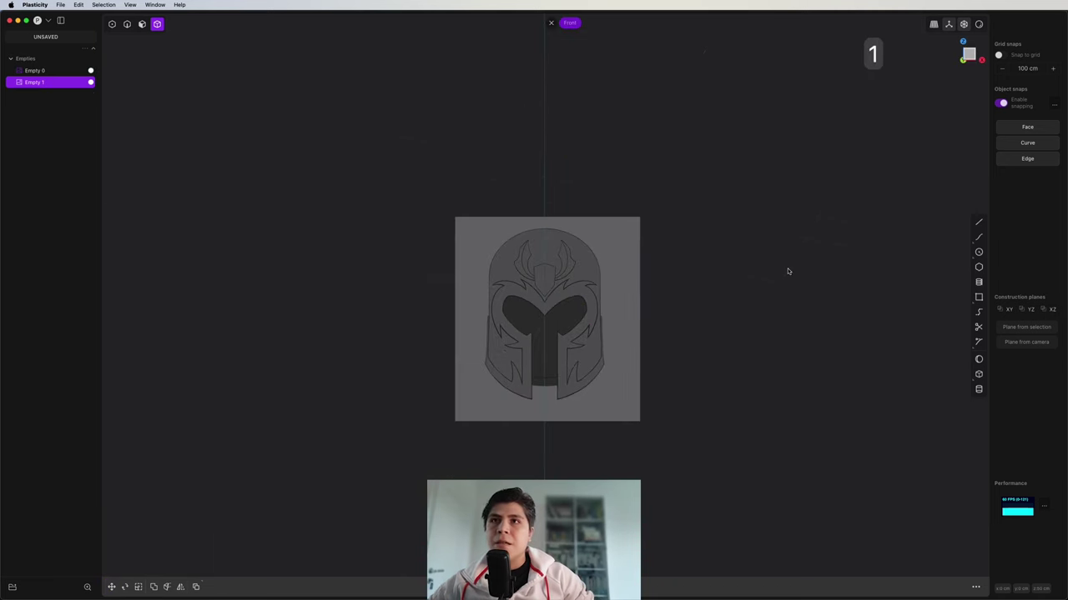
scroll(559, 307, "up", 5)
scroll(535, 304, "down", 4)
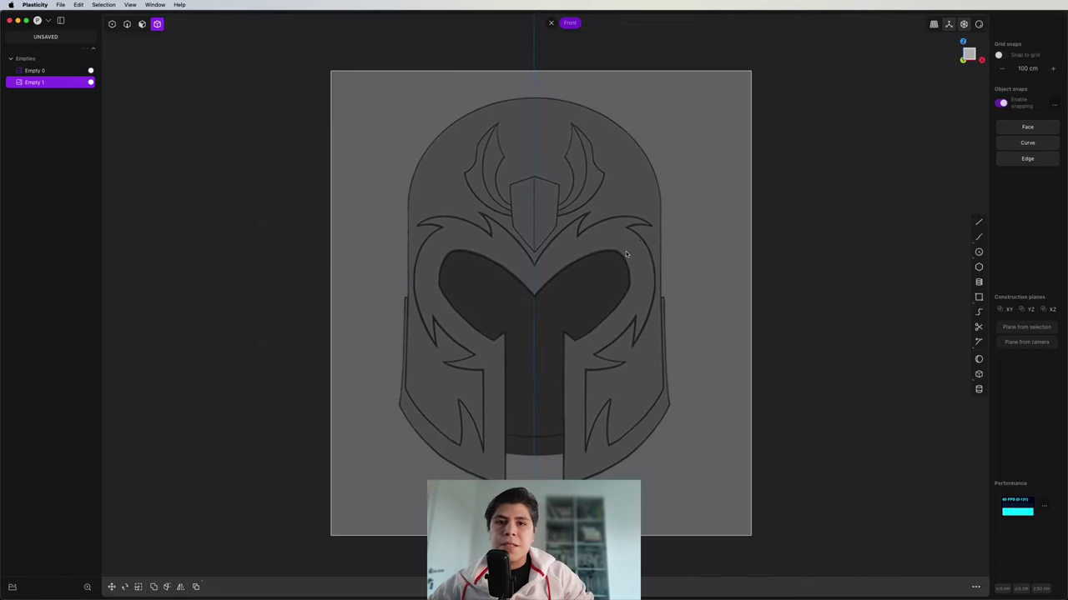
key("ctrl+super+c")
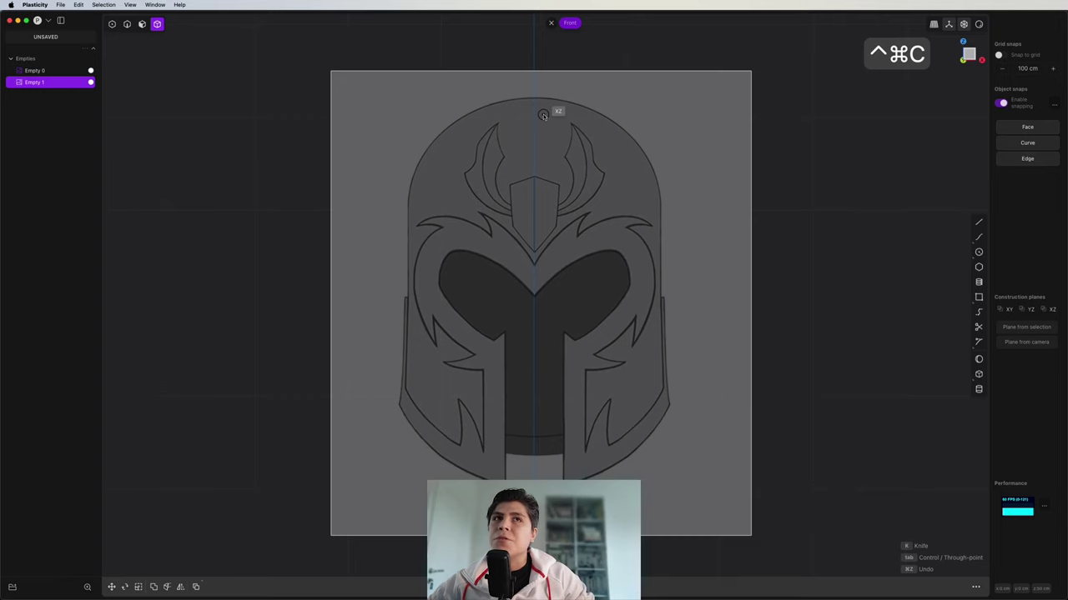
middle_click_drag(543, 116, 562, 138)
scroll(580, 178, "up", 2)
middle_click_drag(581, 178, 562, 126)
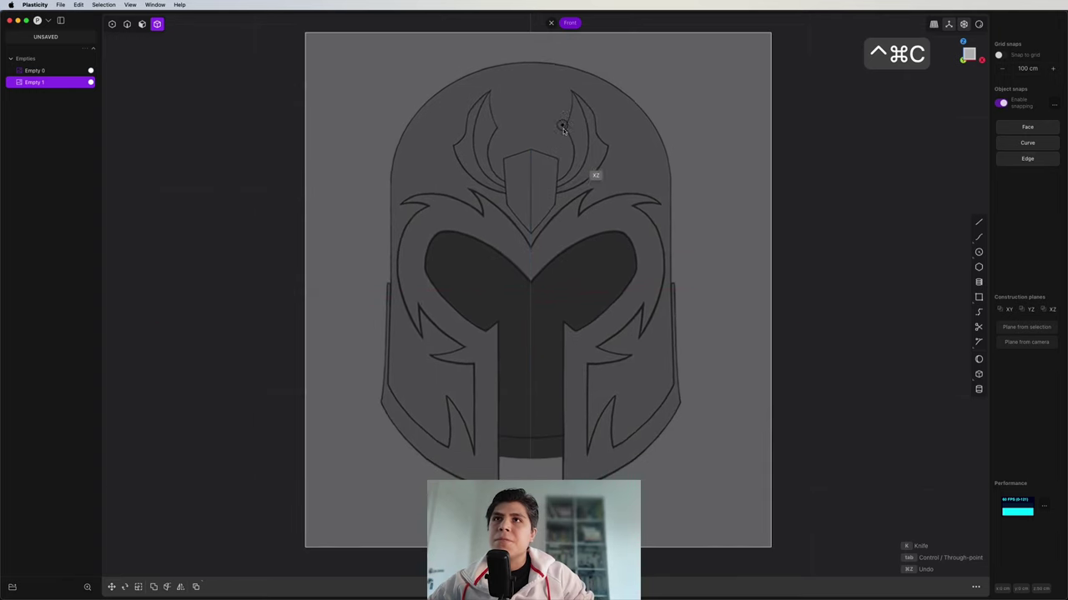
left_click(531, 63)
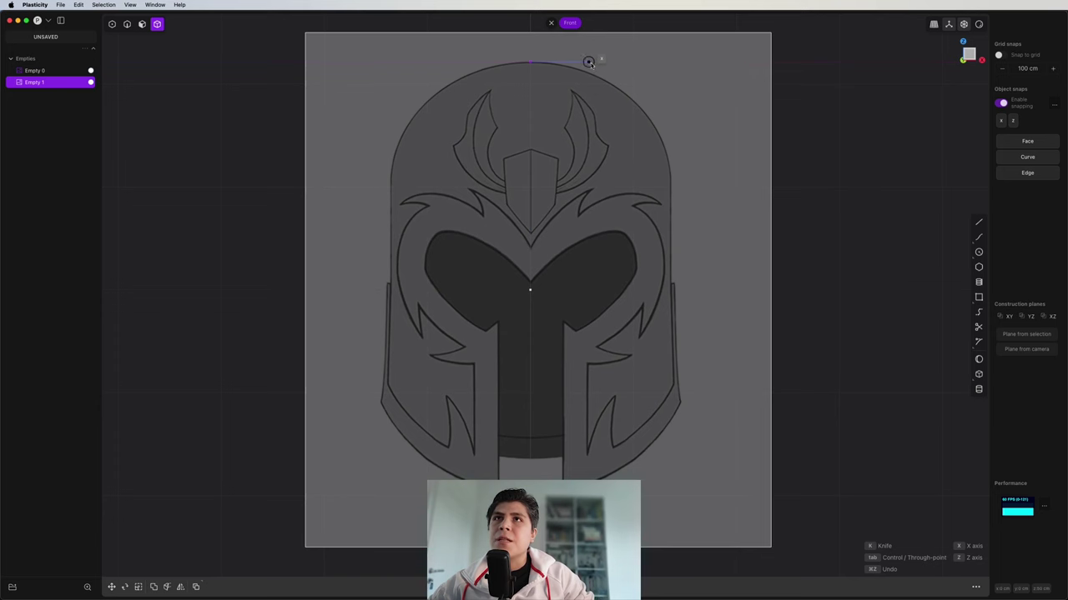
left_click(672, 151)
scroll(685, 382, "up", 2)
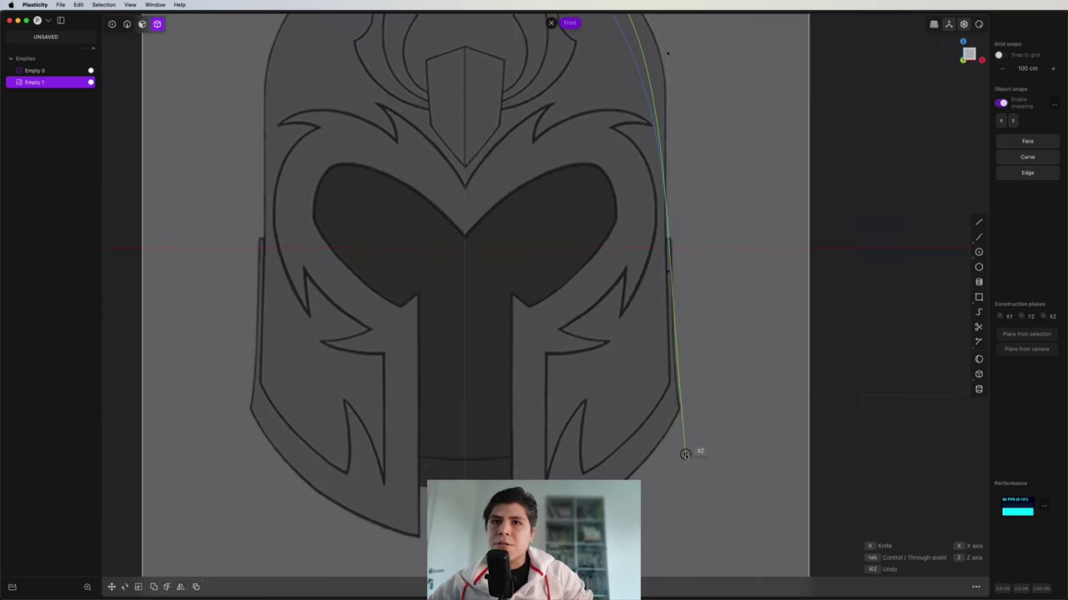
middle_click_drag(685, 460, 663, 276, "shift")
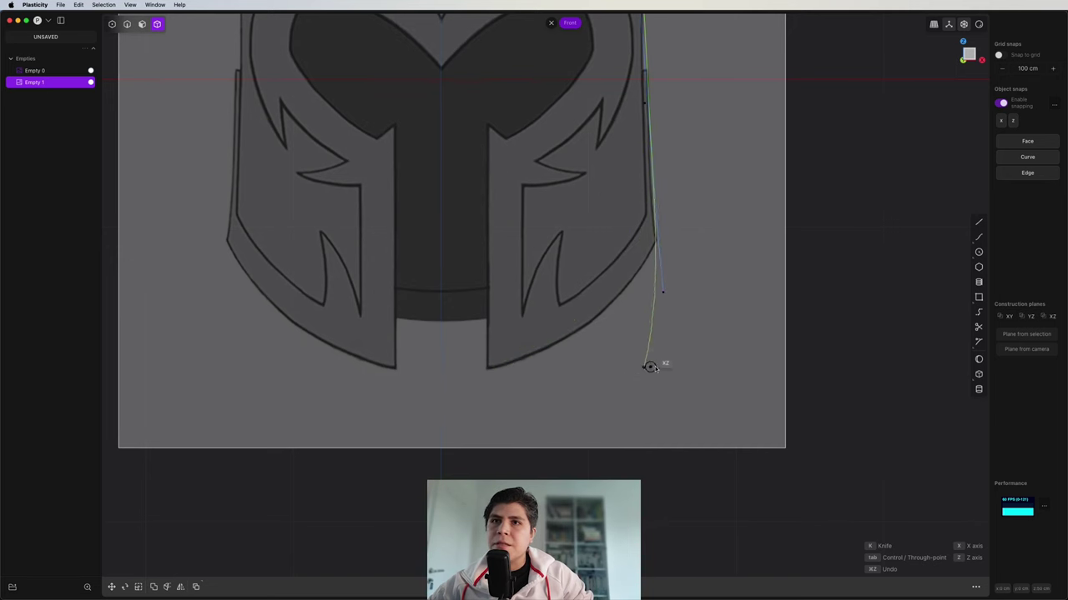
left_click(680, 368)
right_click(681, 368)
- Adjust the front-view curve's upper control points so it follows the helmet's dome and shoulder outline
scroll(643, 134, "down", 2)
middle_click_drag(643, 133, 628, 252, "shift")
scroll(628, 252, "up", 3)
key("1")
left_click_drag(644, 116, 598, 203)
key("g")
key("g")
left_click(620, 205)
middle_click_drag(619, 206, 625, 262, "shift")
left_click_drag(599, 65, 570, 126)
key("g")
key("g")
key("Escape")
key("g")
left_click_drag(611, 90, 608, 90)
right_click(607, 90)
- Reposition the front-view curve's remaining side and lower control points to match the helmet's side outline and flare
left_click(659, 213)
key("g")
key("g")
left_click(664, 210)
middle_click_drag(608, 441, 546, 307, "shift")
key("g")
key("g")
left_click(523, 270)
middle_click_drag(661, 397, 676, 365, "shift")
- Try to delete the selected control point near the lower end of the front-view curve
left_click_drag(675, 365, 579, 417)
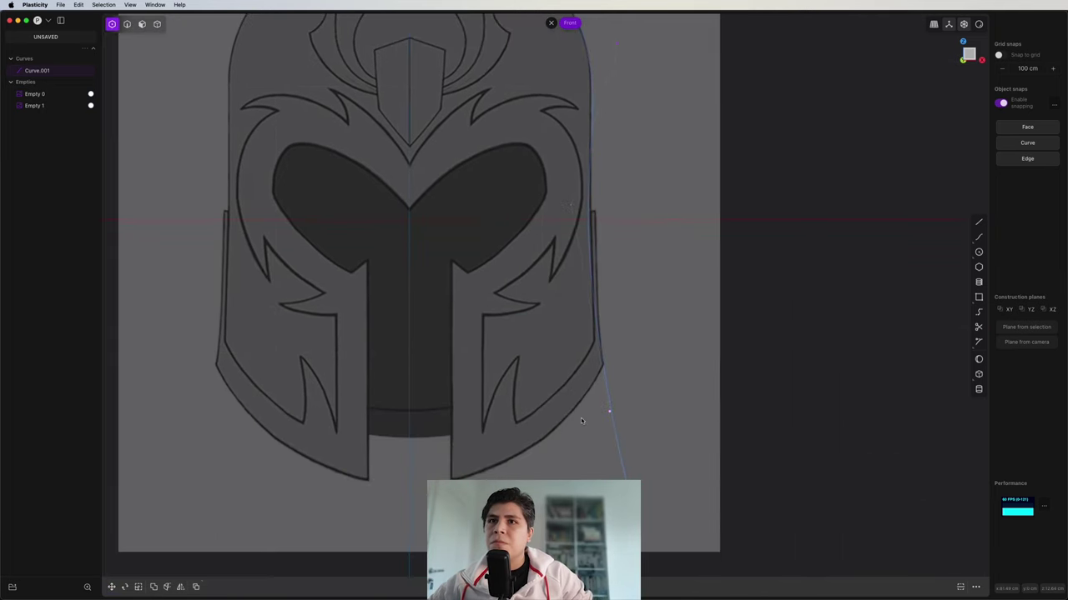
key("x")
scroll(638, 300, "down", 2)
key("super+z")
- Draw a control-point curve in the right view from the existing curve's top point down the helmet's back, past the rear flare
key("2")
middle_click_drag(629, 320, 583, 280)
key("3")
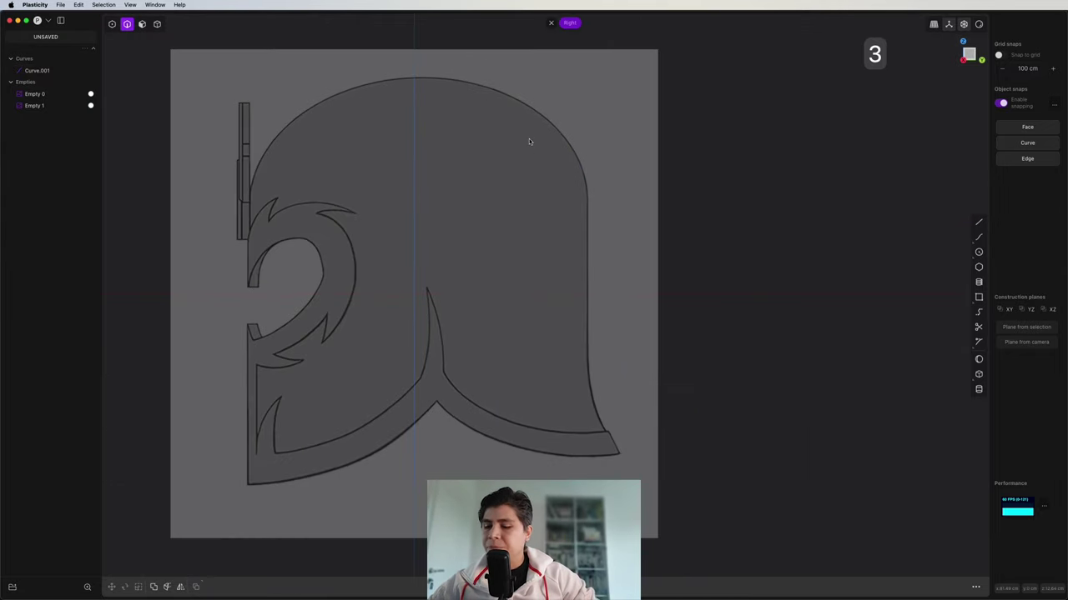
key("ctrl+super+c")
scroll(471, 70, "up", 3)
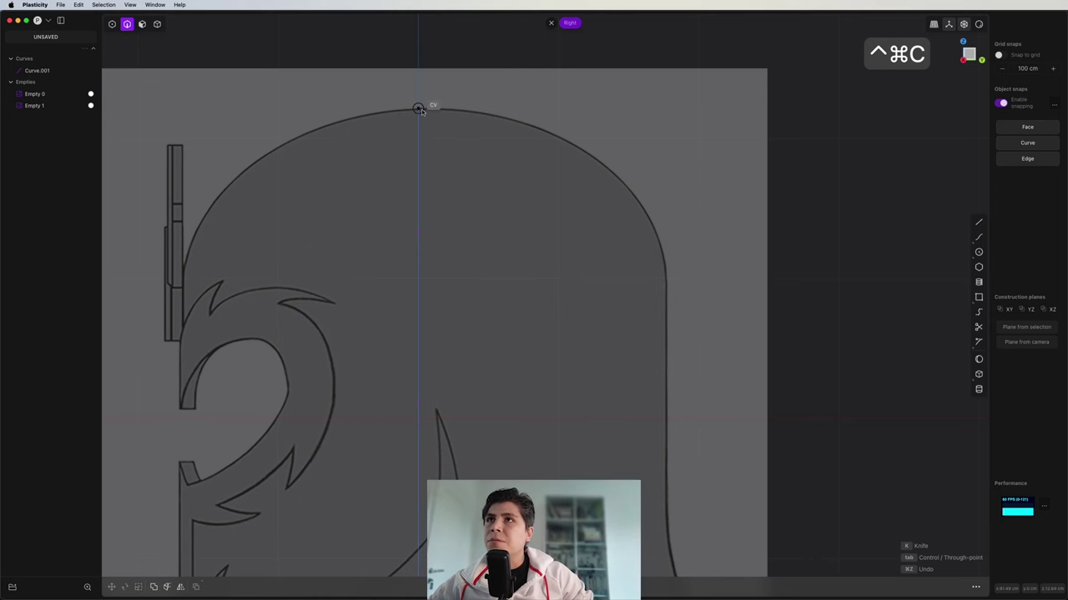
left_click(420, 110)
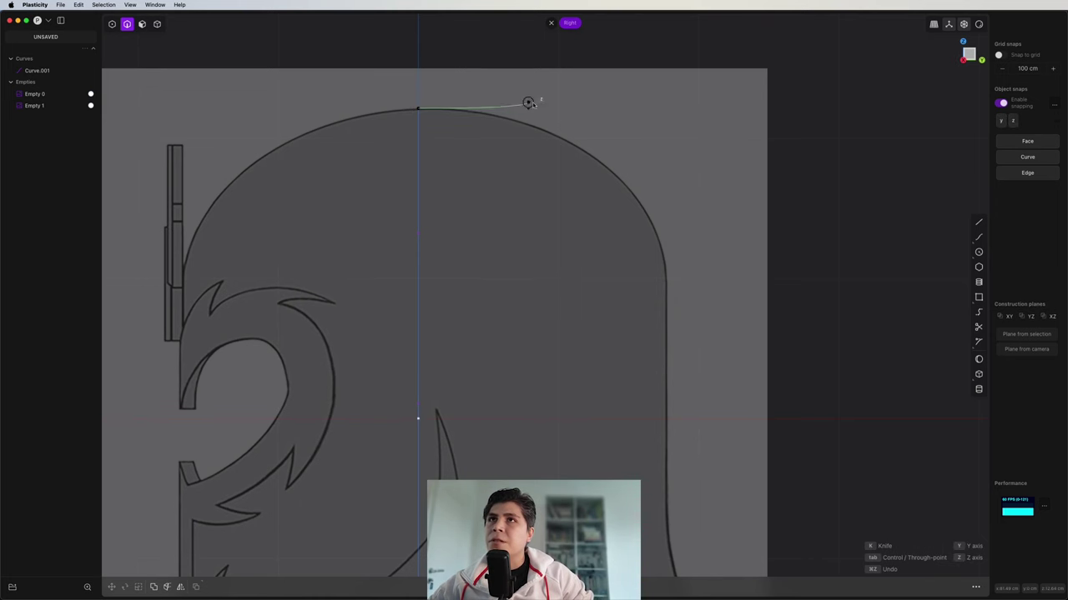
left_click(528, 106)
left_click(658, 196)
middle_click_drag(672, 377, 649, 172, "shift")
left_click(650, 195)
scroll(642, 367, "down", 4)
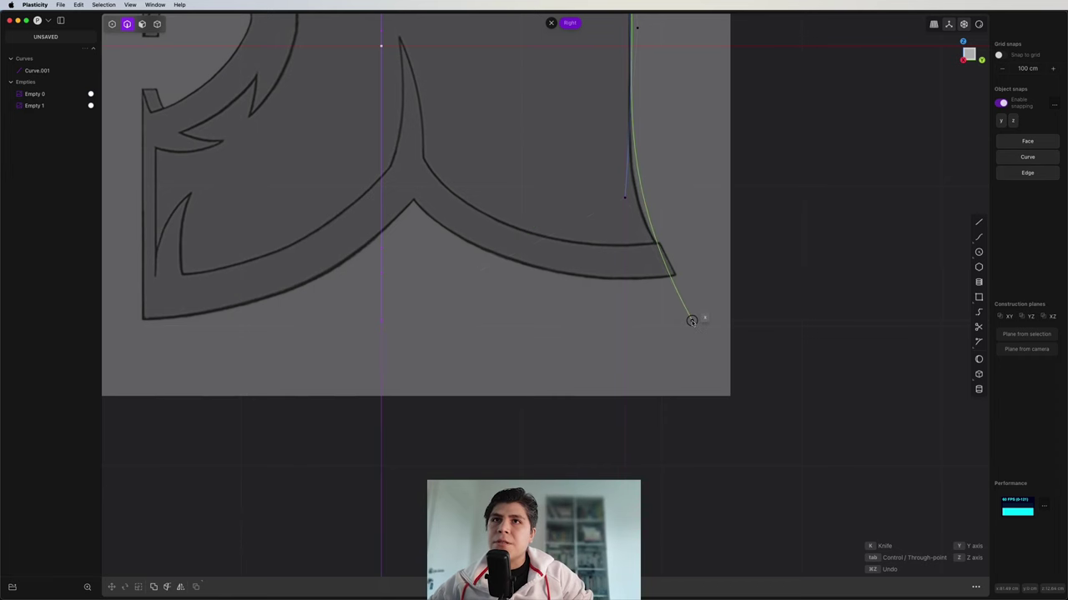
right_click(689, 321)
- Move the back curve's shoulder control point about 9.7 cm in Y and 10.4 cm in Z to fit the dome outline
right_click_drag(699, 224, 696, 282)
scroll(696, 282, "down", 3)
key("1")
left_click(625, 224)
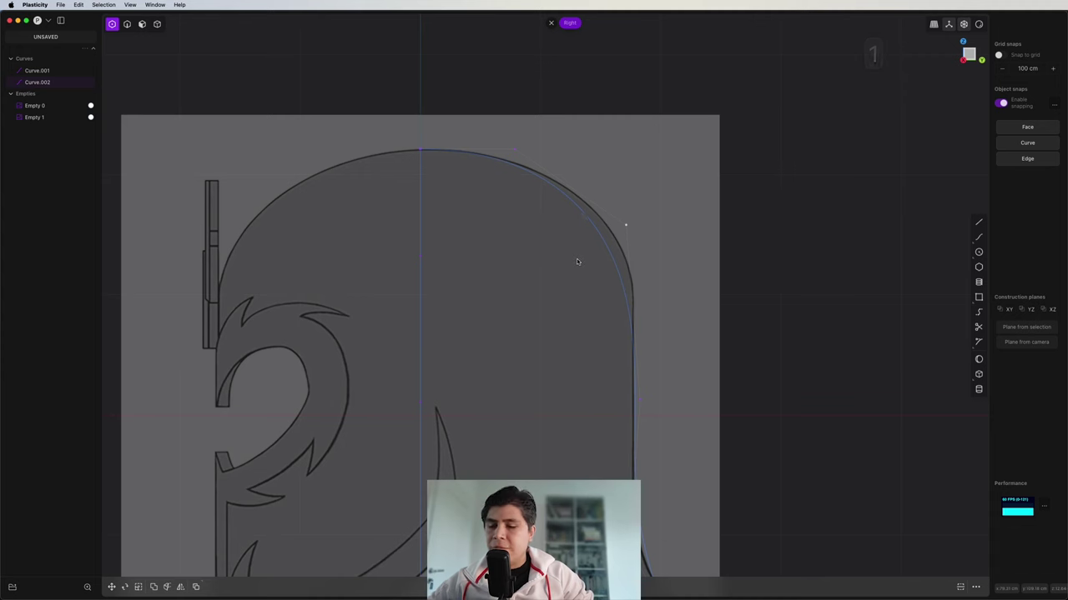
key("g")
key("g")
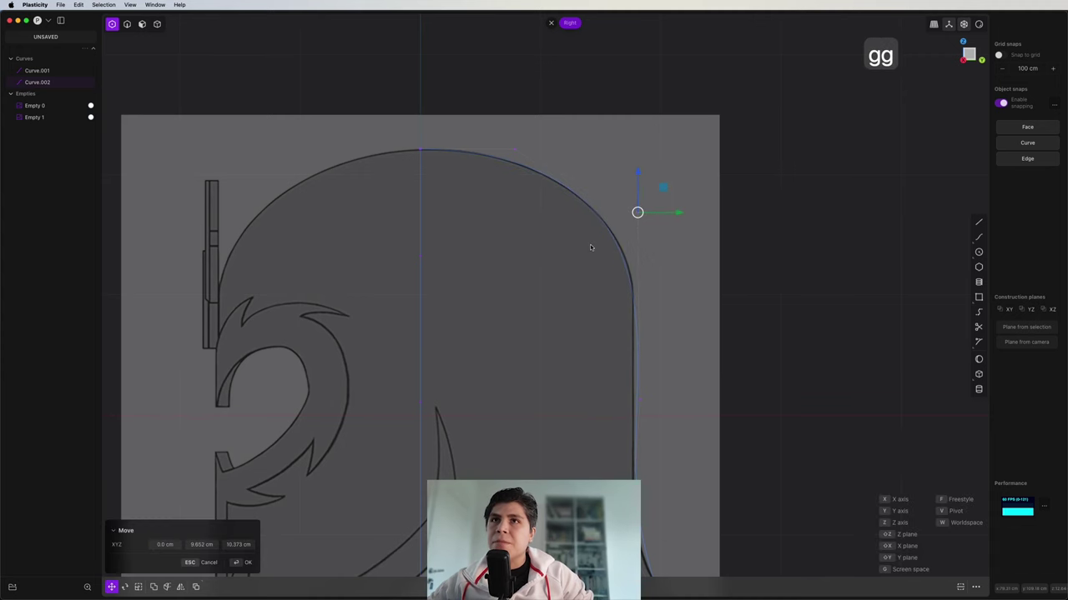
left_click(589, 249)
- Fine-tune the back curve's control points at the shoulder and along the straight section to follow the helmet's rear outline
right_click_drag(613, 334, 591, 198)
left_click_drag(647, 227, 591, 286)
key("g")
key("g")
left_click(589, 291)
key("g")
key("g")
left_click(619, 79)
left_click_drag(651, 238, 603, 297)
key("g")
key("g")
left_click(607, 265)
left_click_drag(642, 246, 604, 225)
key("g")
key("g")
left_click(609, 236)
- Move the back curve's lower control point about -2.1 cm in Y and -10.1 cm in Z, and shift its end point outward along the flare
left_click_drag(621, 396, 589, 429)
key("g")
key("g")
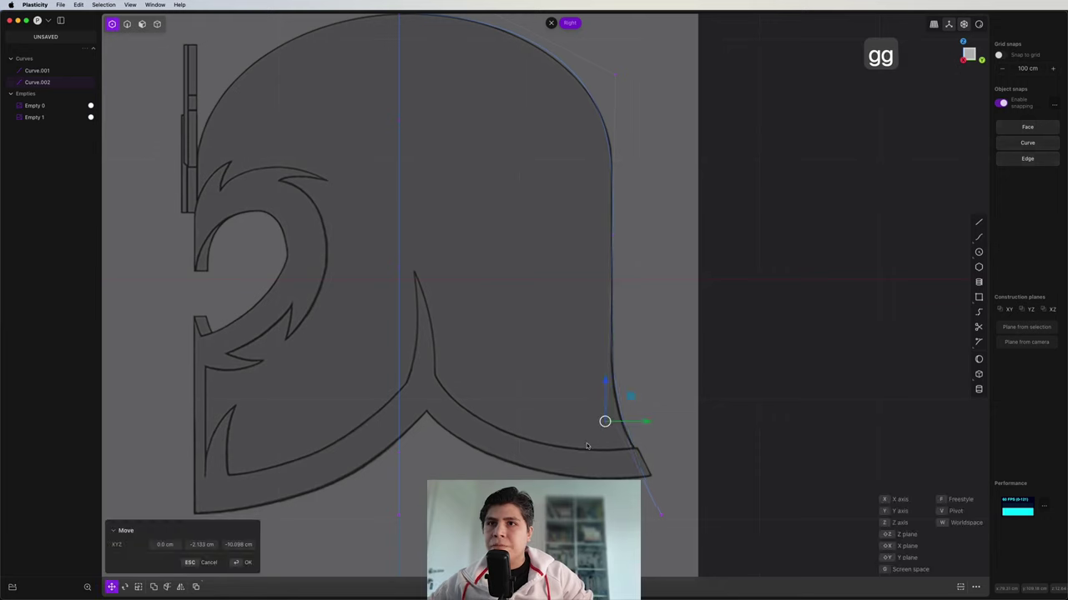
left_click(587, 447)
right_click_drag(659, 514, 646, 412)
left_click(647, 412)
key("g")
left_click_drag(690, 415, 699, 415)
left_click(698, 414)
- Draw a control-point curve in the right view from the dome's top point down the helmet's front to its lower front corner
scroll(658, 410, "down", 5)
key("2")
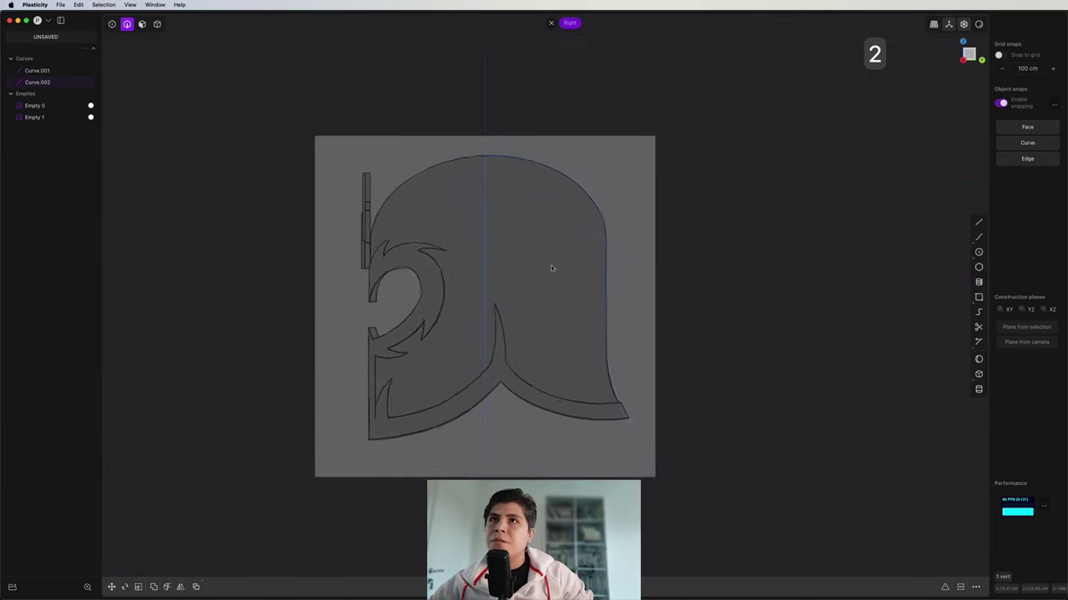
middle_click_drag(548, 267, 606, 305)
left_click(968, 57)
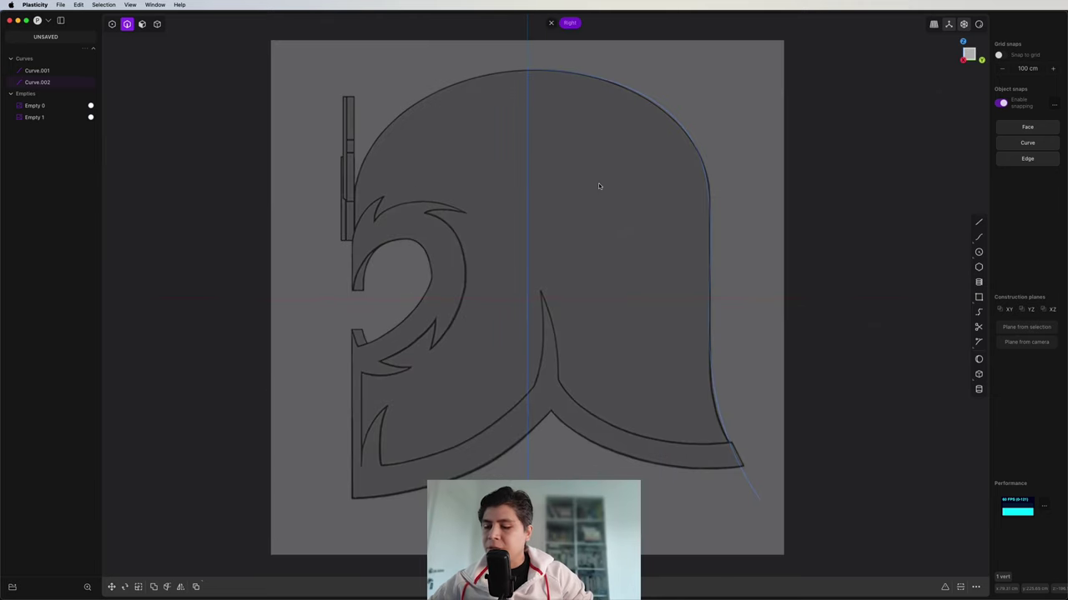
key("ctrl+super+c")
right_click_drag(492, 138, 585, 135)
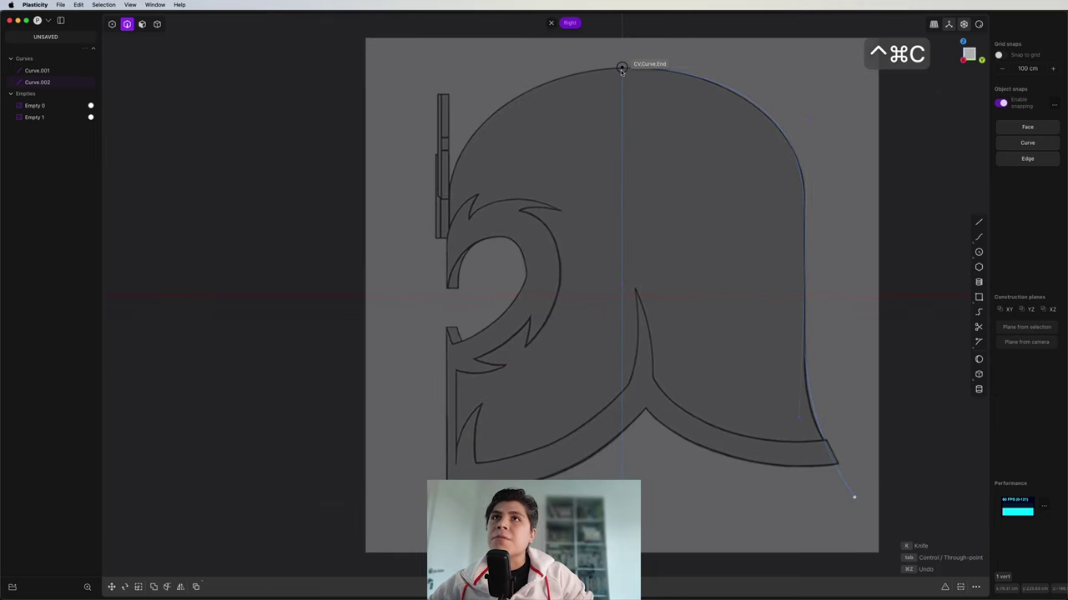
left_click(621, 68)
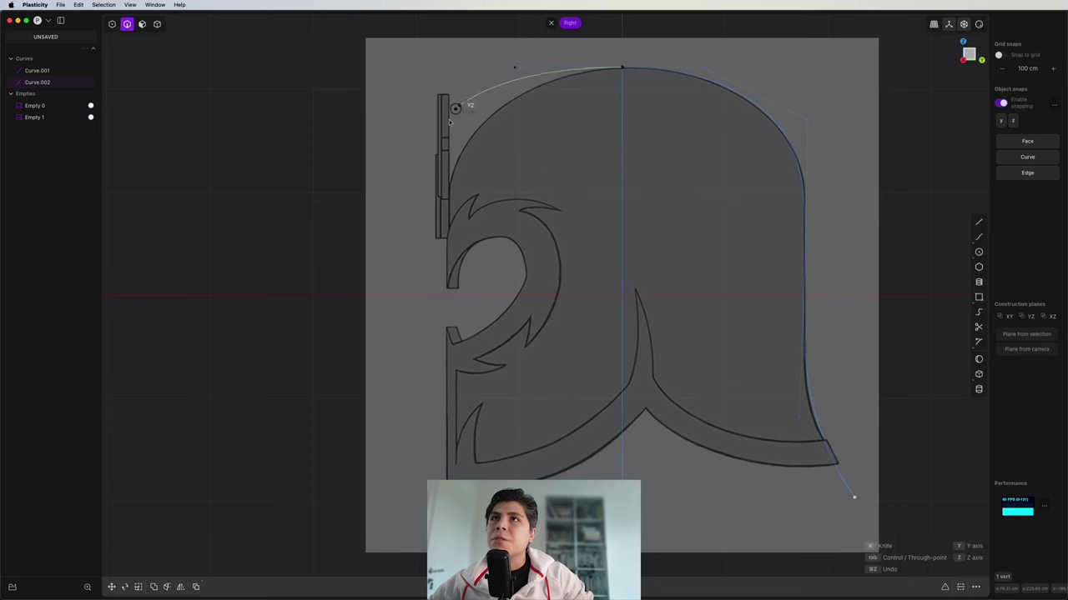
scroll(471, 250, "down", 3)
scroll(489, 358, "up", 3)
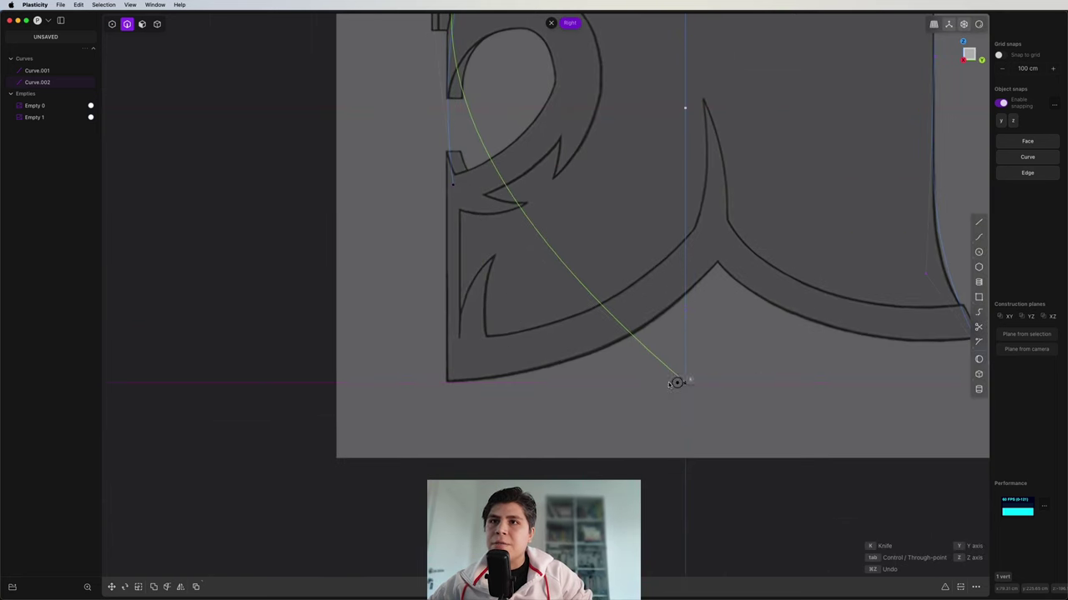
right_click(445, 385)
scroll(525, 358, "down", 2)
- Move the front curve's shoulder control point onto the side outline and shift its upper control point along Y toward the dome's apex
key("1")
left_click(426, 229)
key("g")
key("g")
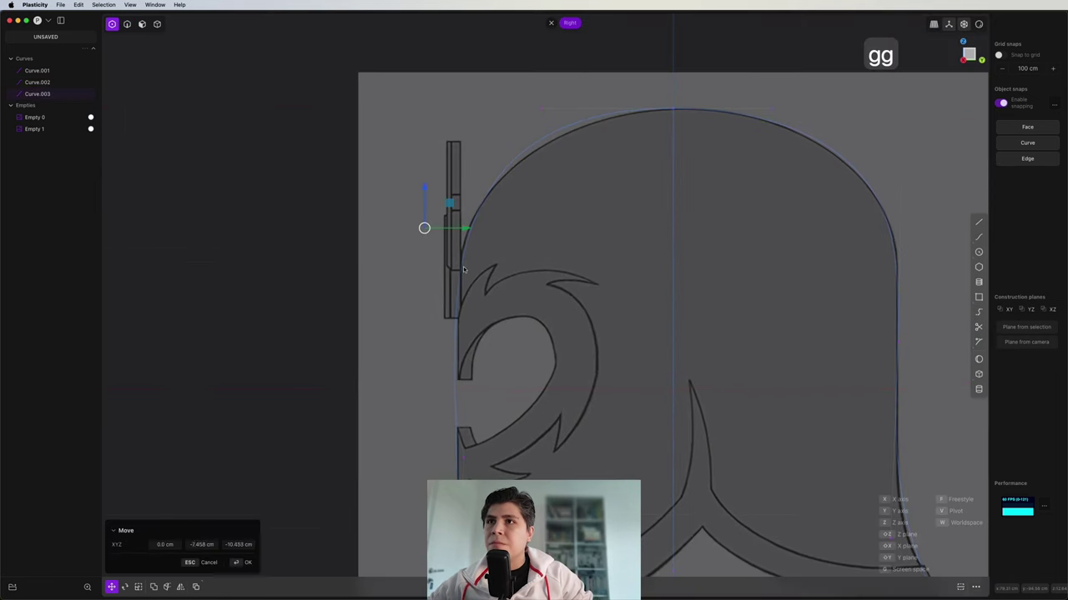
left_click(424, 229)
left_click(543, 108)
key("g")
left_click_drag(586, 113, 607, 111)
- Fine-tune the front curve's shoulder and upper control points to follow the dome's front outline
left_click_drag(401, 203, 499, 307)
key("g")
key("g")
left_click(414, 204)
left_click(566, 109)
key("g")
left_click_drag(607, 111, 626, 111)
left_click_drag(389, 182, 461, 251)
key("g")
key("g")
left_click(456, 239)
middle_click_drag(464, 455, 454, 302, "shift")
left_click(453, 305)
key("g")
key("g")
key("Escape")
scroll(469, 327, "up", 3)
key("g")
key("g")
key("Escape")
scroll(538, 250, "down", 4)
- Try to move the front and back profile curves together along the X axis
key("2")
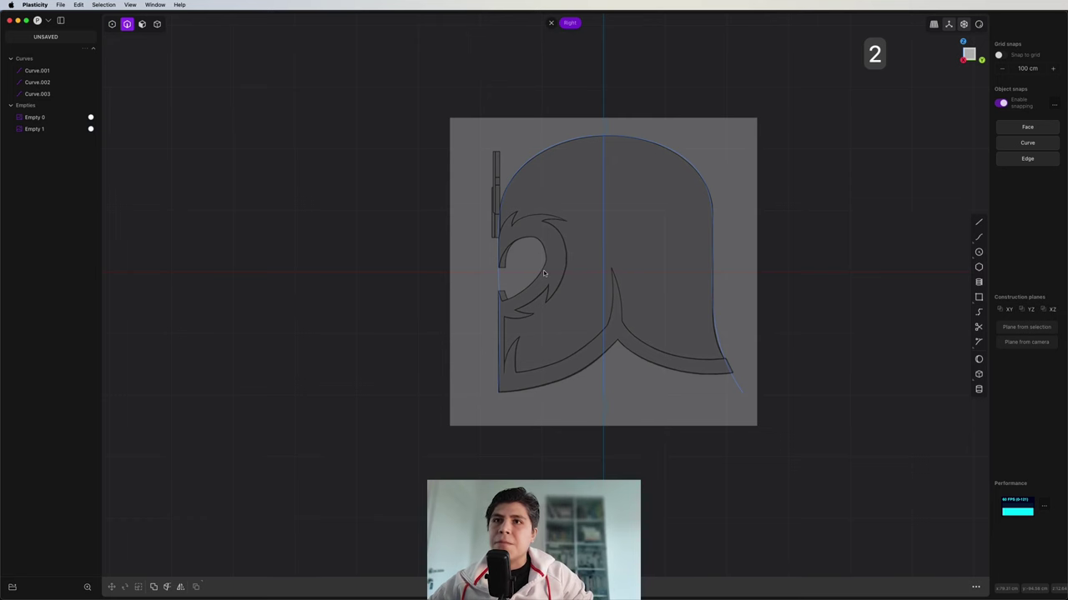
middle_click_drag(543, 274, 548, 211)
left_click(548, 209)
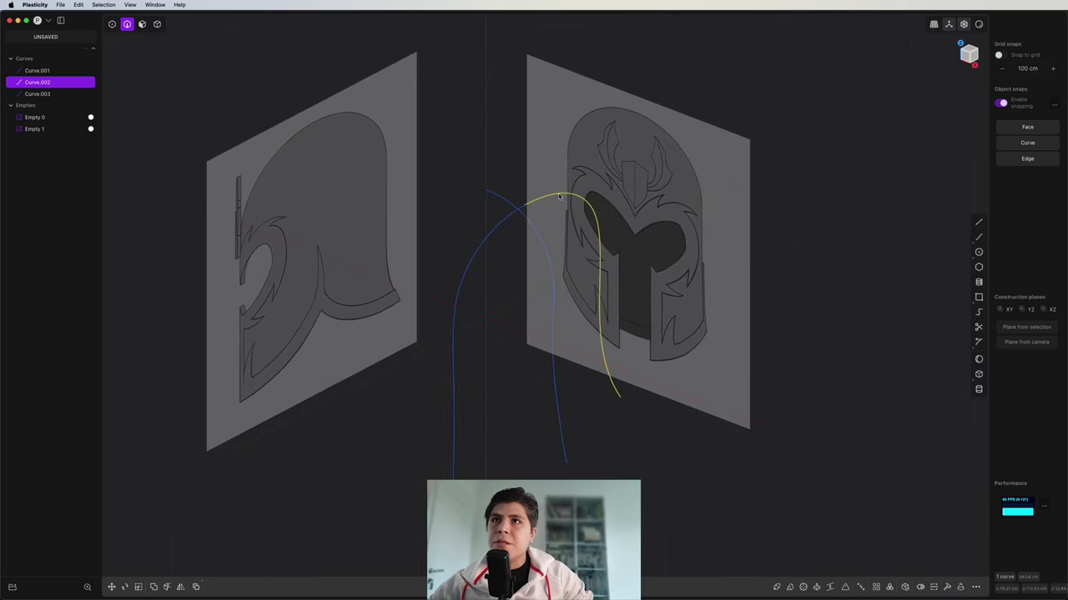
left_click(490, 242, "shift")
middle_click_drag(490, 242, 527, 288)
key("g")
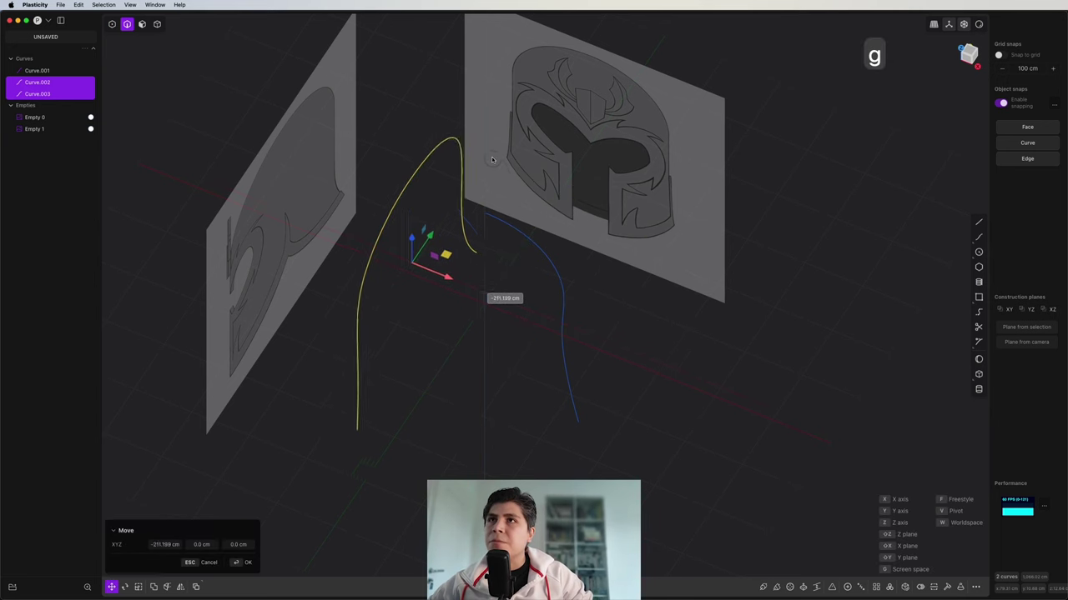
middle_click_drag(499, 175, 609, 317)
left_click(419, 167)
left_click(651, 283)
- Extrude the front and back profile curves along negative X, away from the side guide curve, into two sheets
left_click(501, 214)
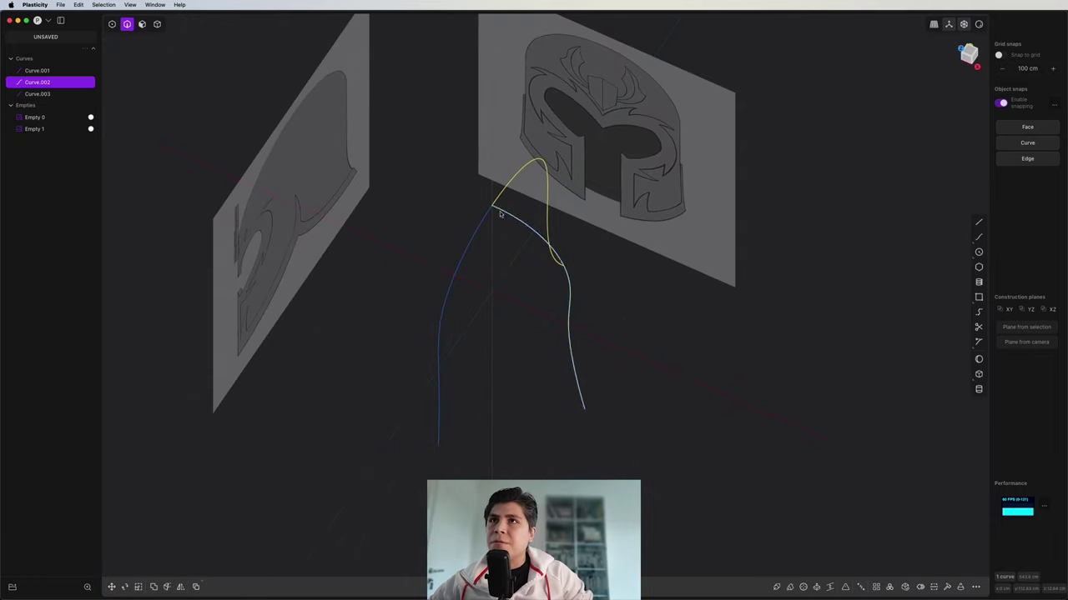
left_click(471, 270)
key("e")
left_click_drag(511, 275, 426, 243)
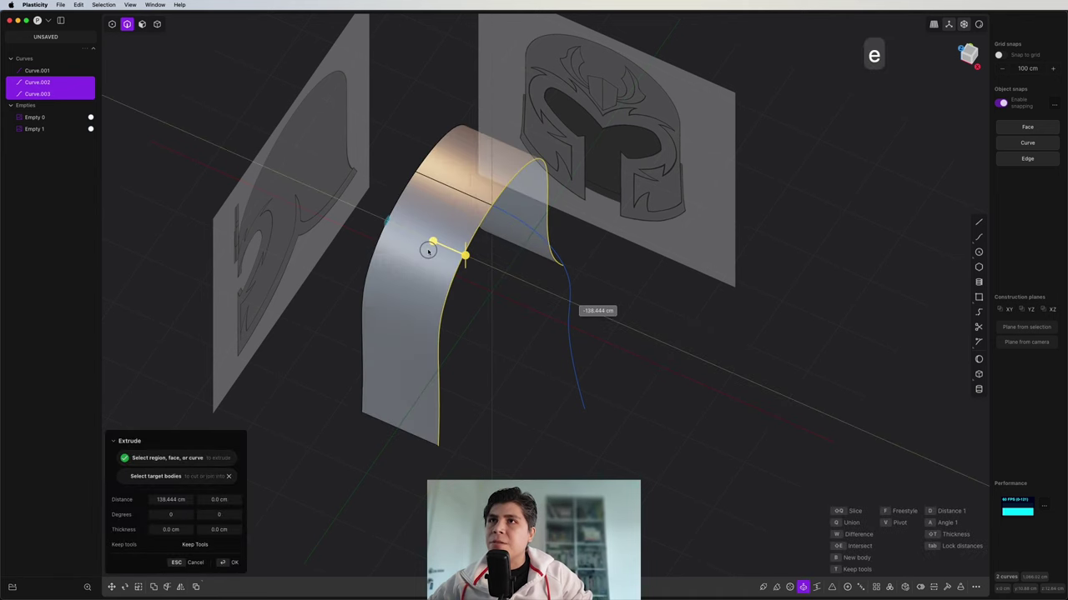
left_click(525, 321)
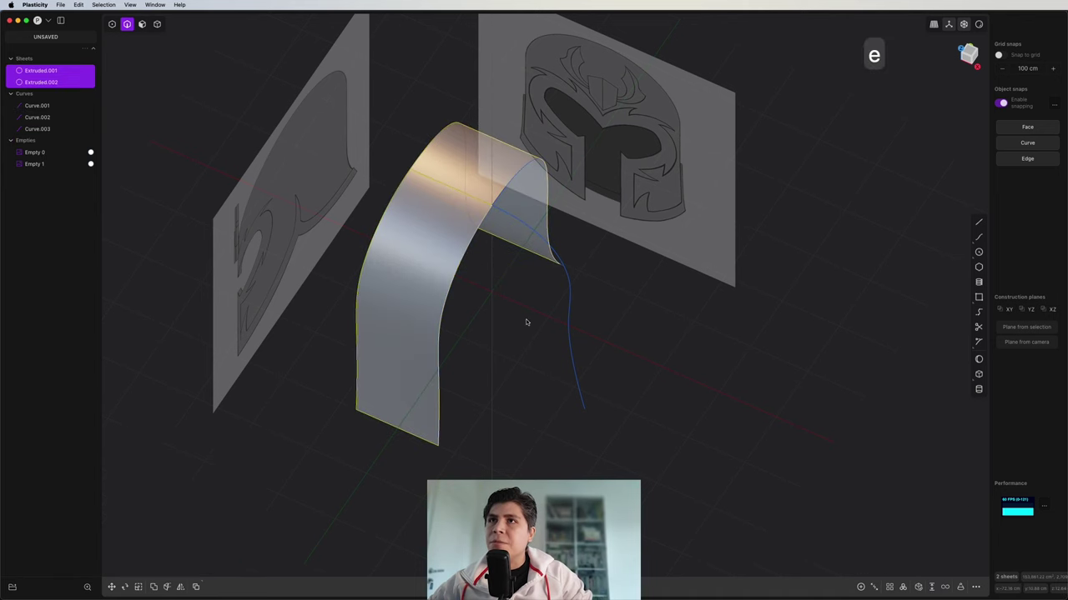
- Hide the front and back profile curves
left_click(477, 235)
left_click(522, 174)
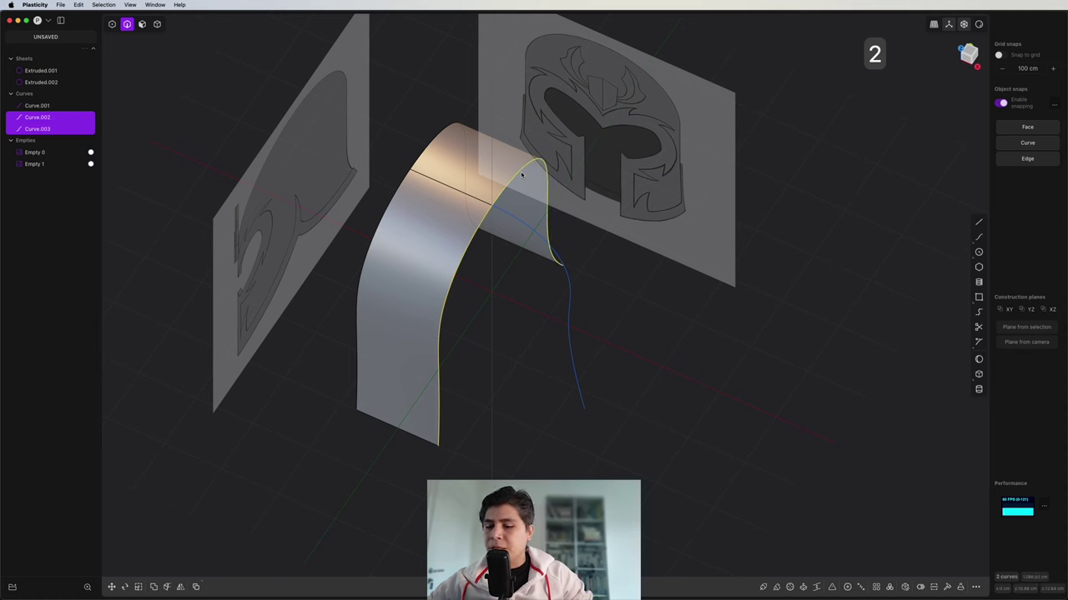
key("h")
- Loft the half shell from the extruded sheets' center edges through the side guide curve with G1 continuity
left_click(460, 261)
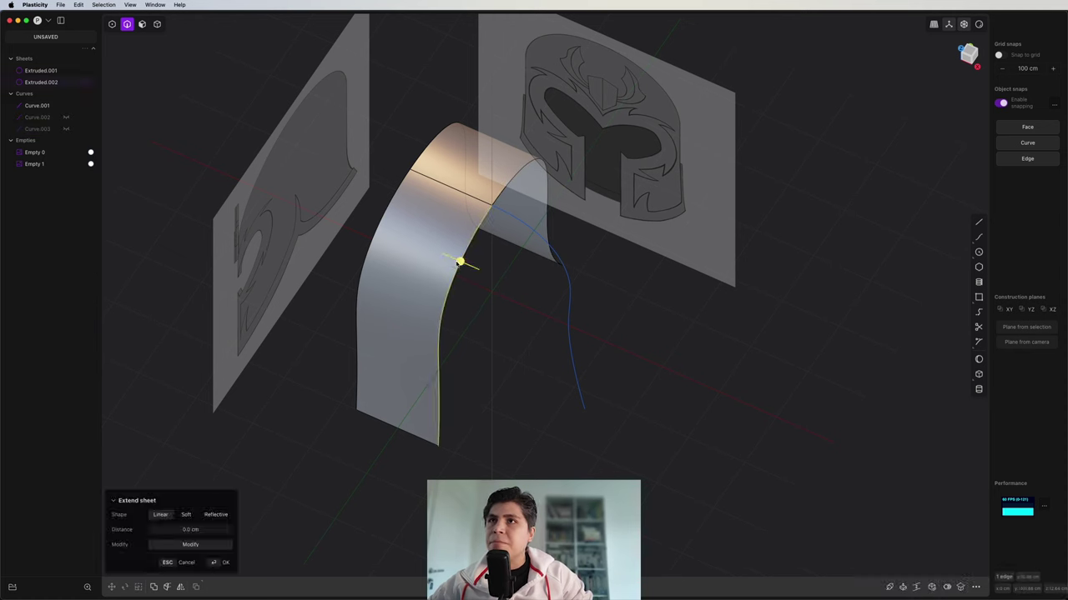
left_click(570, 333)
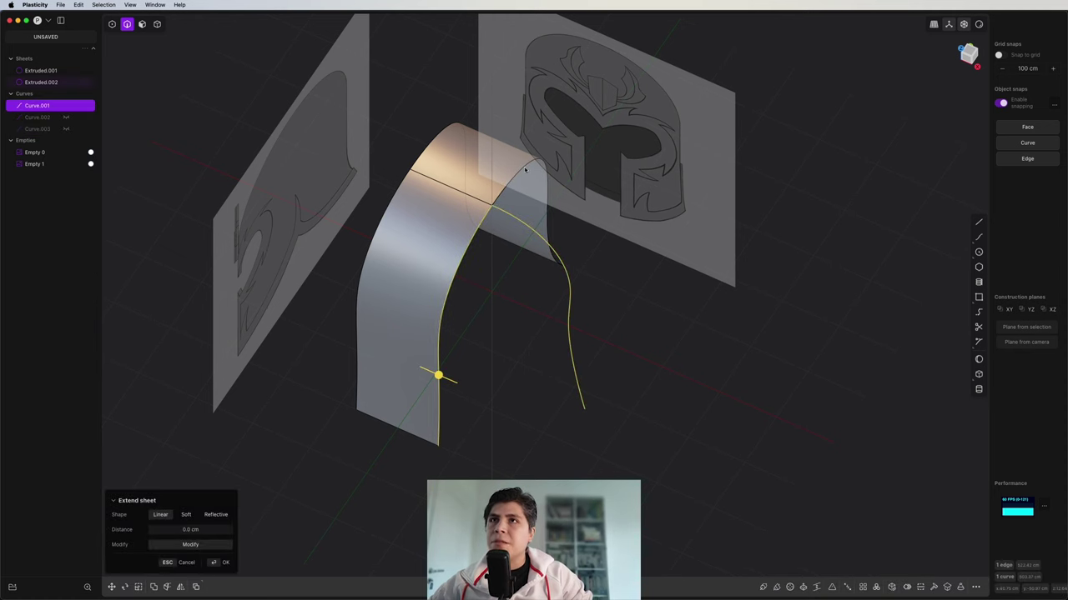
key("l")
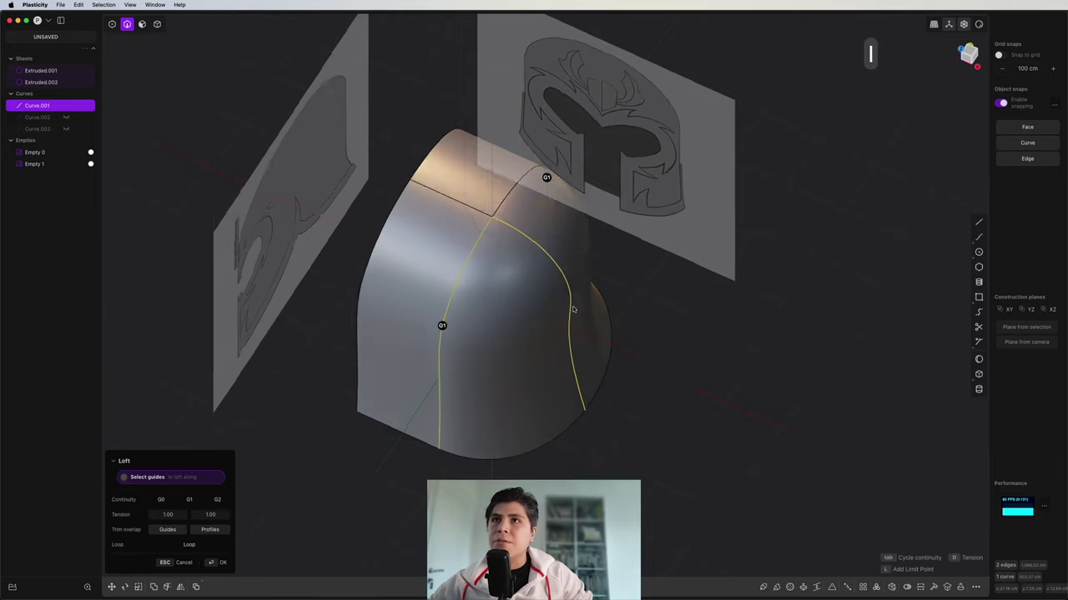
middle_click_drag(572, 308, 607, 340)
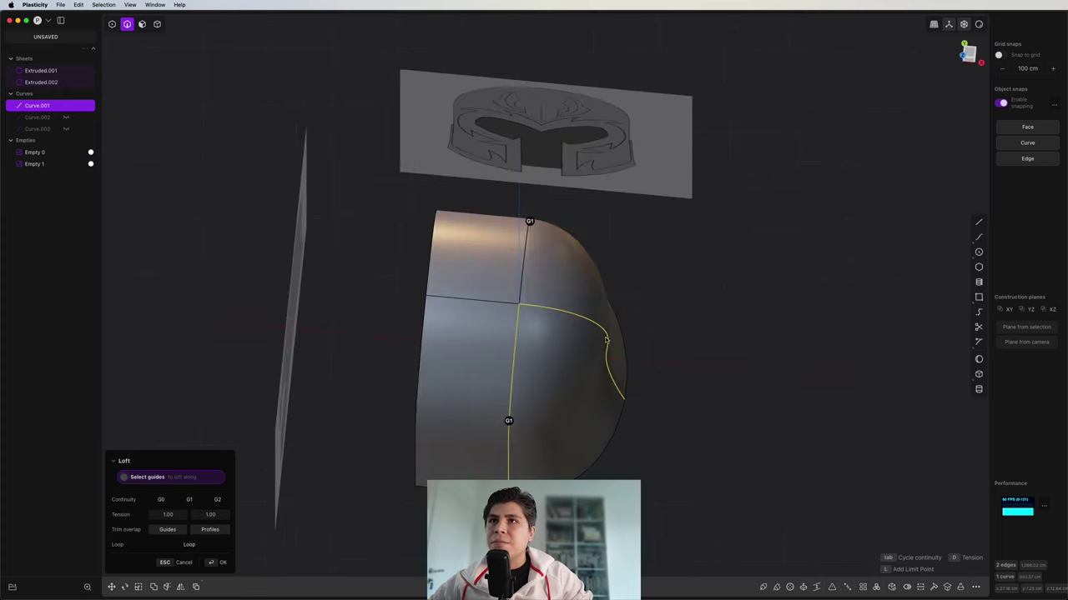
right_click(547, 323)
- Delete the two extruded helper sheets, keeping only the lofted half shell
key("4")
left_click(498, 292)
left_click(493, 341, "shift")
key("x")
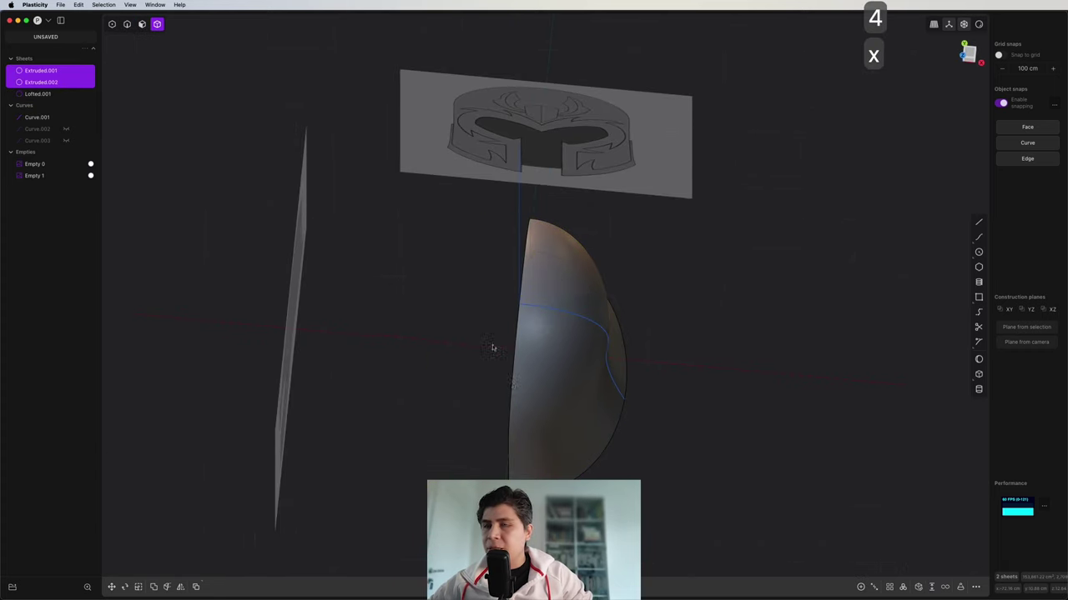
- Mirror the lofted half shell across the center plane along X and join the halves into one sheet
left_click(562, 359)
key("alt+x")
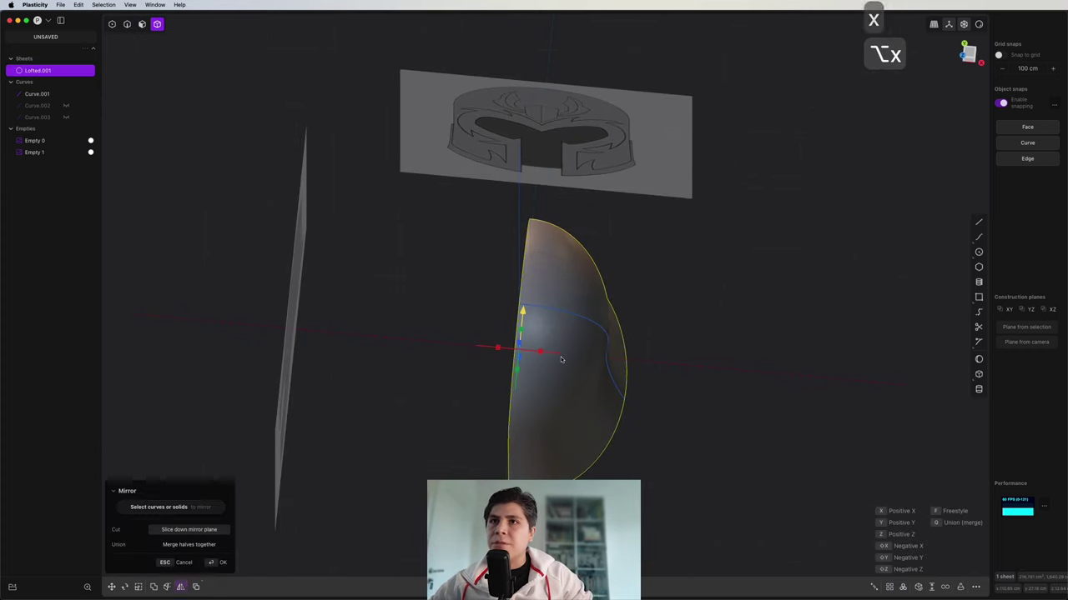
middle_click_drag(562, 359, 668, 214)
key("Return")
key("j")
- Hide the remaining side guide curve
key("2")
key("h")
middle_click_drag(686, 290, 707, 134)
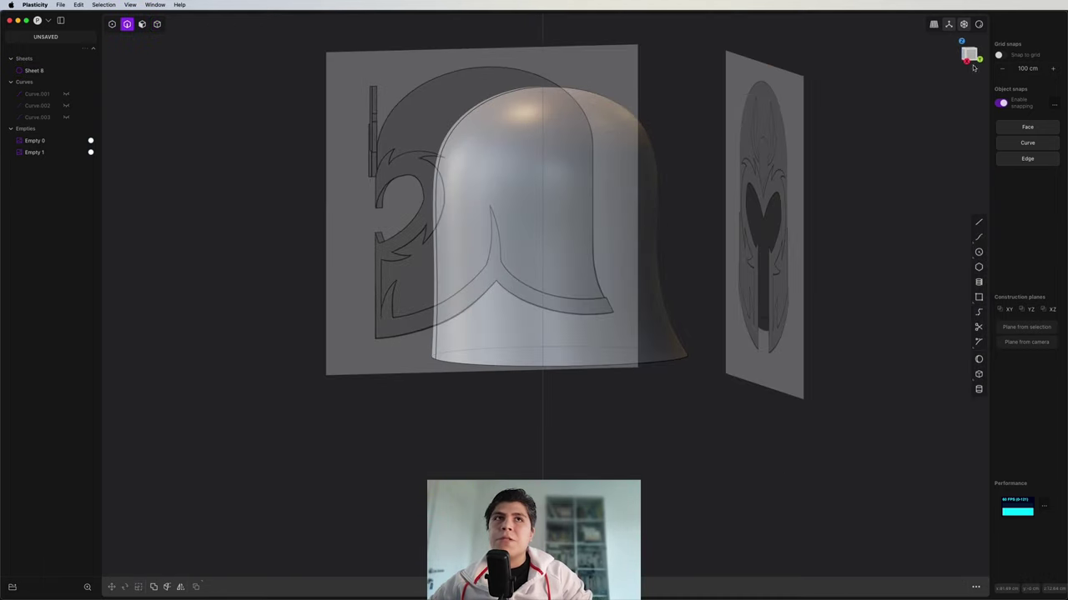
- Draw a control-point curve in the right view along the lower front rim, from the rim's peak to just past the front corner
key("KP_3")
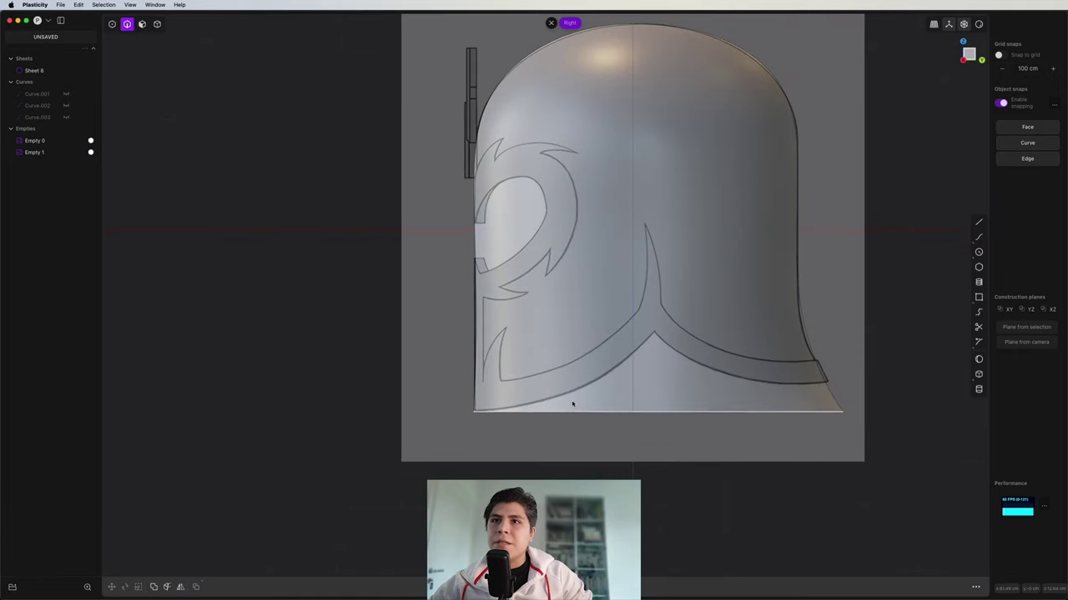
scroll(814, 386, "up", 5)
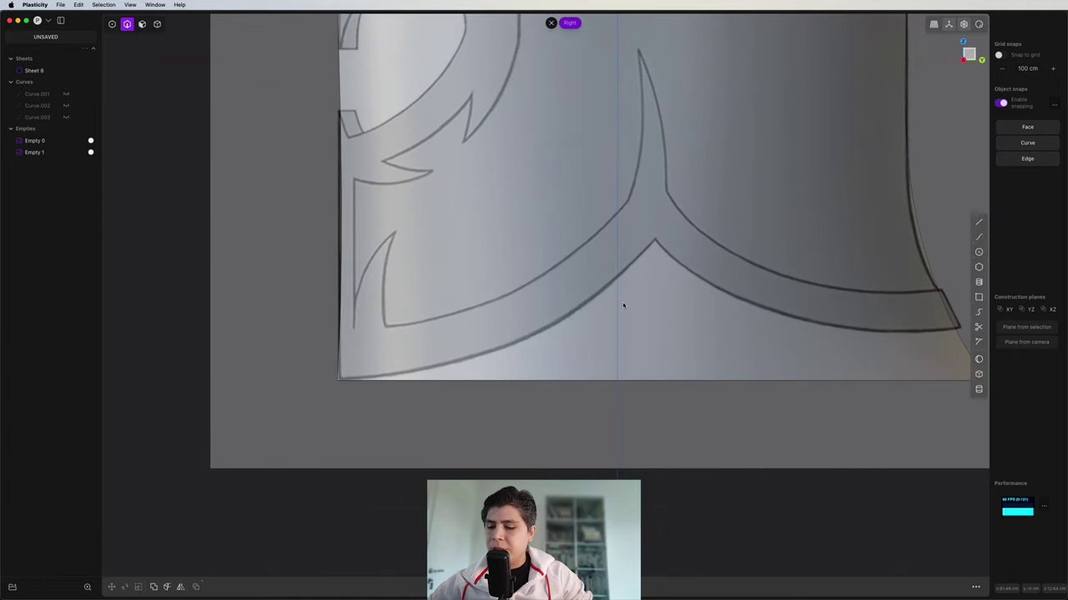
key("ctrl+super+c")
scroll(623, 305, "up", 3)
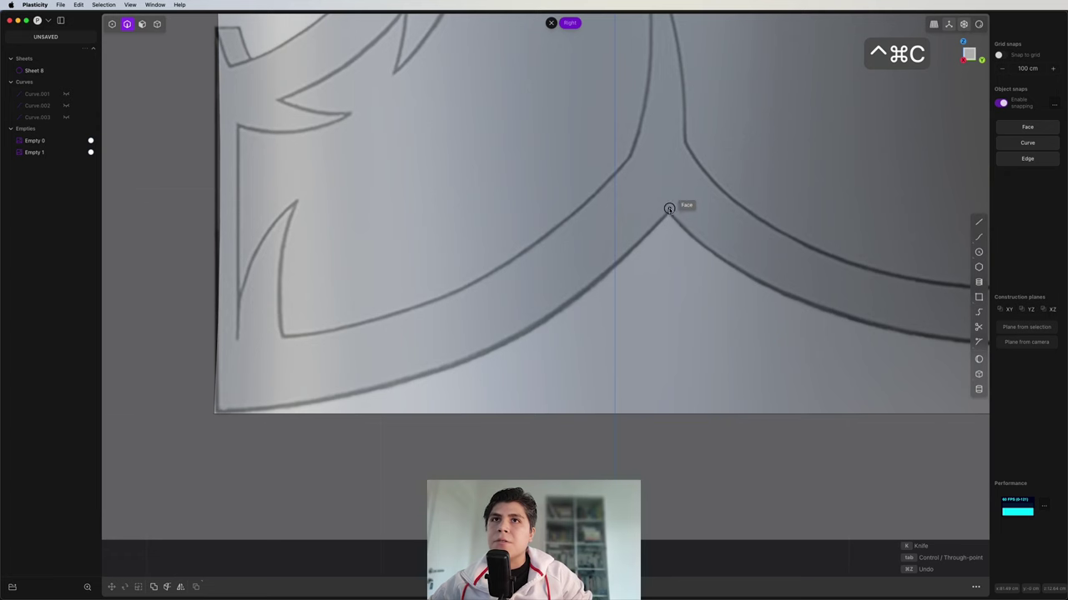
left_click(668, 211)
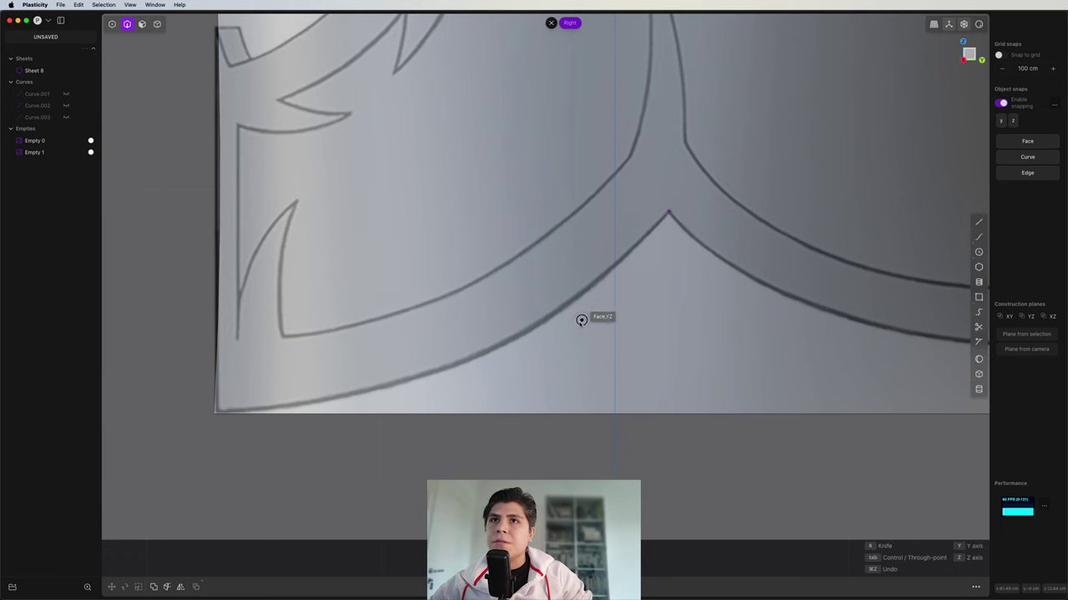
left_click(372, 398)
middle_click_drag(372, 398, 678, 301, "shift")
scroll(665, 303, "up", 10)
scroll(475, 334, "up", 1)
middle_click_drag(475, 334, 830, 333, "shift")
scroll(832, 333, "up", 5)
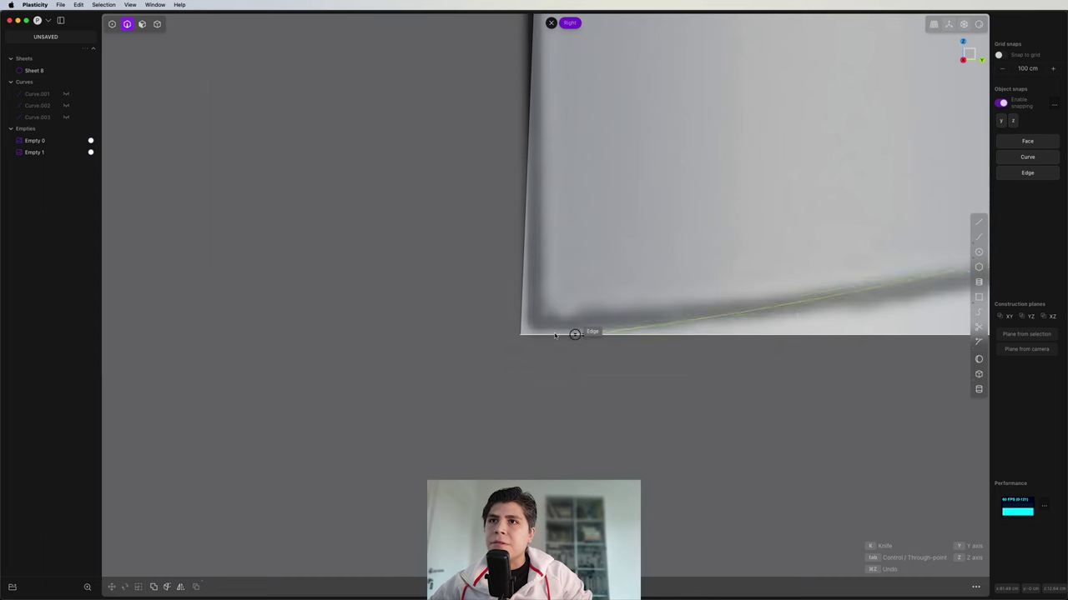
left_click(495, 332)
right_click(495, 332)
scroll(550, 320, "down", 6)
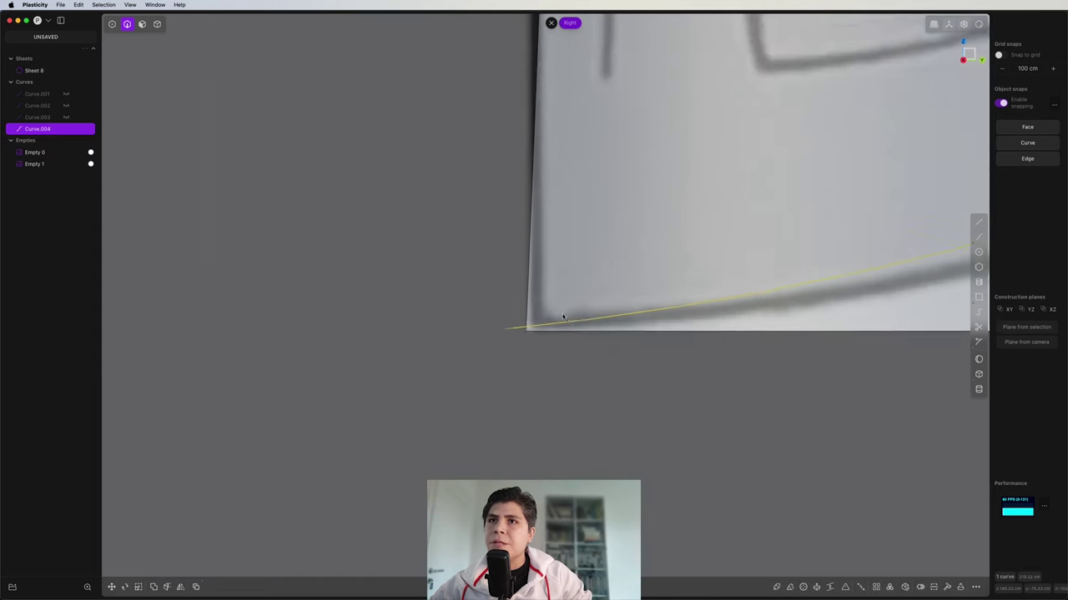
- Adjust the front rim curve's control points to match the helmet's lower front edge in the side reference
middle_click_drag(696, 302, 458, 350, "shift")
key("1")
key("g")
key("g")
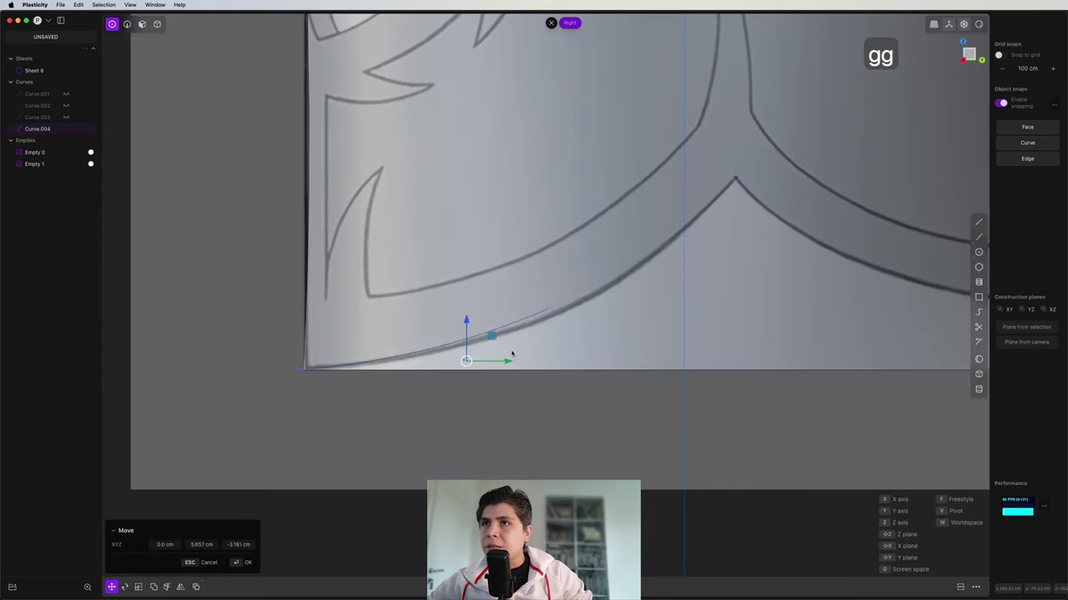
left_click(517, 356)
left_click_drag(565, 244, 704, 342)
key("g")
key("g")
left_click(710, 346)
- Draw a second control-point curve from the rim's peak along the lower back edge to just past the rear flare
key("2")
middle_click_drag(823, 257, 418, 291, "shift")
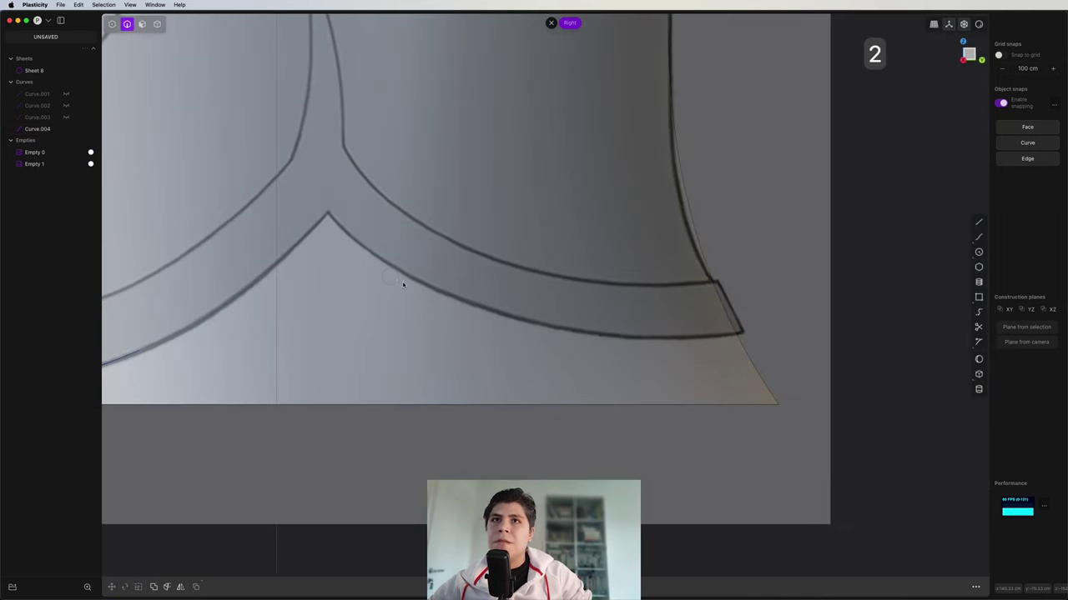
key("ctrl+super+c")
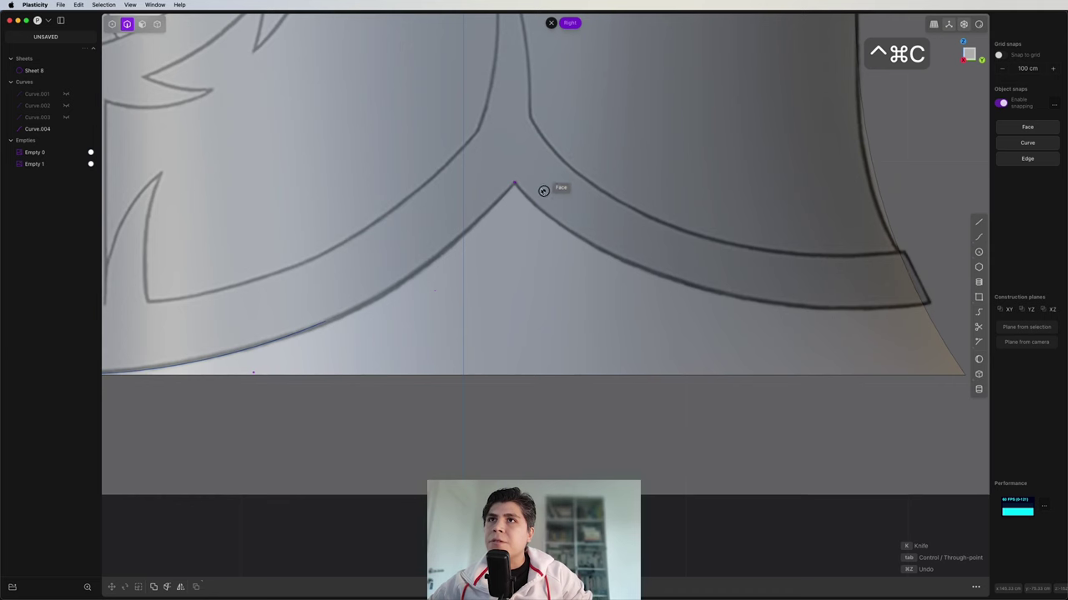
left_click(514, 183)
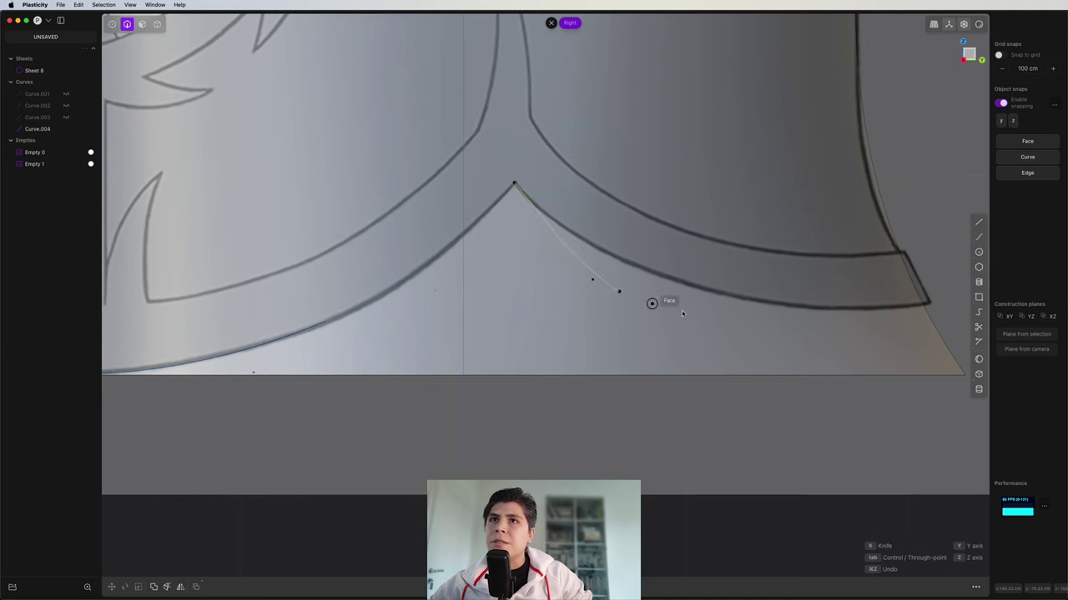
left_click(797, 318)
middle_click_drag(798, 318, 495, 318, "shift")
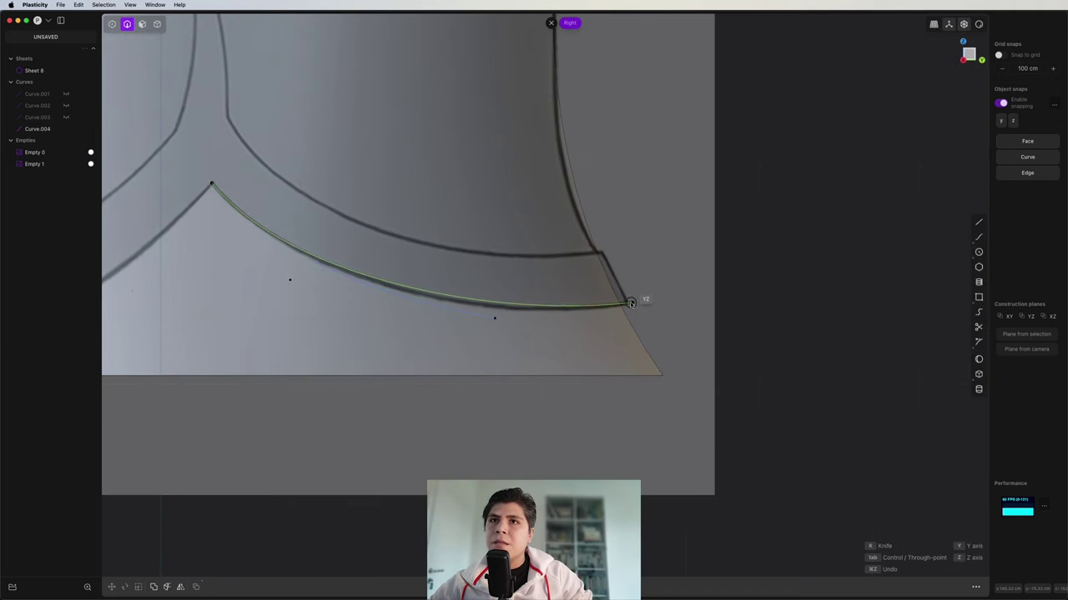
left_click(649, 303)
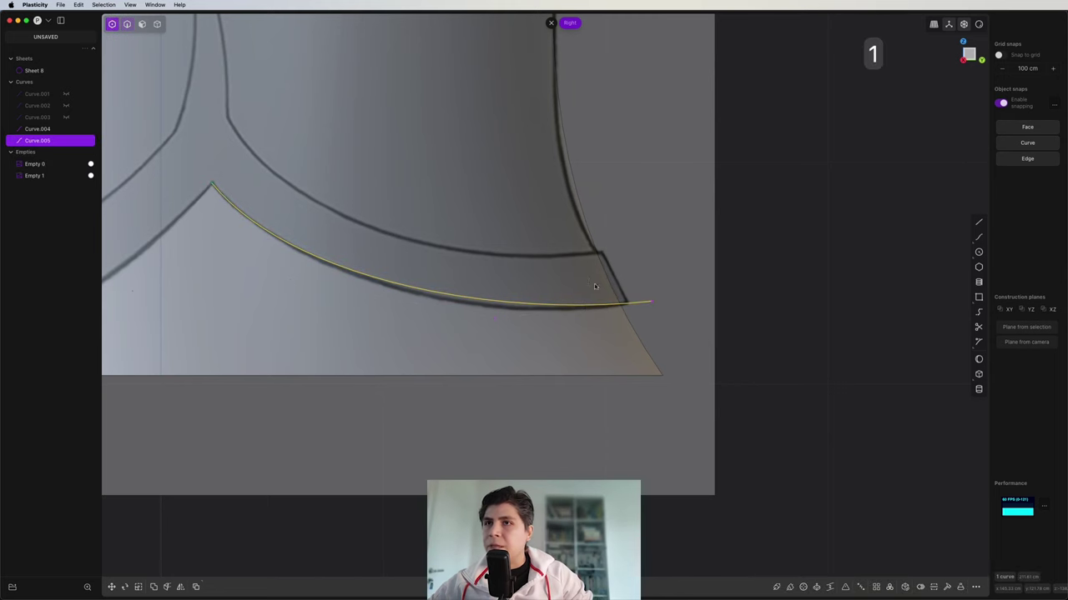
- Move the back rim curve's lower control point about -1.3 cm in Y and -5.7 cm in Z to match the reference edge
left_click(465, 336)
key("g")
key("g")
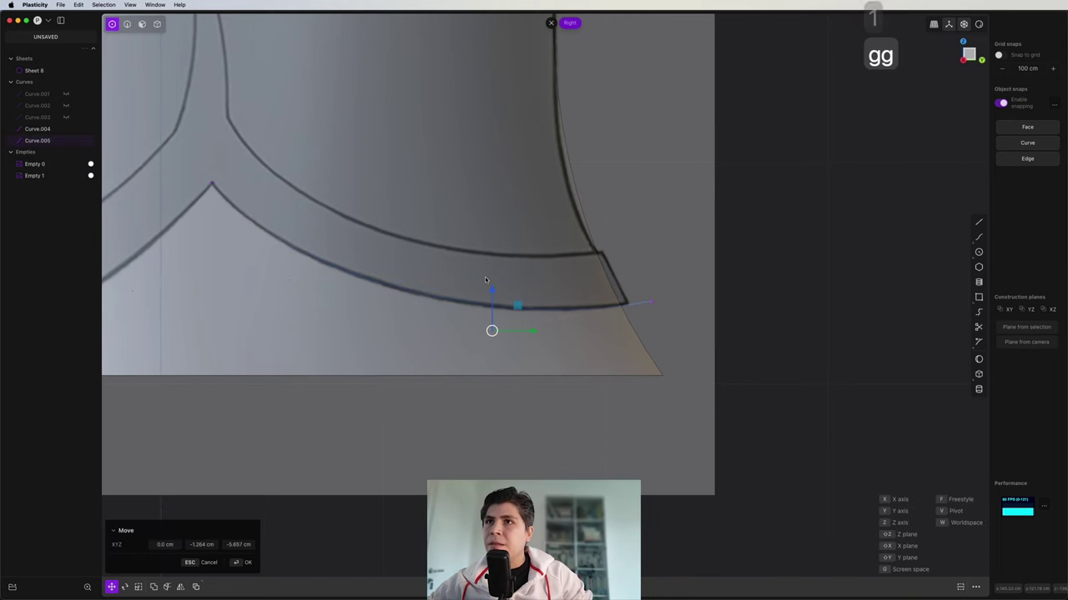
left_click(485, 280)
- Join the front and back rim curves into a single curve
key("2")
left_click(364, 290)
right_click_drag(355, 292, 724, 281)
left_click(506, 242)
key("j")
- Cut the helmet shell with the joined rim curve
scroll(576, 238, "down", 4)
key("c")
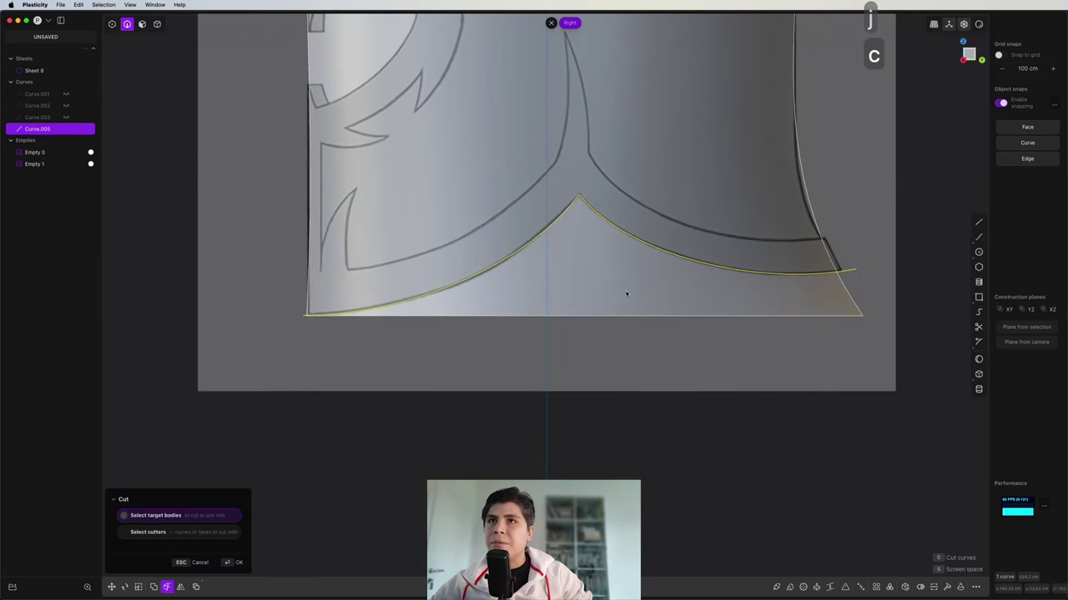
left_click(626, 292)
middle_click_drag(603, 409, 458, 397)
- Delete the cut-off piece of the shell below the rim curve
key("3")
key("4")
left_click(752, 435)
key("x")
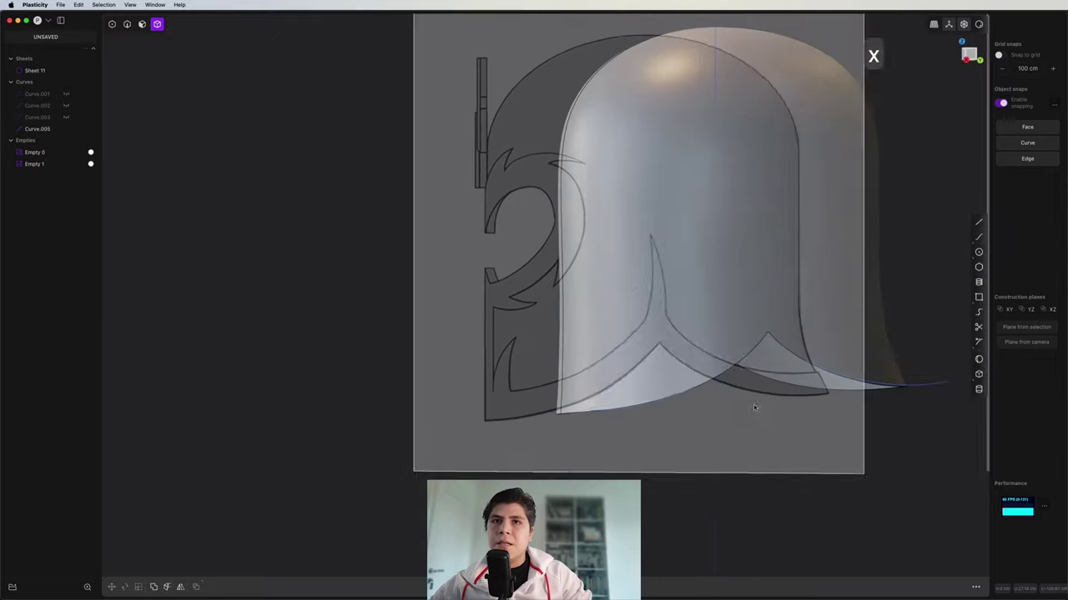
- Delete the joined rim curve that was used to cut the helmet shell
middle_click_drag(753, 407, 643, 388)
key("2")
left_click(552, 385)
key("x")
- In the right view, trace the eye opening with a curve from the shell's front edge around and back to it
middle_click_drag(556, 389, 734, 332)
middle_click_drag(943, 158, 865, 178)
left_click(965, 56)
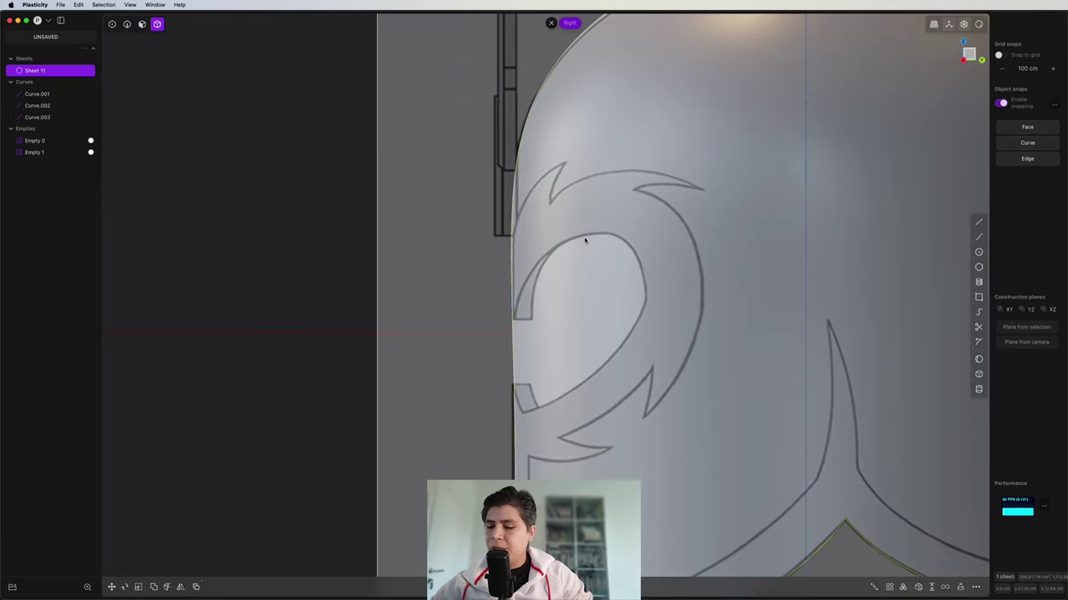
key("ctrl+super+c")
scroll(575, 233, "up", 5)
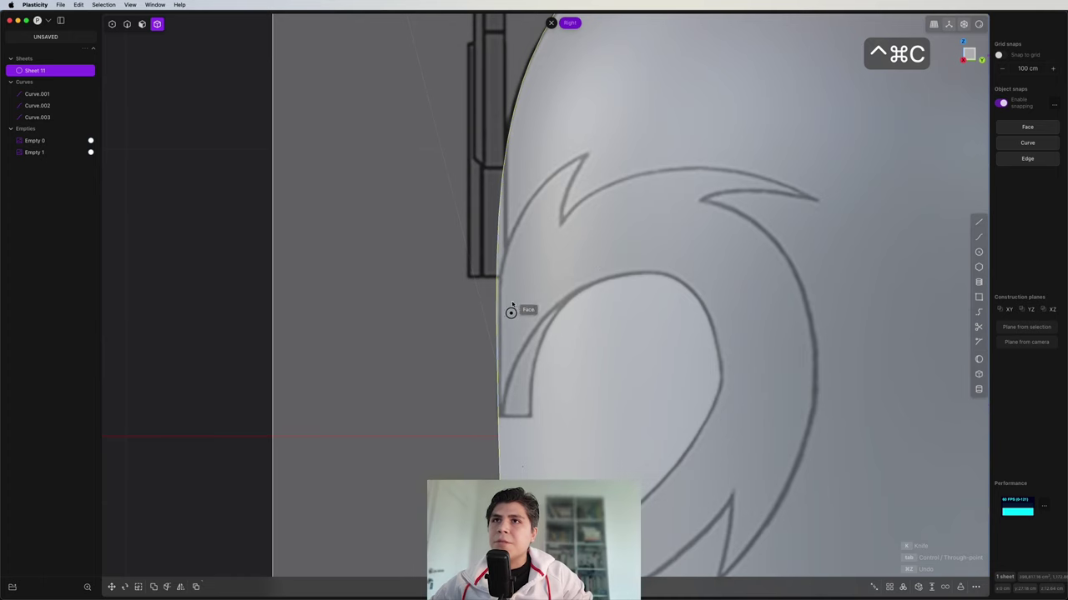
middle_click_drag(555, 303, 520, 176, "shift")
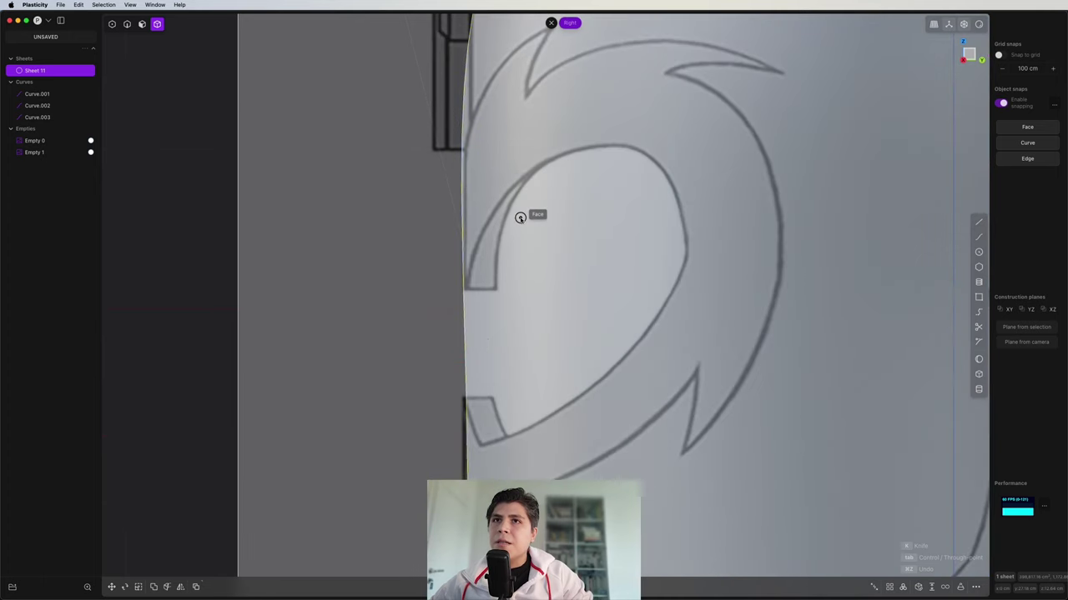
left_click(464, 289)
left_click(480, 208)
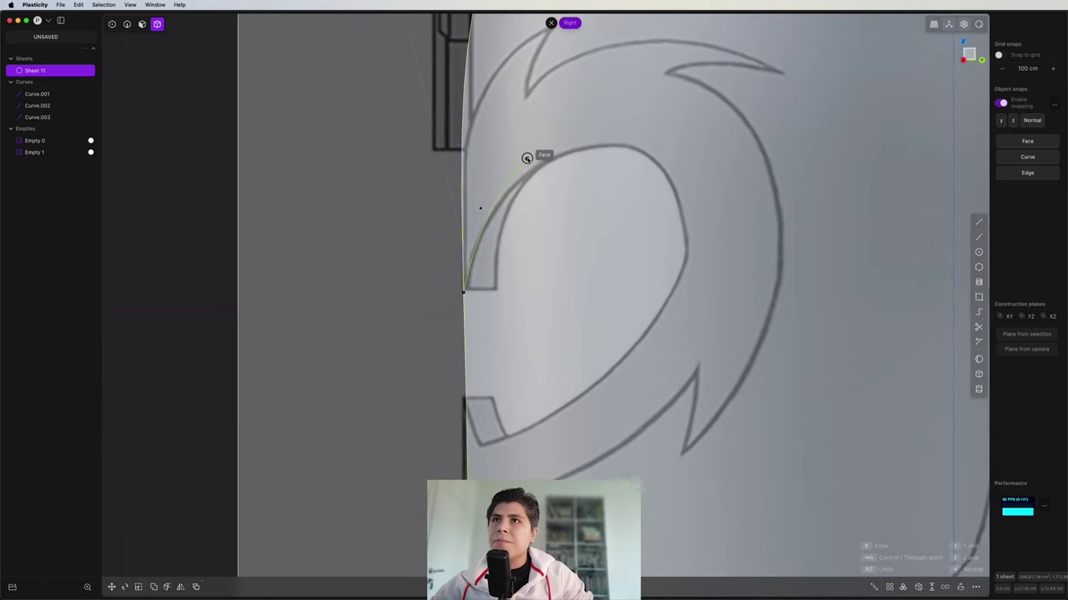
left_click(698, 263)
scroll(609, 367, "up", 5)
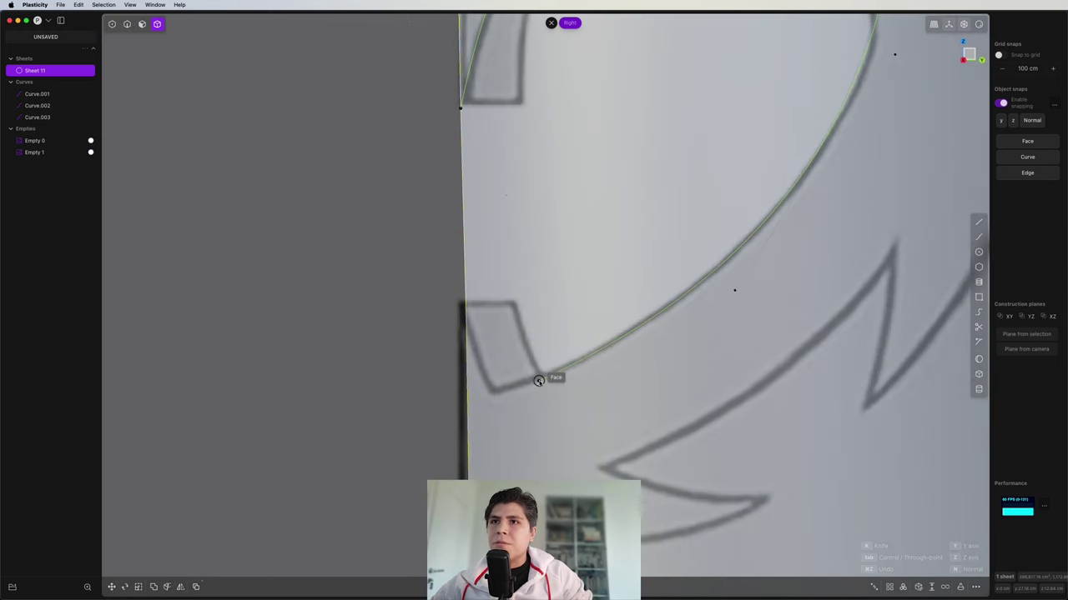
key("2")
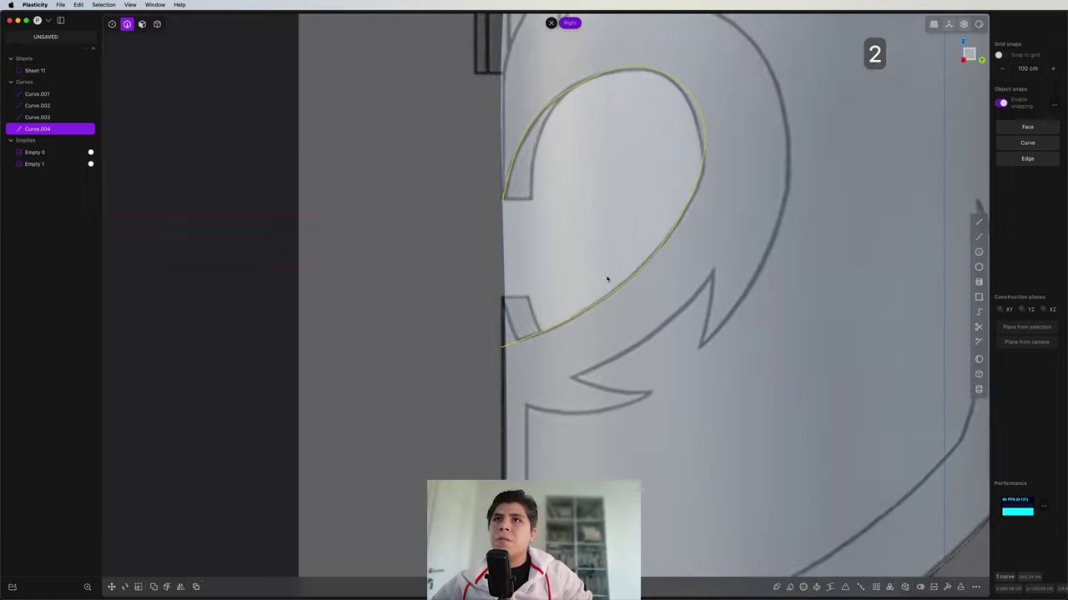
- Imprint the eye-opening curve onto the helmet shell
right_click_drag(606, 278, 587, 328)
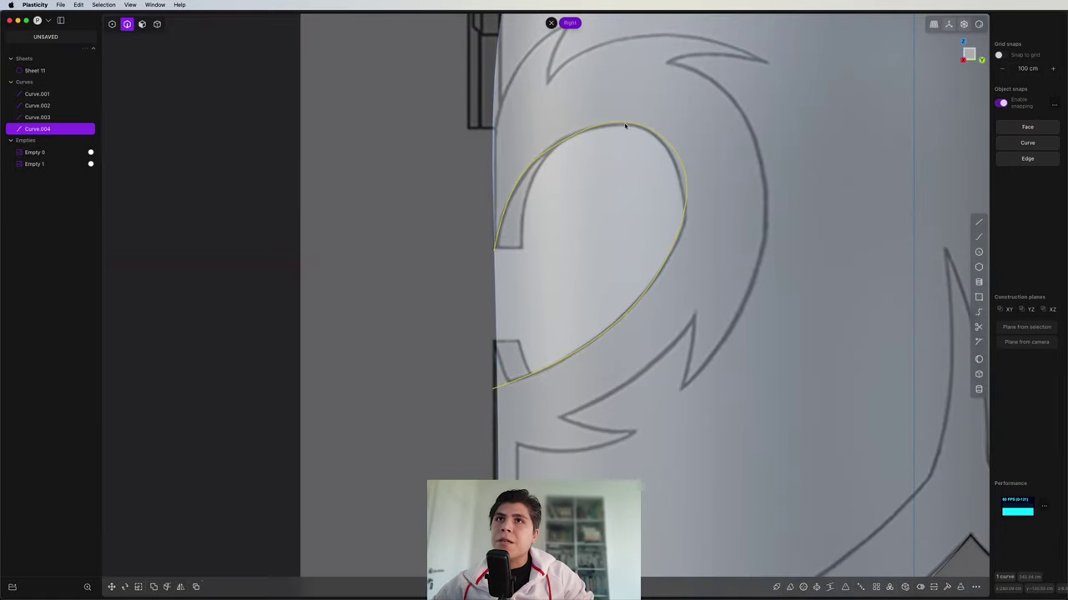
scroll(500, 310, "down", 2)
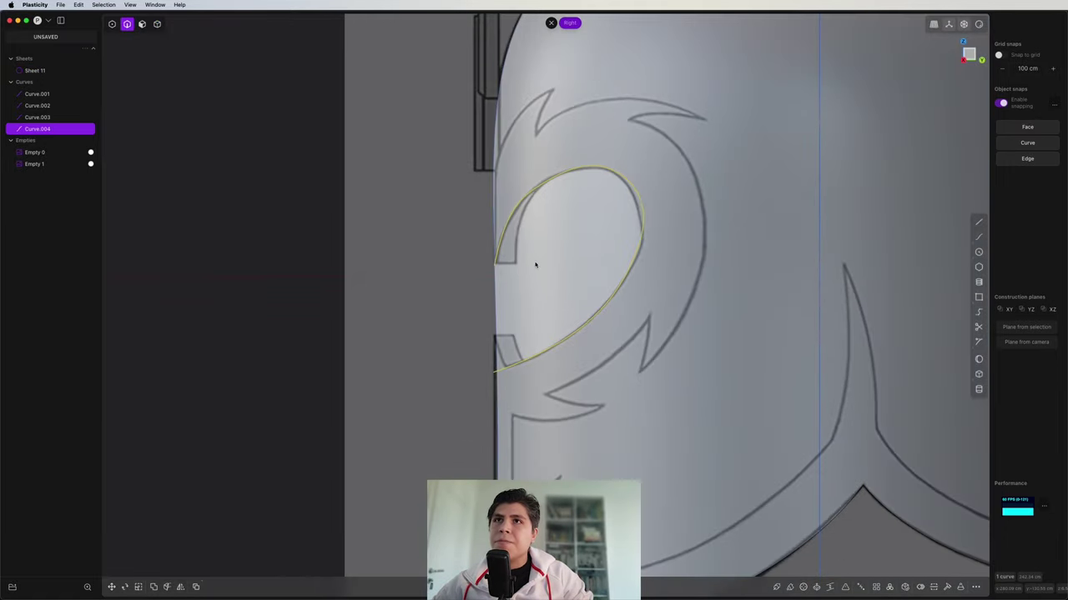
key("shift+i")
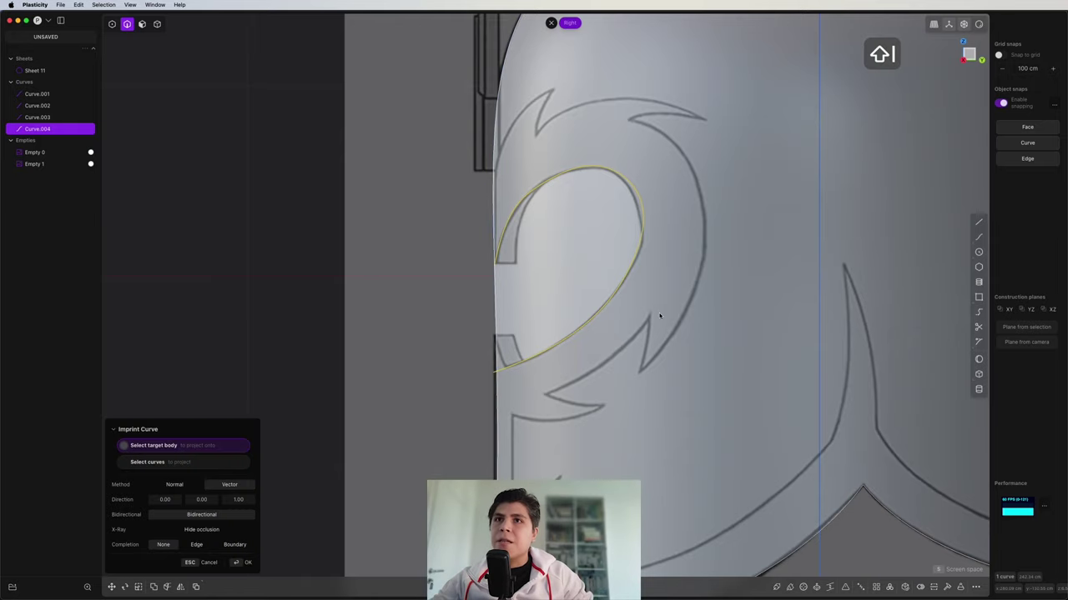
left_click(679, 301)
right_click(677, 301)
- In the front view, draw a polyline along one side of the mouth slot and its pointed corner up to the eye-opening edge
scroll(672, 303, "down", 5)
middle_click_drag(672, 303, 819, 328)
left_click(967, 62)
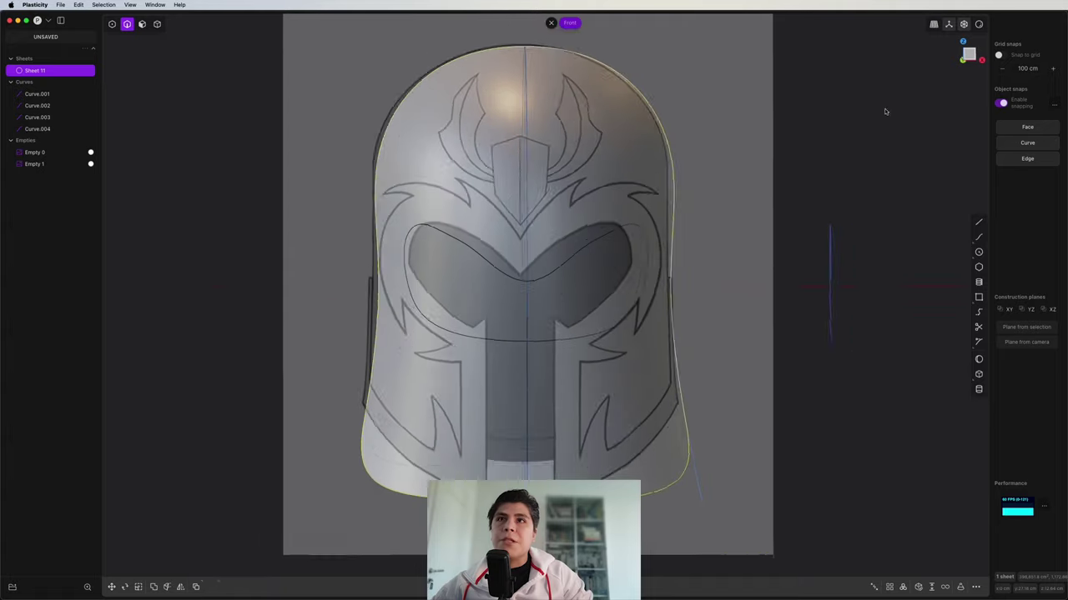
scroll(568, 308, "up", 6)
right_click_drag(577, 257, 577, 253)
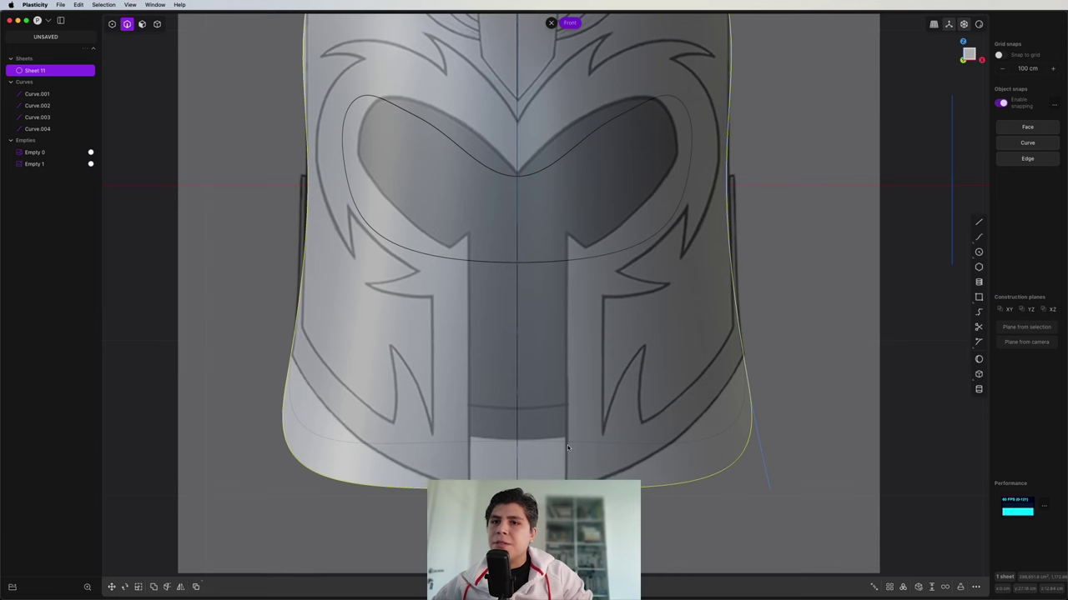
scroll(567, 448, "up", 2)
key("shift+a")
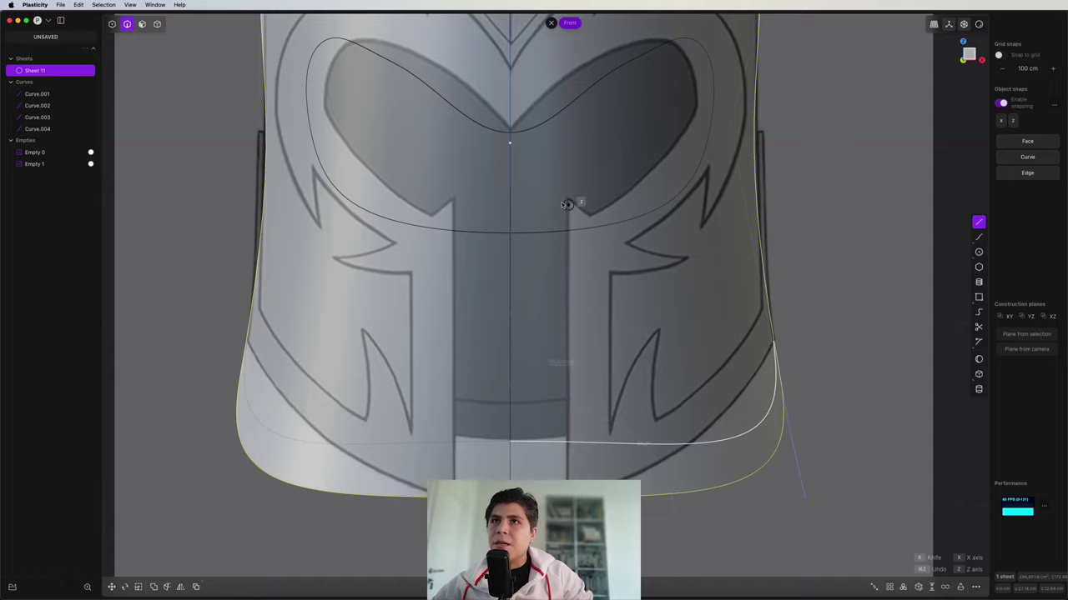
scroll(561, 203, "up", 4)
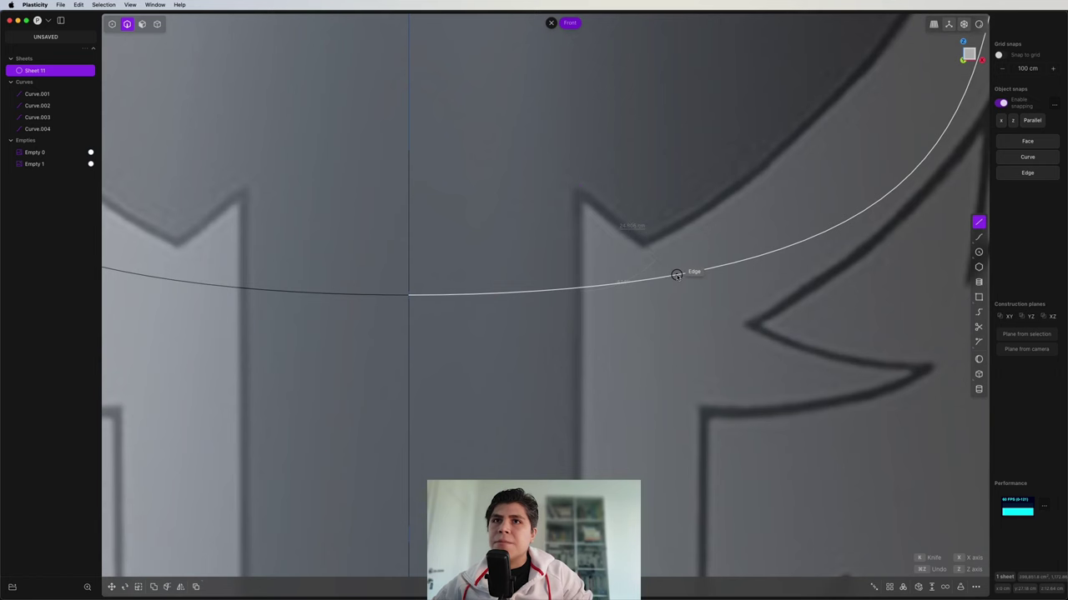
left_click(677, 274)
key("Return")
- Mirror the mouth-slot polyline across X and imprint both polylines onto the helmet shell
scroll(667, 271, "down", 5)
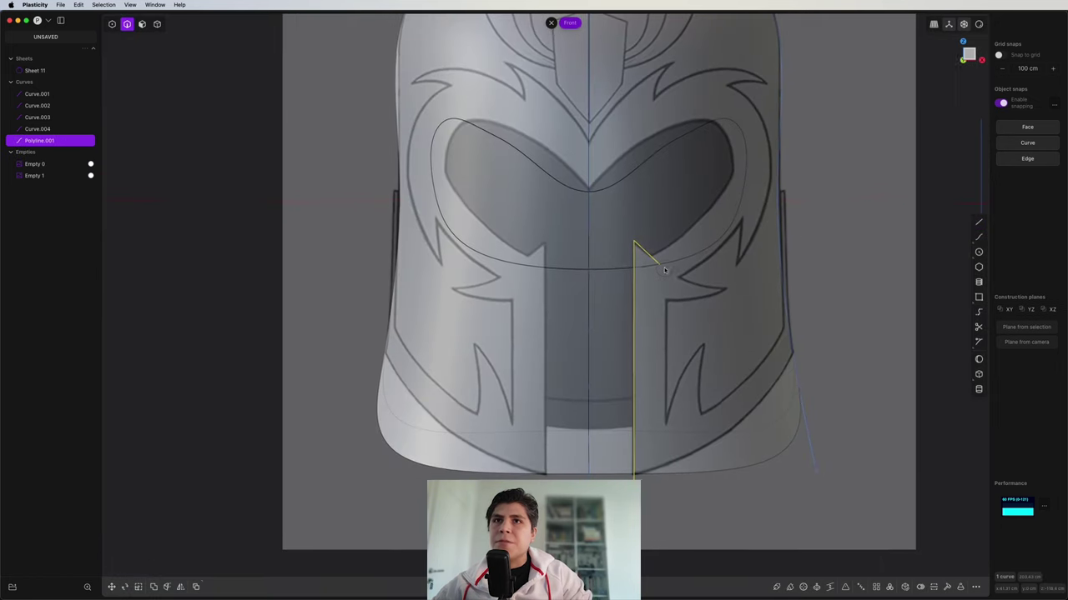
key("alt+x")
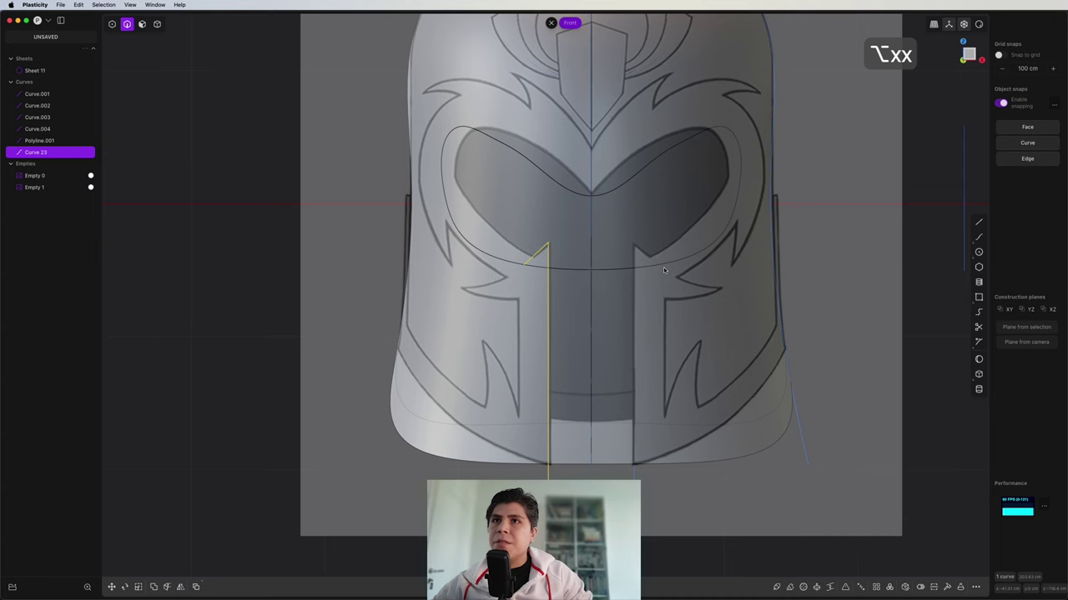
key("2")
left_click(645, 248)
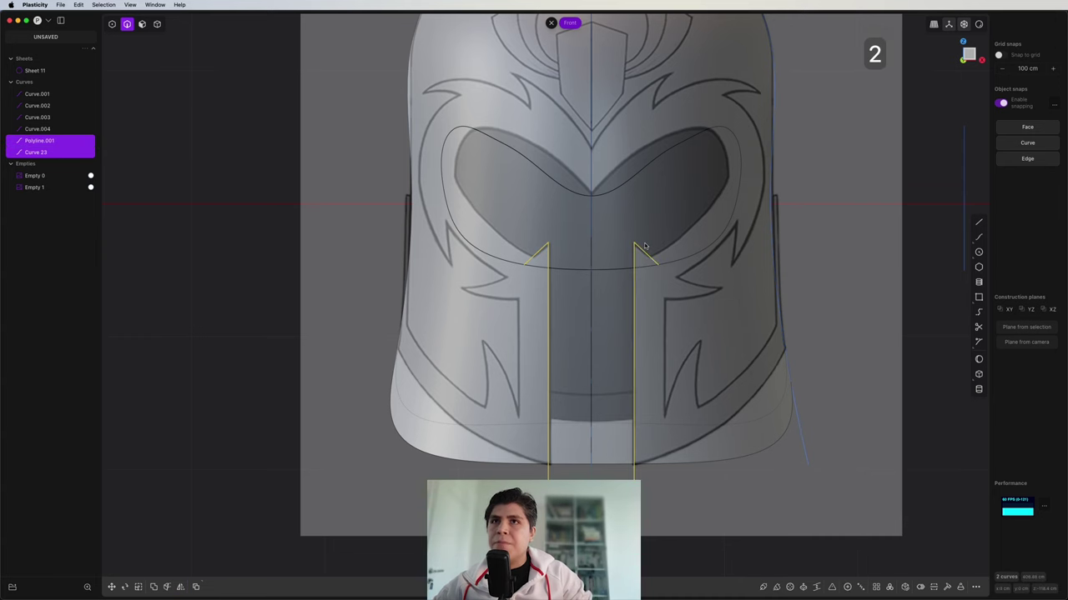
key("shift+i")
left_click(668, 225)
right_click(668, 226)
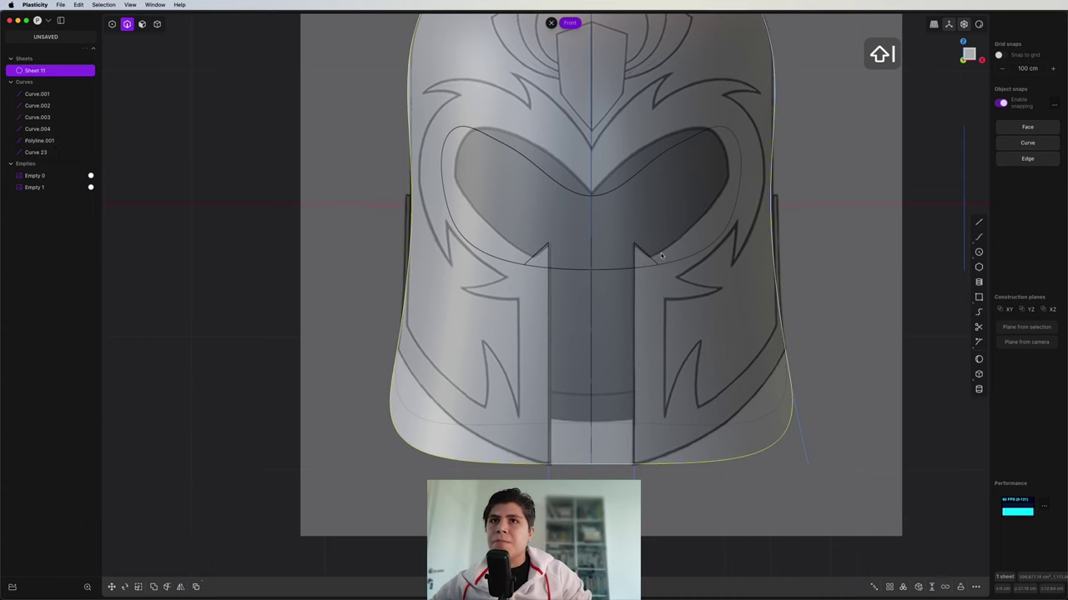
- Delete the two eye-opening faces and the two mouth-slot faces from the helmet shell
scroll(665, 241, "down", 1)
middle_click_drag(660, 256, 636, 282)
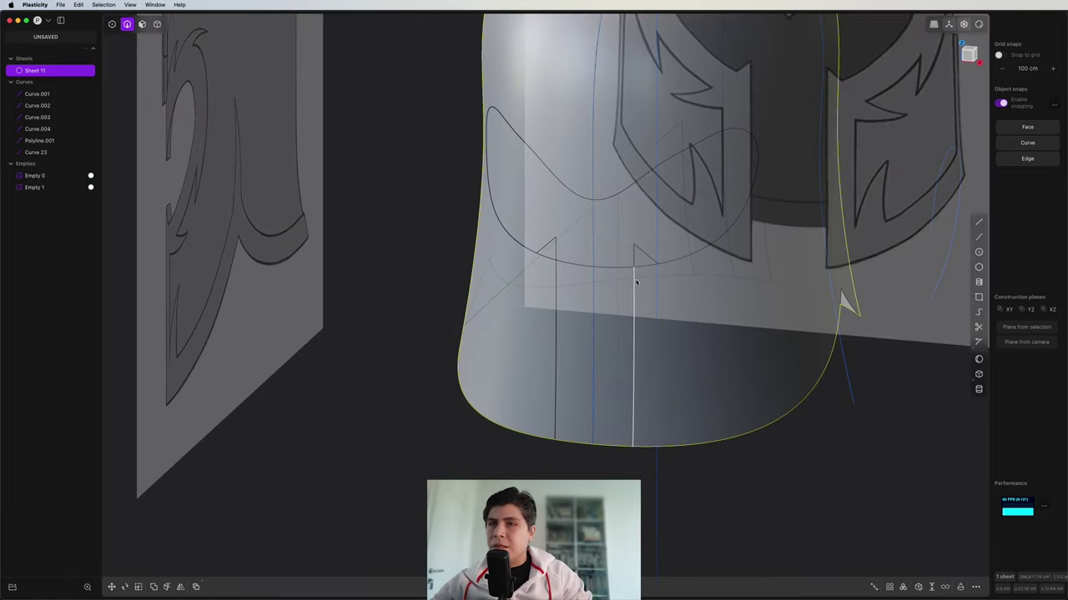
key("4")
key("3")
left_click(668, 225)
left_click(581, 216, "shift")
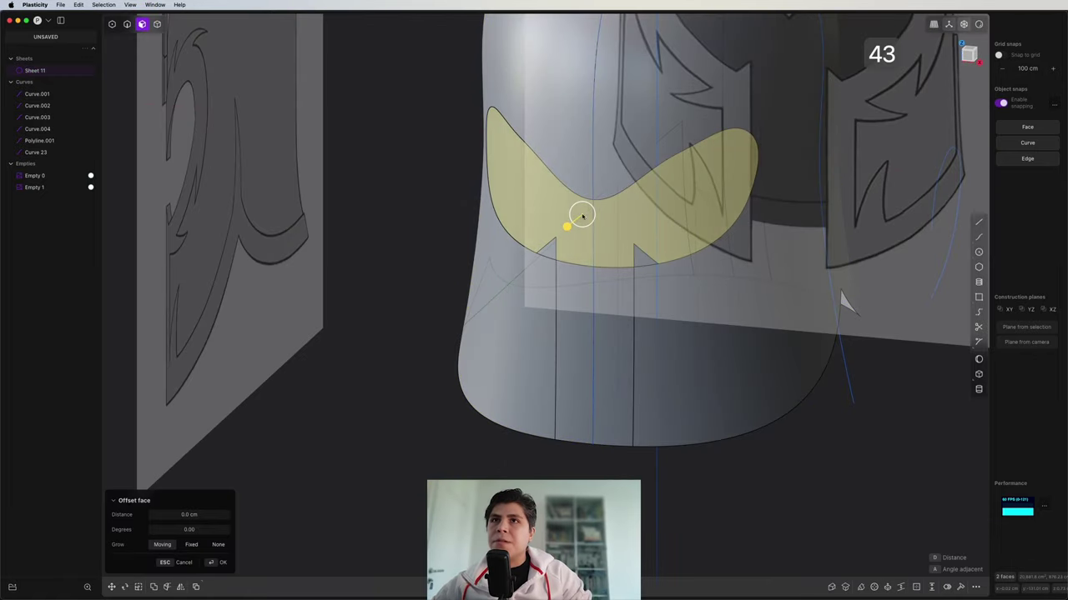
left_click(581, 322, "shift")
left_click(610, 320, "shift")
key("shift+x")
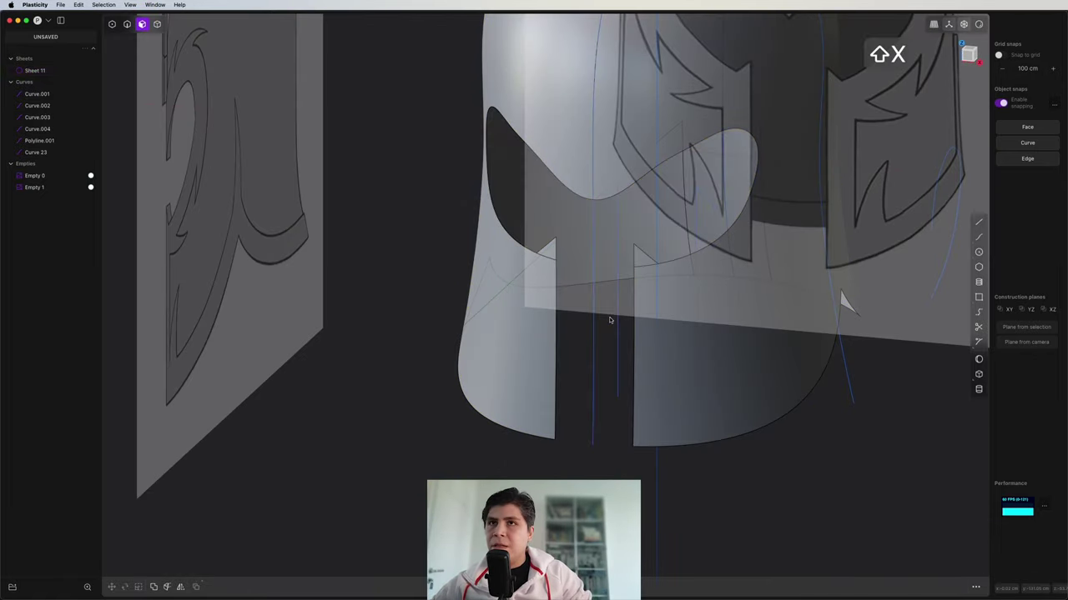
- Delete the leftover edges across both pointed corners between the eye openings and the mouth slot
middle_click_drag(609, 320, 495, 380)
key("2")
left_click(546, 385)
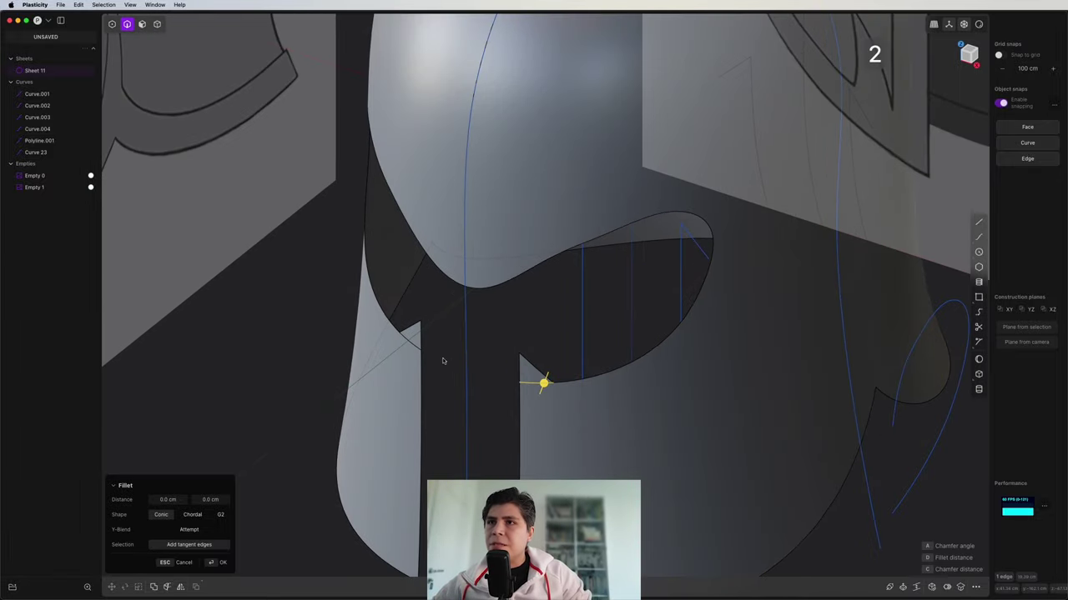
left_click(410, 340, "shift")
key("x")
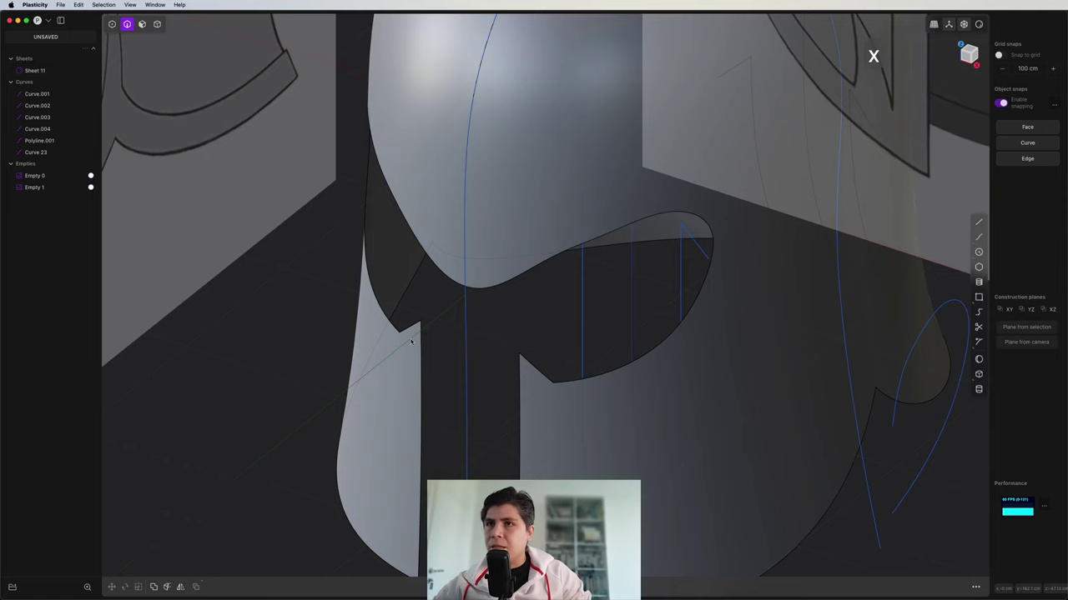
- Compare the cut eye and mouth opening with the front reference image
mouse_move(409, 341)
middle_mouse_down()
mouse_move(438, 367)
mouse_move(419, 330)
middle_mouse_up()
key("KP_1")
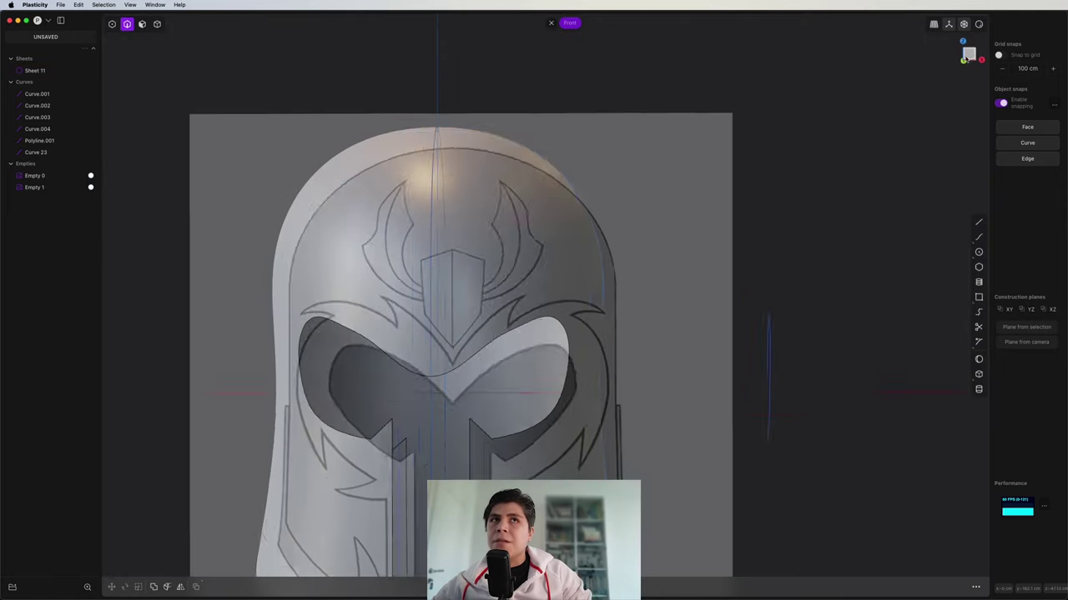
scroll(526, 331, "up", 3)
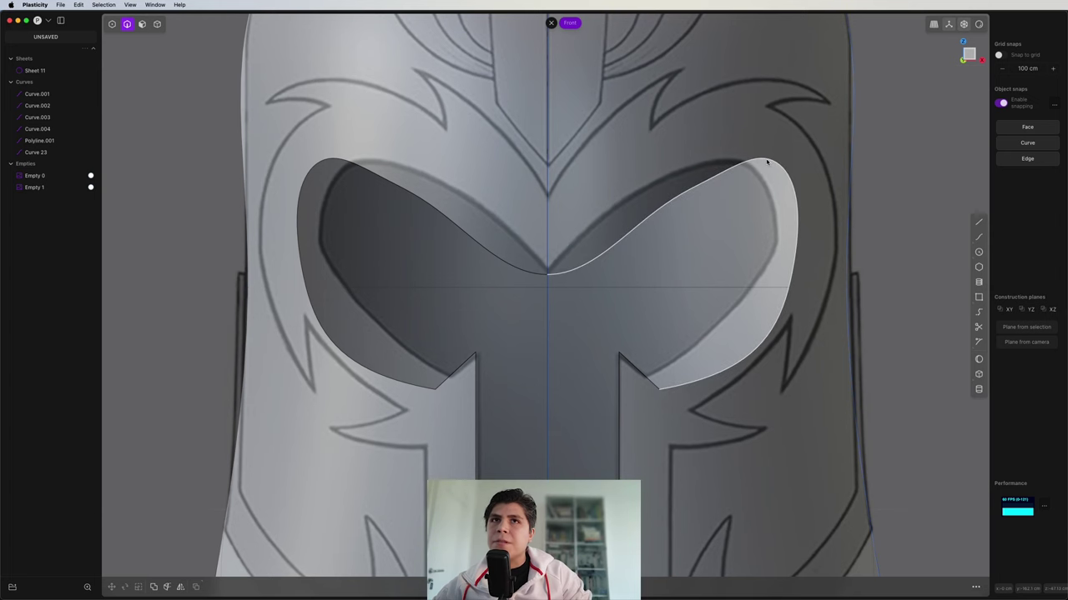
scroll(518, 332, "down", 5)
middle_click_drag(519, 332, 914, 96)
scroll(434, 329, "down", 5)
left_click(967, 54)
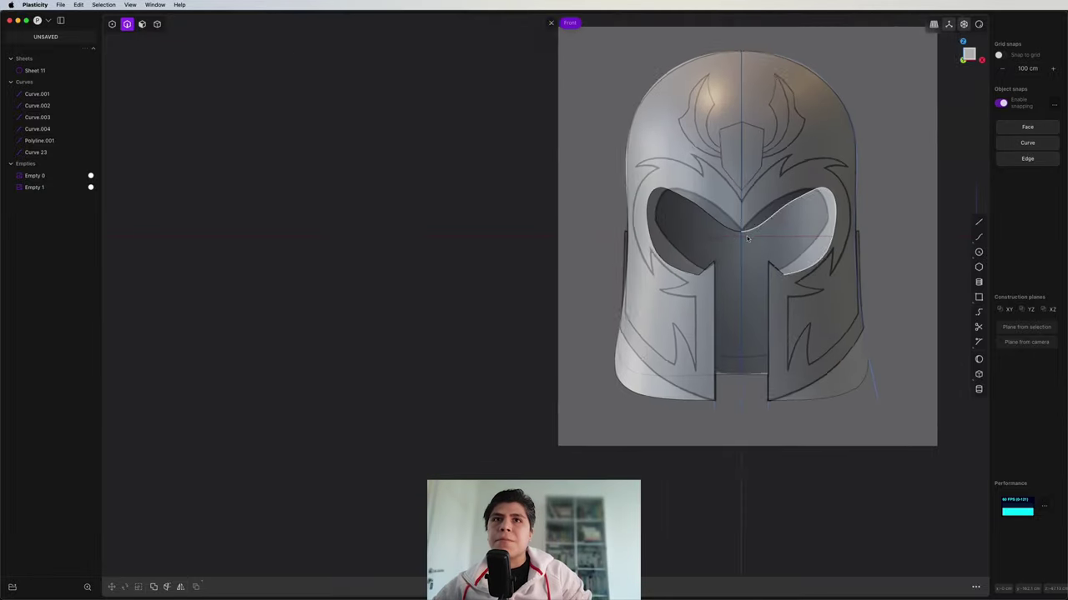
scroll(665, 270, "up", 5)
scroll(659, 210, "down", 5)
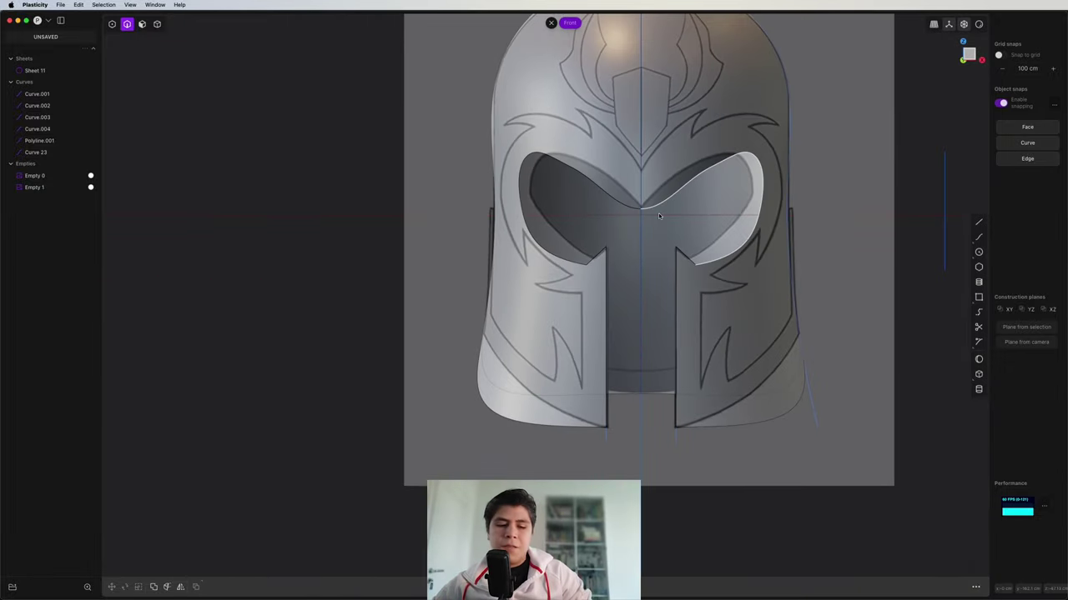
- In the right view, trace the eye ornament's upper arc from the front notch to its pointed rear tip
key("3")
scroll(546, 285, "down", 2)
scroll(546, 284, "up", 3)
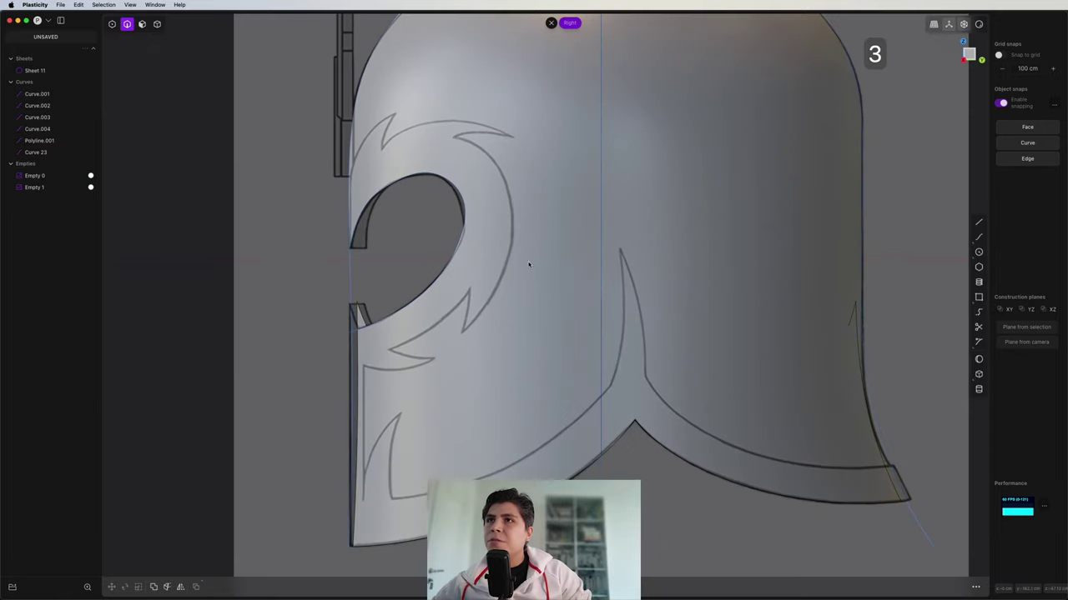
middle_click_drag(550, 440, 615, 363, "shift")
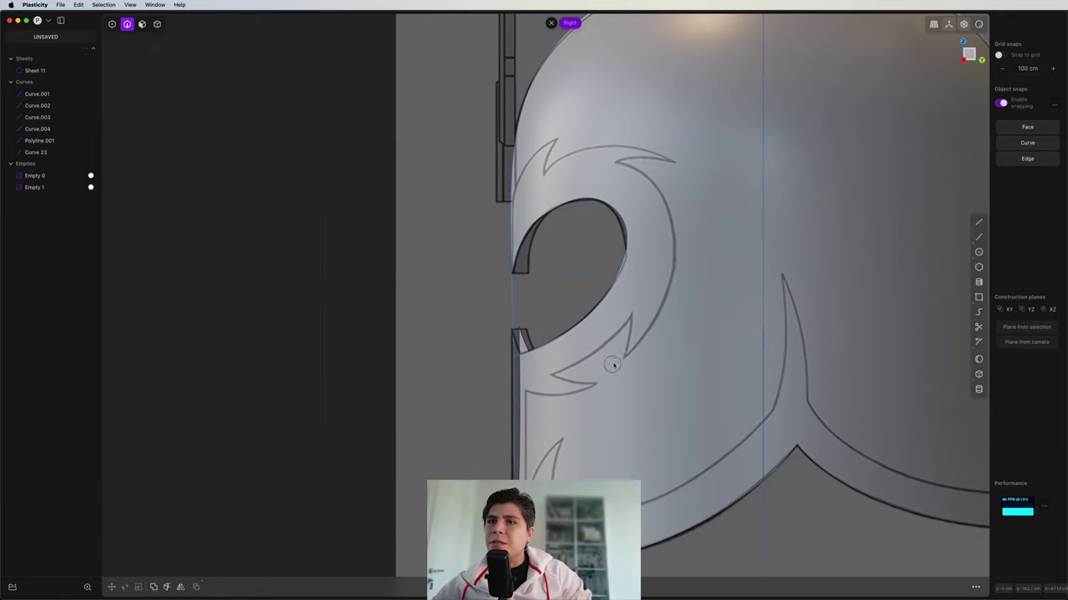
scroll(604, 360, "up", 2)
key("ctrl+super+c")
middle_click_drag(557, 216, 625, 304, "shift")
scroll(607, 262, "up", 5)
scroll(571, 177, "down", 3)
scroll(569, 179, "up", 3)
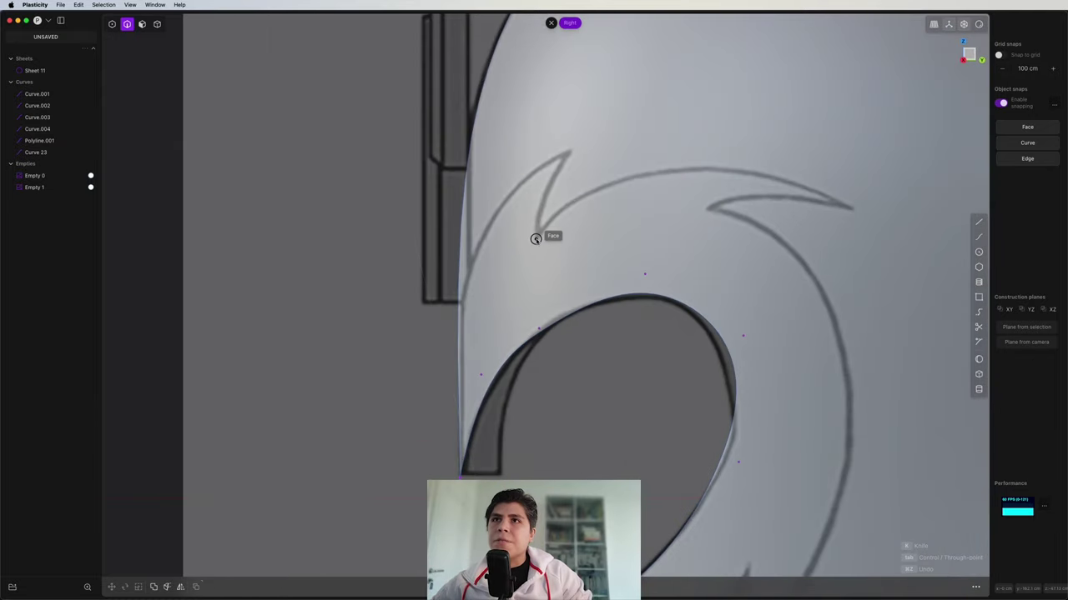
left_click(752, 148)
left_click(851, 209)
- Trace the underside of the eye ornament's rear tip with a short curve back to the inner notch
key("ctrl+super+c")
left_click(851, 208)
left_click(753, 190)
left_click(708, 207)
- Trace the eye ornament's long outer arc down to the lower spike and adjust its control point to match the reference
key("ctrl+super+c")
mouse_move(768, 281)
middle_mouse_down("shift")
mouse_move(704, 232)
mouse_move(687, 67)
middle_mouse_up("shift")
left_click(646, 158)
left_click(746, 228)
left_click(629, 482)
scroll(652, 353, "down", 2)
key("1")
key("g")
key("g")
key("2")
left_click(734, 240)
- Trace the short inner edge of the ornament's lower spike from its tip up to the notch
key("ctrl+super+c")
left_click(631, 437)
left_click(654, 390)
scroll(649, 354, "up", 5)
left_click(645, 348)
- Trace the long edge from the spike notch down to the inner corner below the eye and adjust its control point
middle_click_drag(646, 348, 702, 197, "shift")
key("ctrl+super+c")
left_click(702, 195)
left_click(593, 341)
left_click(410, 420)
middle_click_drag(409, 419, 443, 353, "shift")
key("1")
key("g")
key("g")
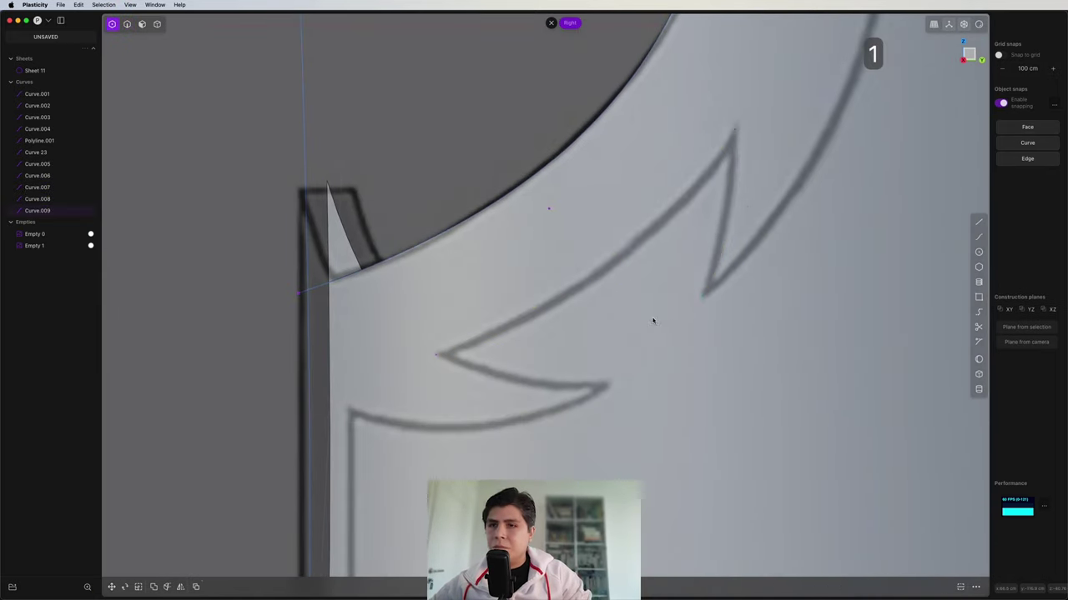
- Trace the upper and lower edges of the small pointed tail beneath the eye with two curves
key("2")
key("ctrl+super+c")
left_click(604, 392)
middle_click_drag(604, 392, 712, 293, "shift")
key("ctrl+super+c")
left_click(712, 293)
left_click(582, 365)
left_click(454, 318)
- Select the seven eye-ornament curves and move them outward along X, clear of the helmet's side
scroll(555, 393, "down", 5)
middle_click_drag(556, 394, 573, 282, "shift")
scroll(582, 331, "down", 3)
scroll(543, 382, "up", 3)
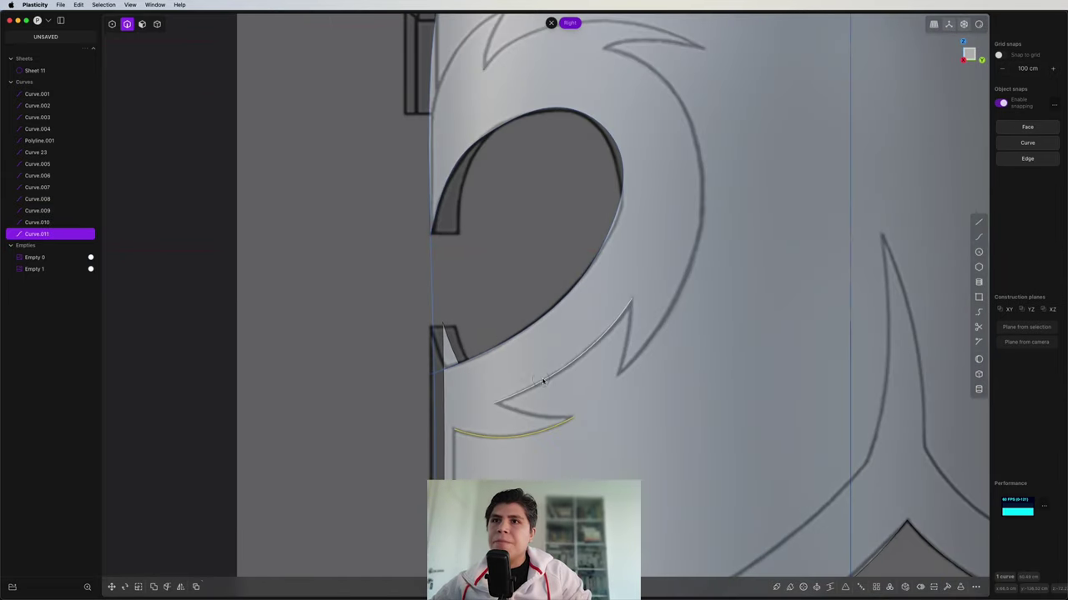
left_click(579, 348, "shift")
left_click(625, 338, "shift")
left_click(656, 339, "shift")
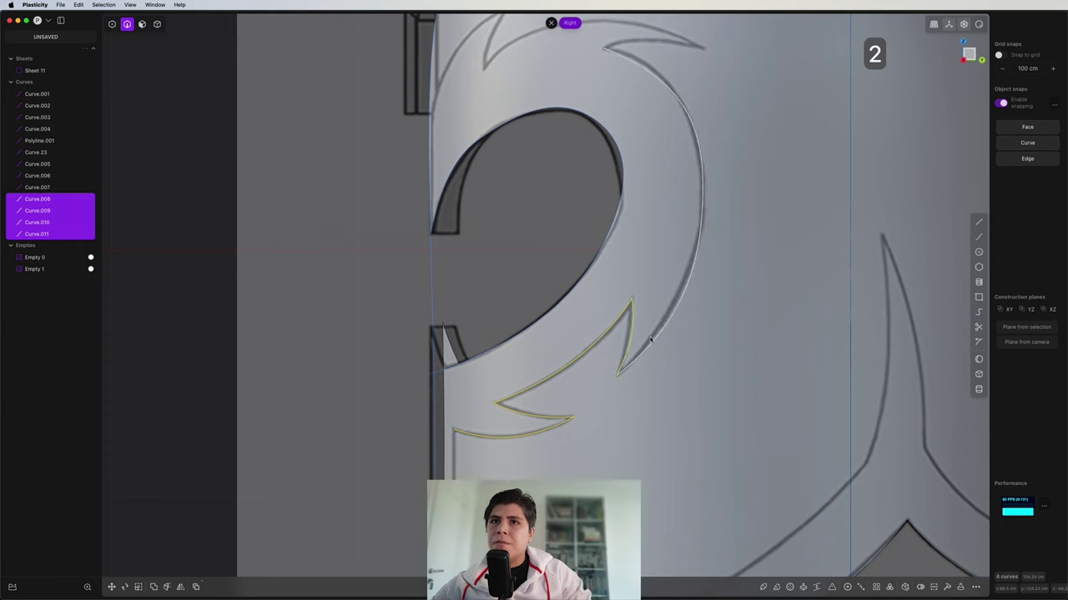
left_click(641, 54, "shift")
left_click(650, 46, "shift")
left_click(510, 48, "shift")
scroll(597, 240, "down", 5)
middle_click_drag(597, 240, 714, 357)
key("g")
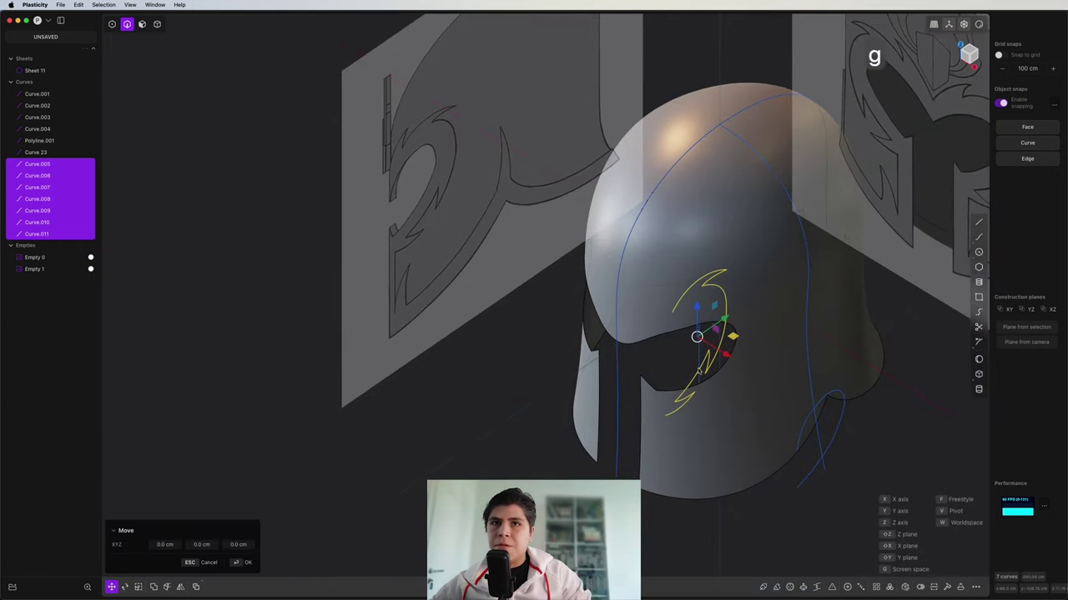
left_click(813, 407)
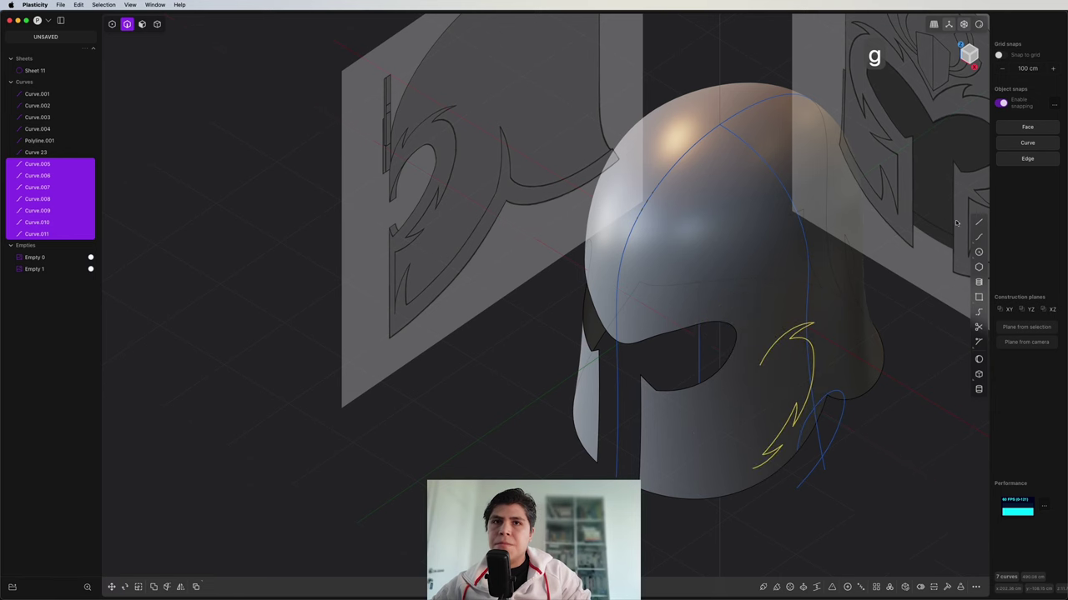
- Join the seven eye-ornament curves into a single curve
left_click(974, 55)
key("j")
scroll(551, 158, "up", 10)
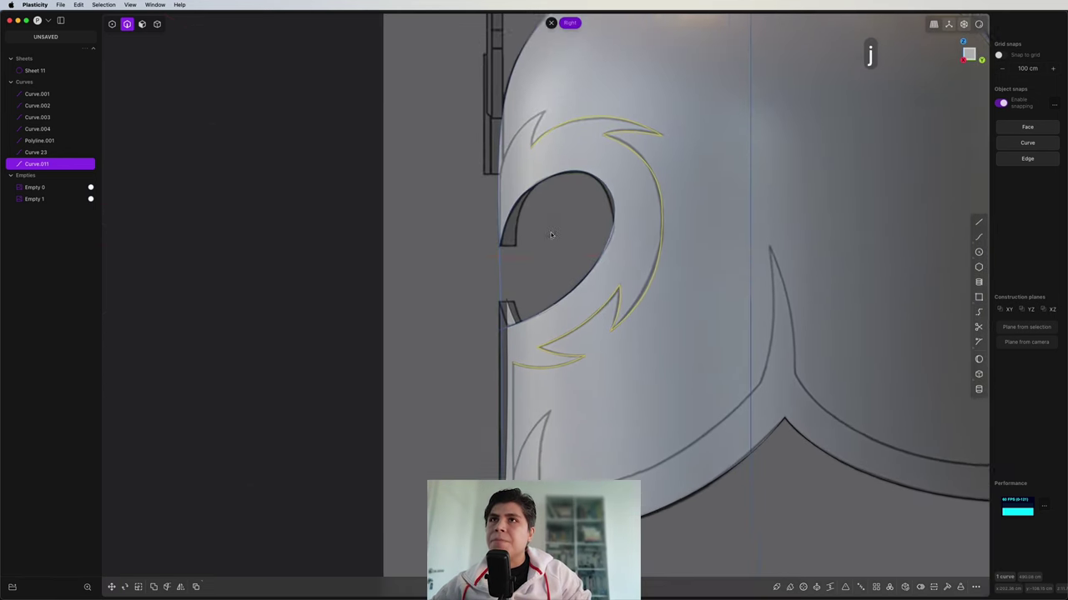
- Trace both edges of the front spike above the eye with two curves, ending just past the helmet's front edge
scroll(568, 219, "up", 3)
key("ctrl+super+c")
left_click(528, 270)
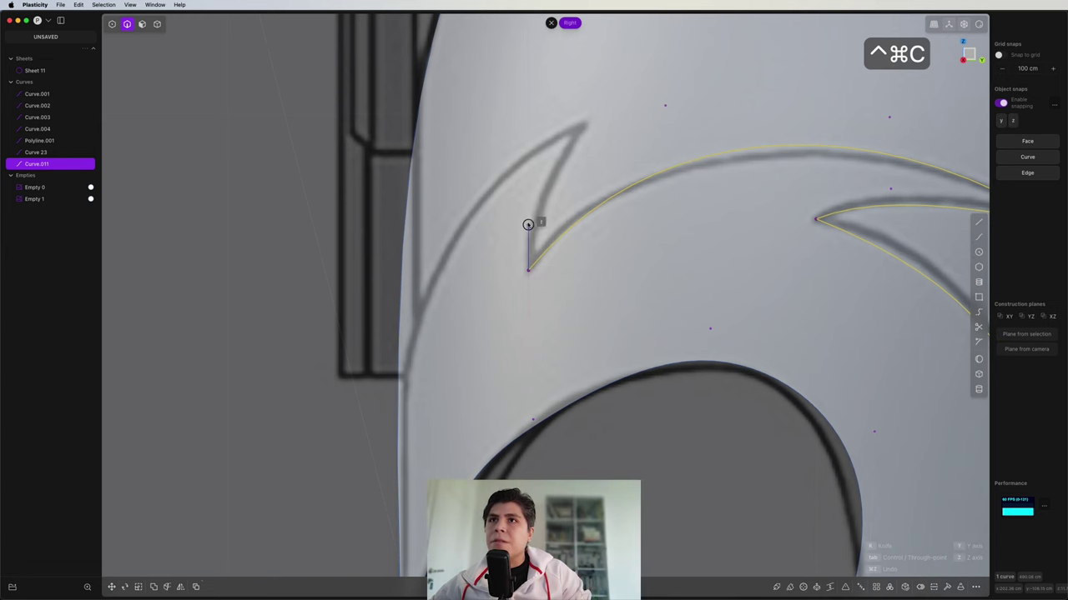
left_click(586, 119)
key("ctrl+super+c")
left_click(586, 119)
left_click(450, 187)
middle_click_drag(399, 374, 440, 281, "shift")
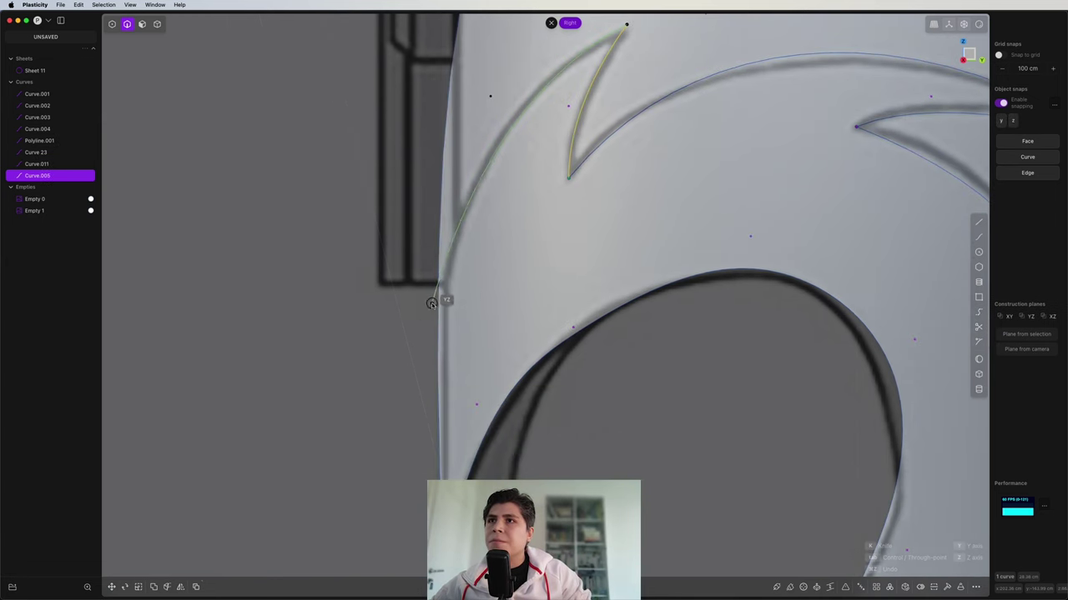
left_click(430, 310)
right_click(430, 310)
- Join the two front-spike curves with the eye-ornament curve into a single curve
scroll(429, 309, "down", 6)
left_click(487, 237, "shift")
left_click(634, 285, "shift")
middle_click_drag(600, 275, 639, 275)
key("j")
key("3")
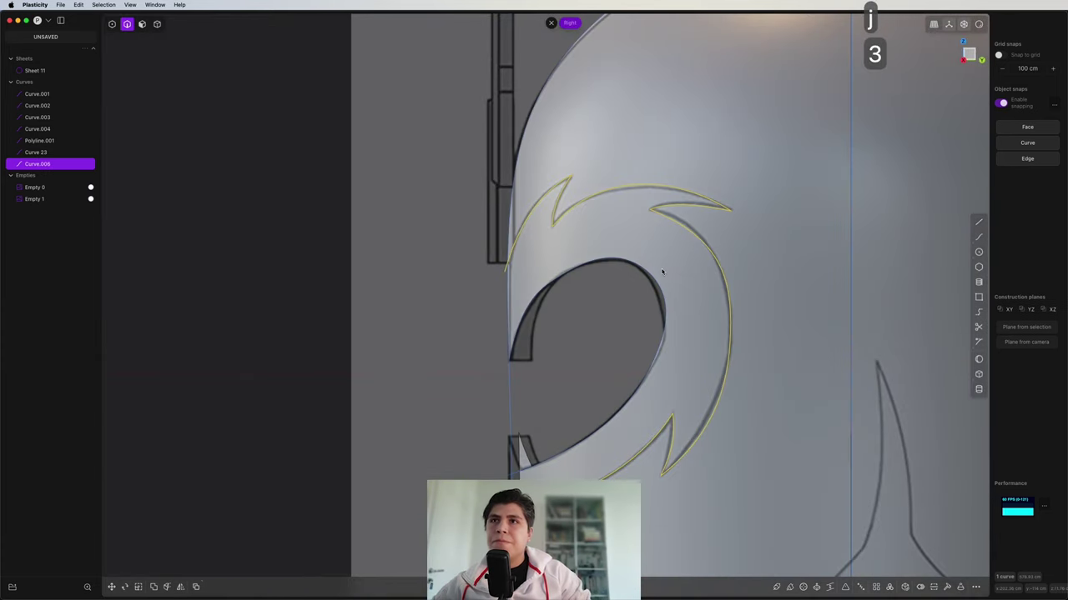
- Draw the straight vertical edge from the pointed tail beneath the eye down to the base of the cheek spike
scroll(662, 271, "down", 4)
middle_click_drag(621, 451, 590, 151, "shift")
scroll(577, 103, "up", 4)
scroll(576, 102, "up", 2)
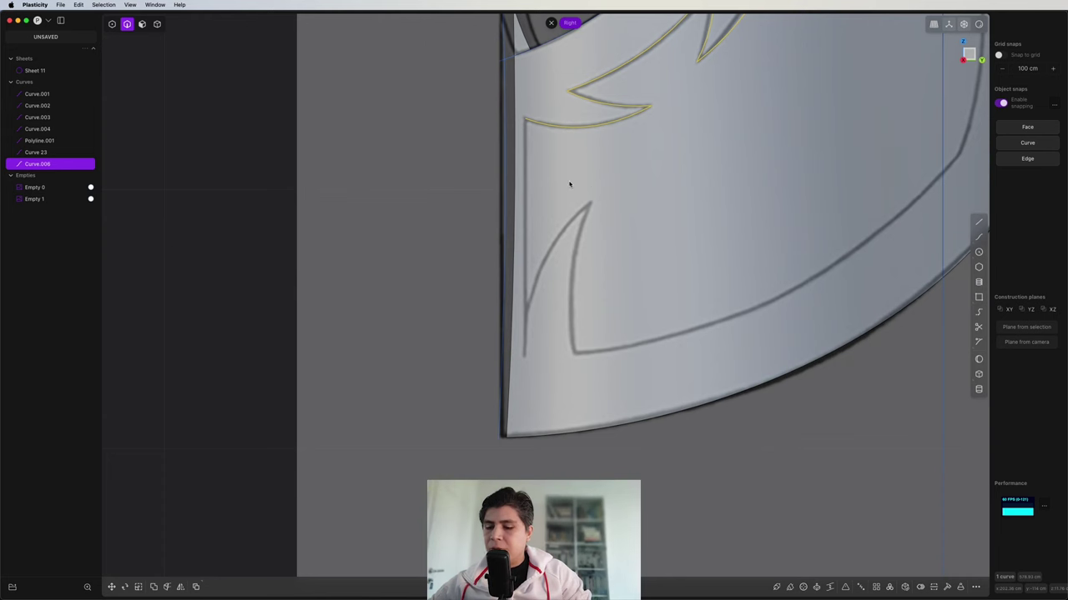
key("ctrl+super+c")
left_click(532, 120)
scroll(528, 353, "up", 1)
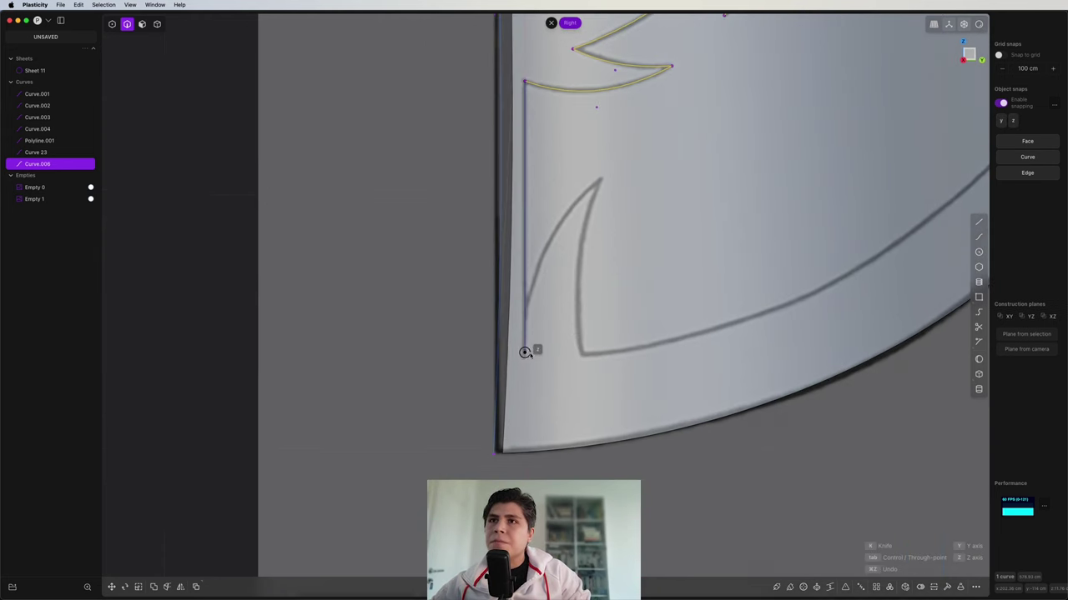
left_click(529, 354)
- Trace the outer edge of the cheek spike from its tip to the vertical line's lower end and adjust its control point
scroll(539, 353, "up", 2)
left_click(558, 179)
left_click(521, 362)
right_click(521, 363)
key("1")
left_click(558, 178)
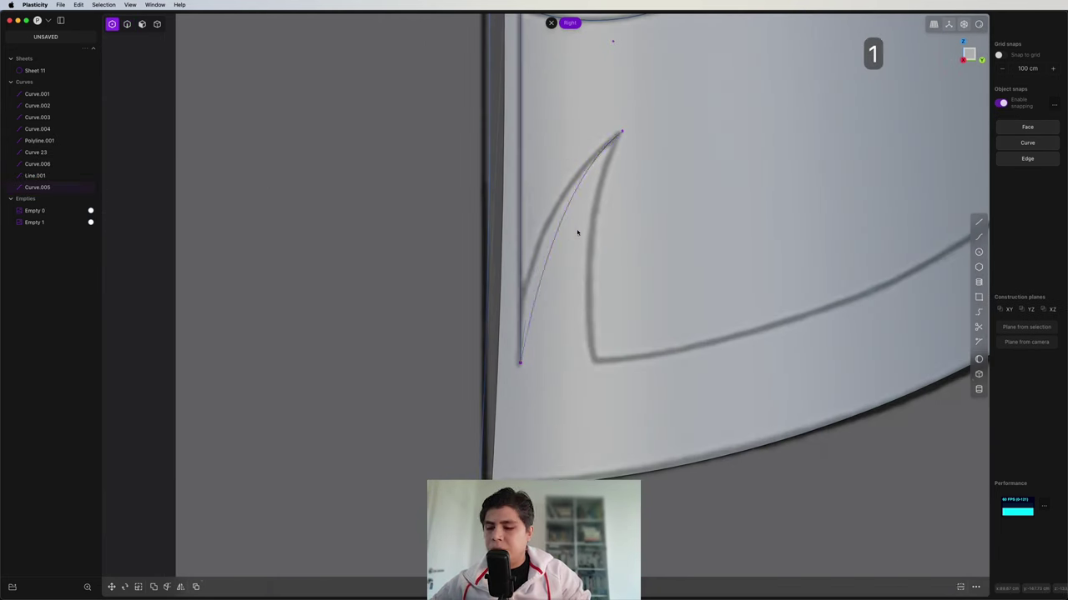
key("g")
key("g")
left_click(538, 252)
- Trace the cheek spike's inner edge and the lower band edge running from its corner back to the side spike's base
key("2")
key("ctrl+super+c")
left_click(621, 132)
left_click(558, 276)
left_click(593, 361)
key("ctrl+super+c")
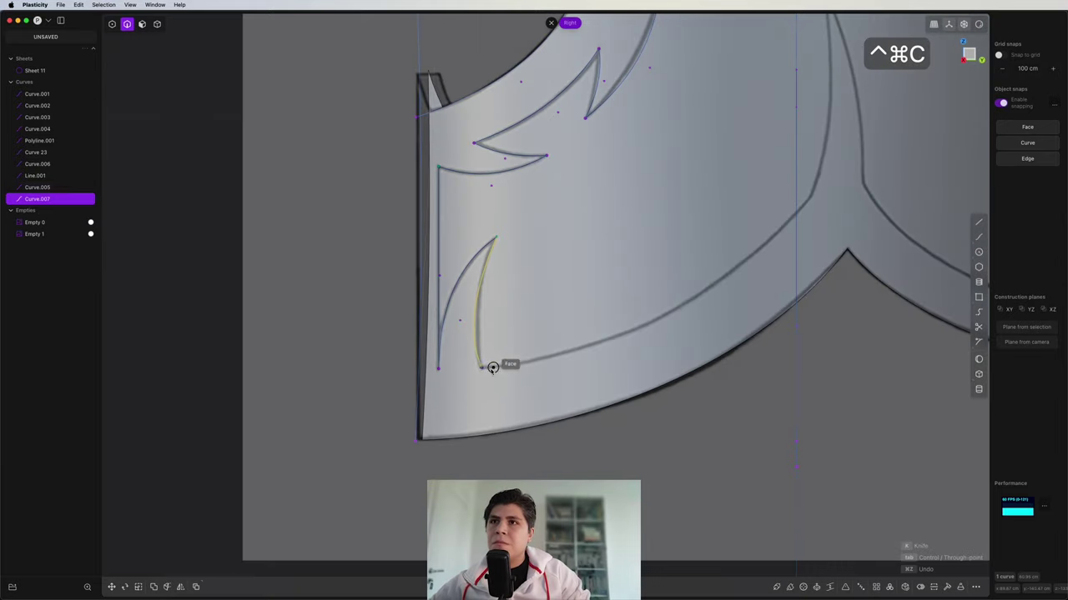
left_click(482, 367)
left_click(612, 350)
left_click(586, 336)
- Trace the front and rear edges of the tall side spike with two curves meeting at its tip
key("ctrl+super+c")
left_click(585, 336)
left_click(607, 217)
left_click(597, 128)
key("ctrl+super+c")
left_click(597, 129)
left_click(641, 248)
left_click(635, 321)
- Trace the rear lower band edge from the side spike's base to a point beyond the back of the helmet
key("ctrl+super+c")
left_click(560, 247)
left_click(607, 331)
left_click(758, 385)
left_click(860, 401)
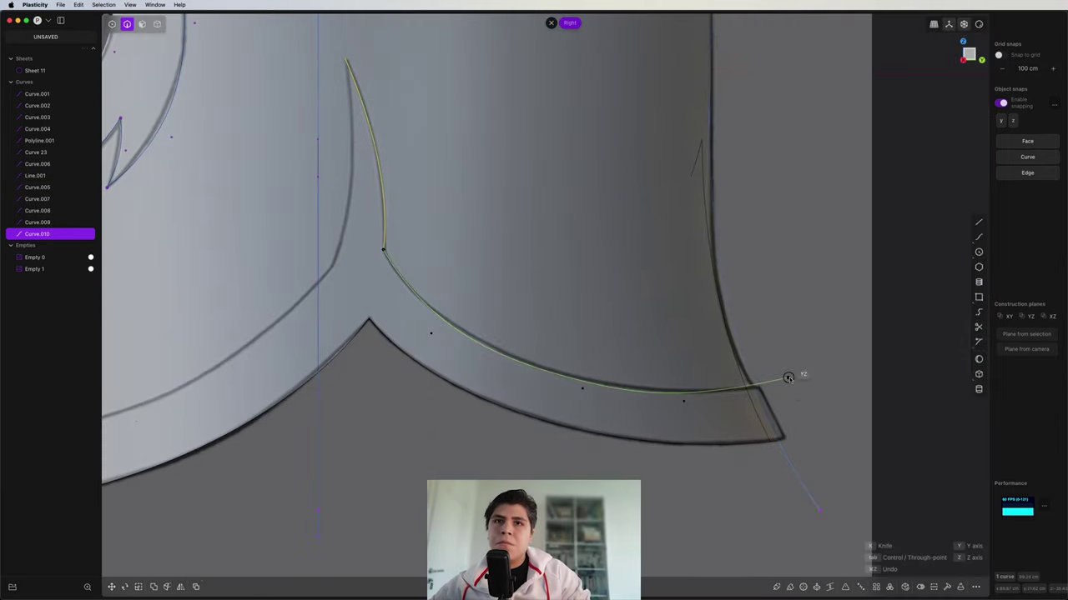
left_click(806, 376)
right_click(805, 376)
- Select the remaining side-spike, band and cheek curves and join them with the traced ornament outline
key("2")
left_click(572, 274, "shift")
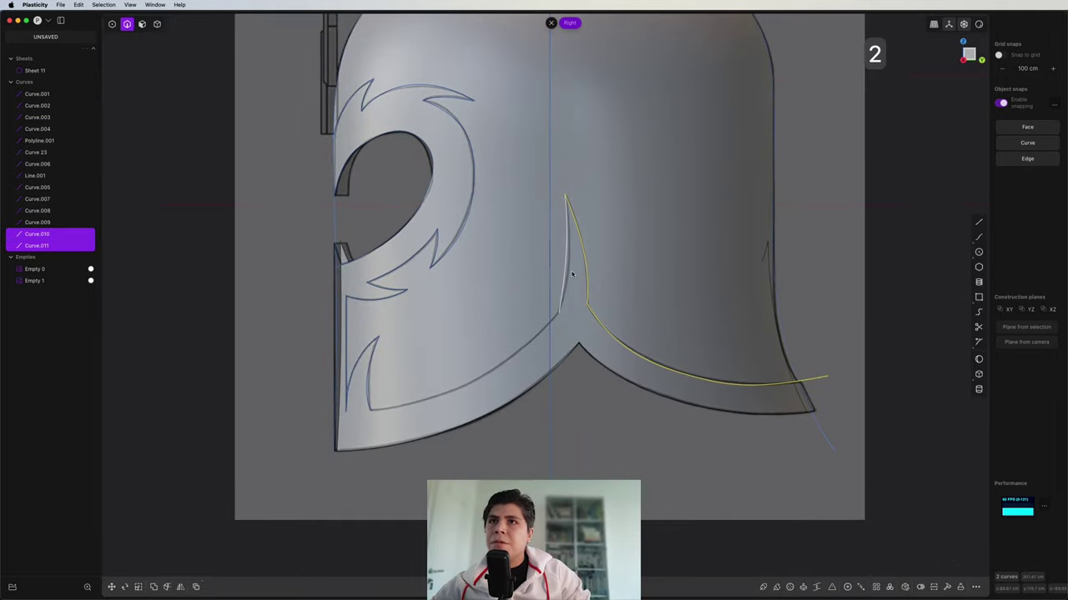
left_click(530, 330, "shift")
key("j")
scroll(431, 317, "down", 5)
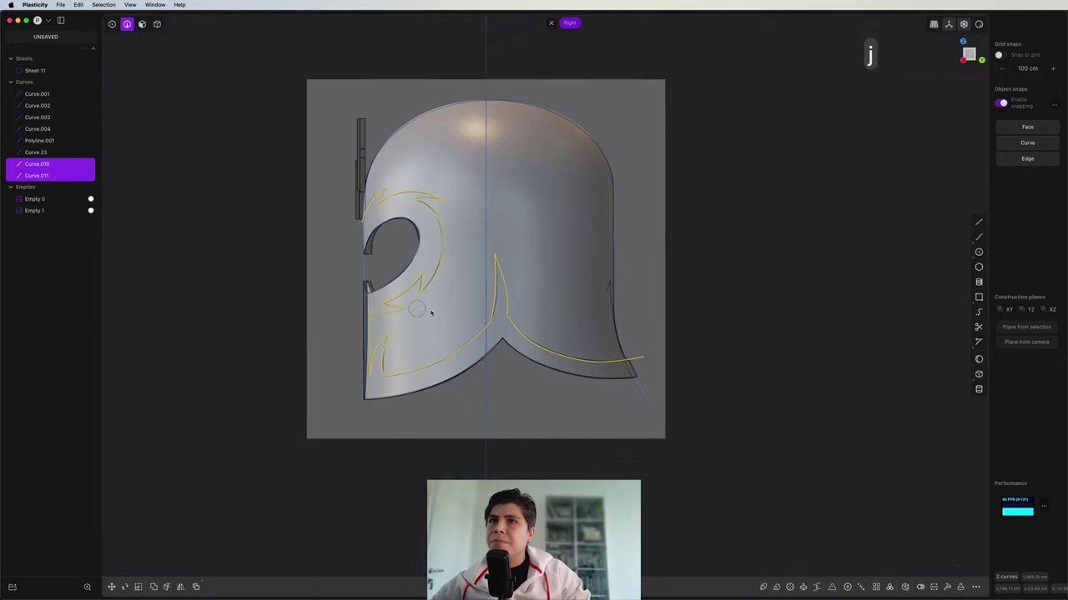
- Run Delete Redundant Topology on the helmet sheet
key("4")
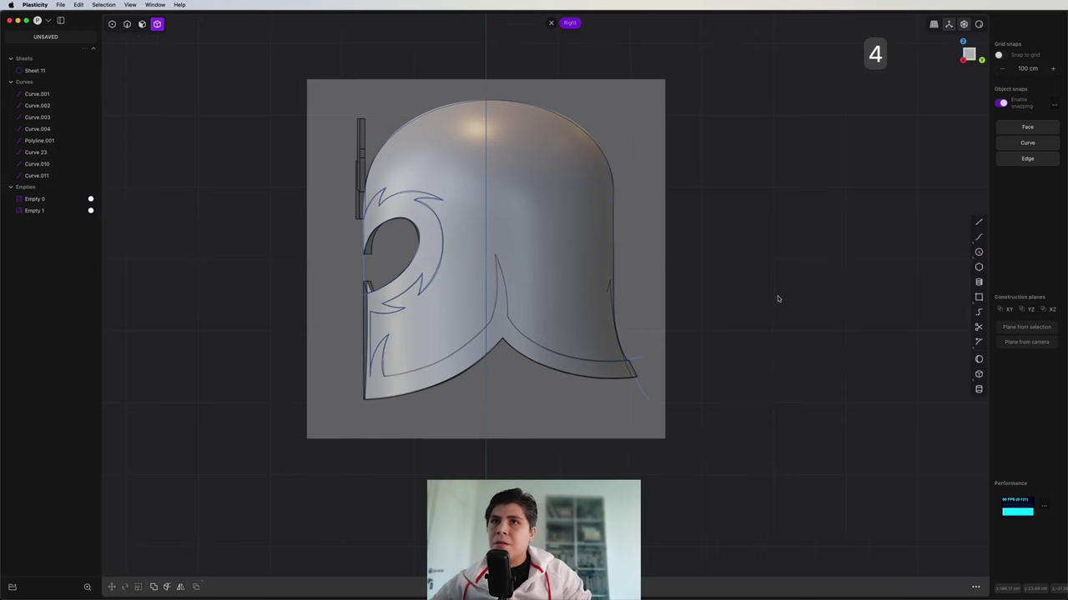
middle_click_drag(760, 298, 622, 331)
left_click(611, 269)
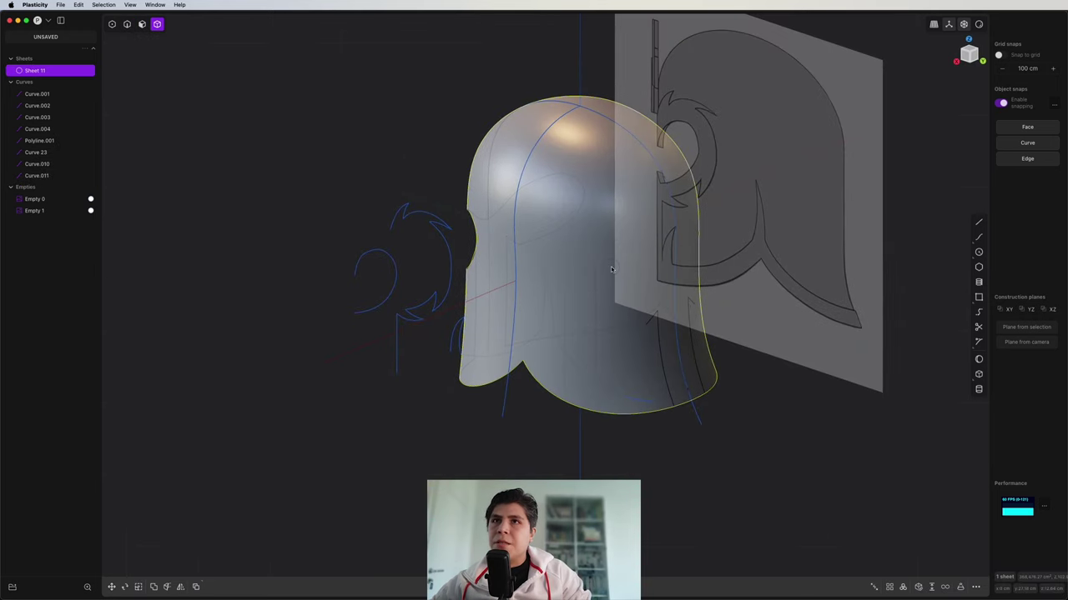
type("fred")
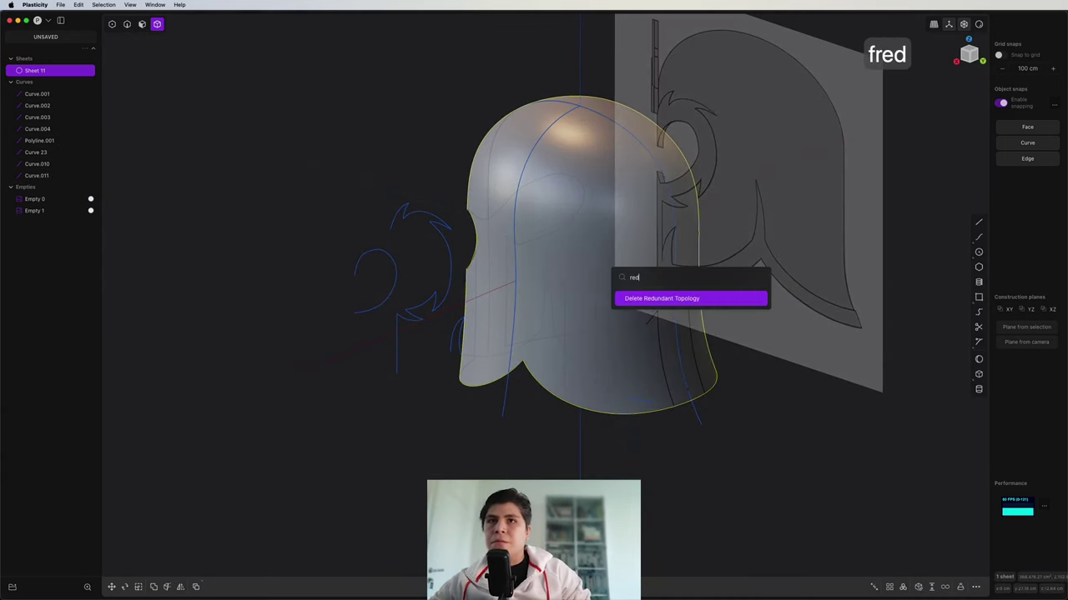
left_click(652, 297)
- Imprint the two joined ornament curves onto the helmet bidirectionally along the X vector 1, 0, 0
middle_click_drag(629, 303, 734, 336)
key("2")
left_click(456, 294)
left_click(970, 56)
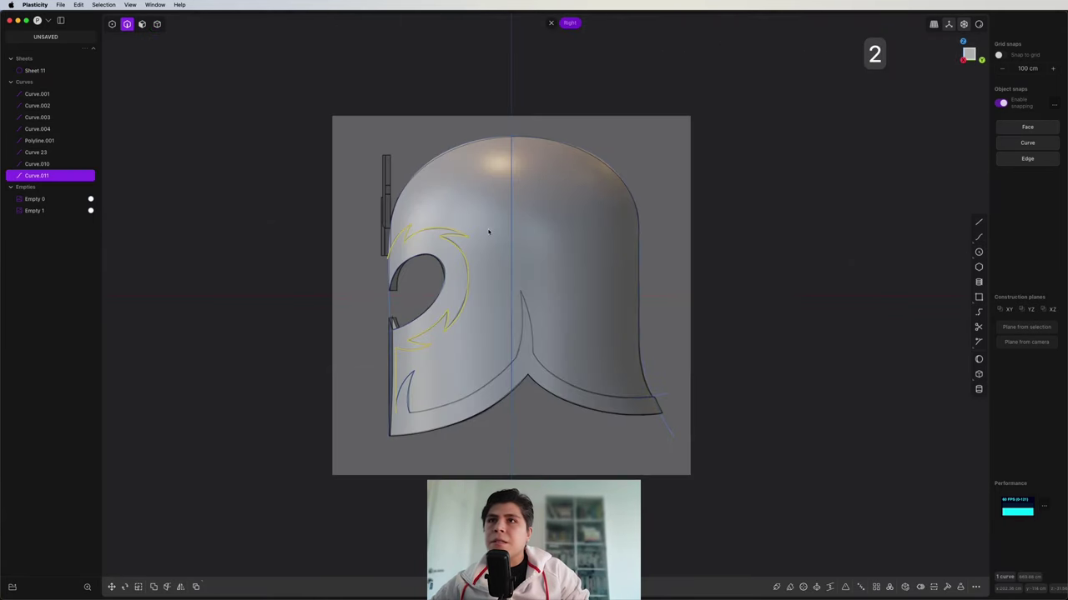
left_click(427, 376, "shift")
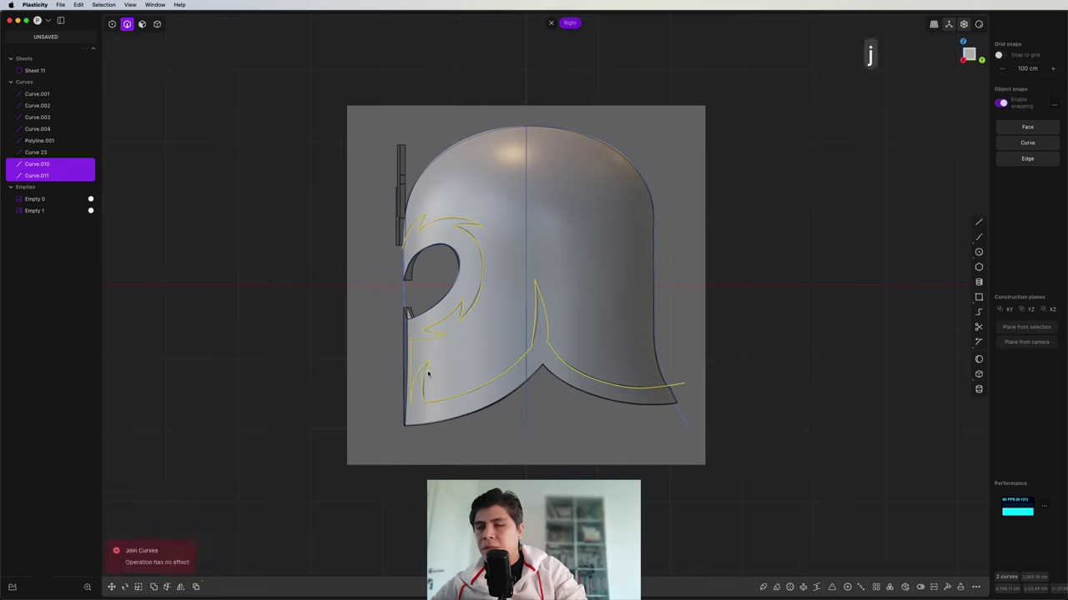
key("shift+i")
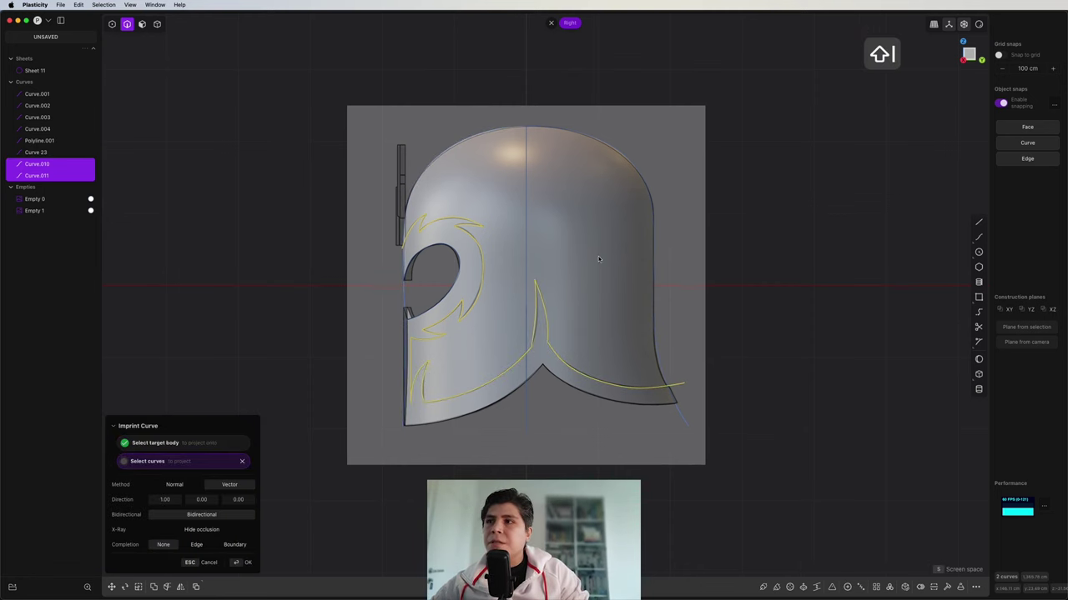
right_click(598, 259)
middle_click_drag(598, 258, 659, 325)
left_click(660, 324)
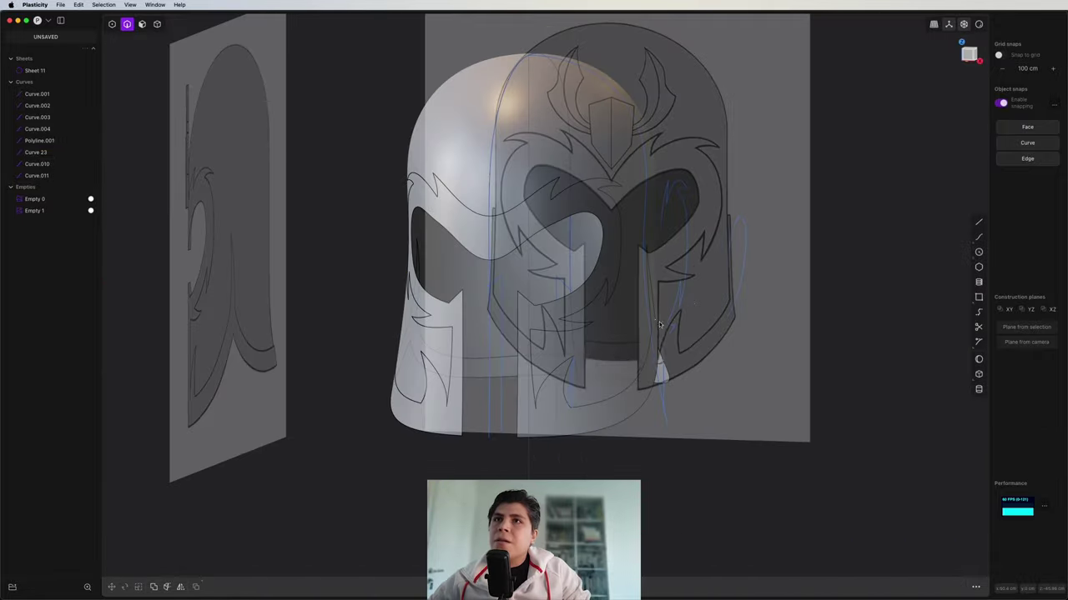
- In the front view, trace one upper eye edge from the centre brow point to the top of the eye opening
left_click(968, 58)
middle_click_drag(542, 199, 598, 239, "shift")
scroll(590, 246, "up", 6)
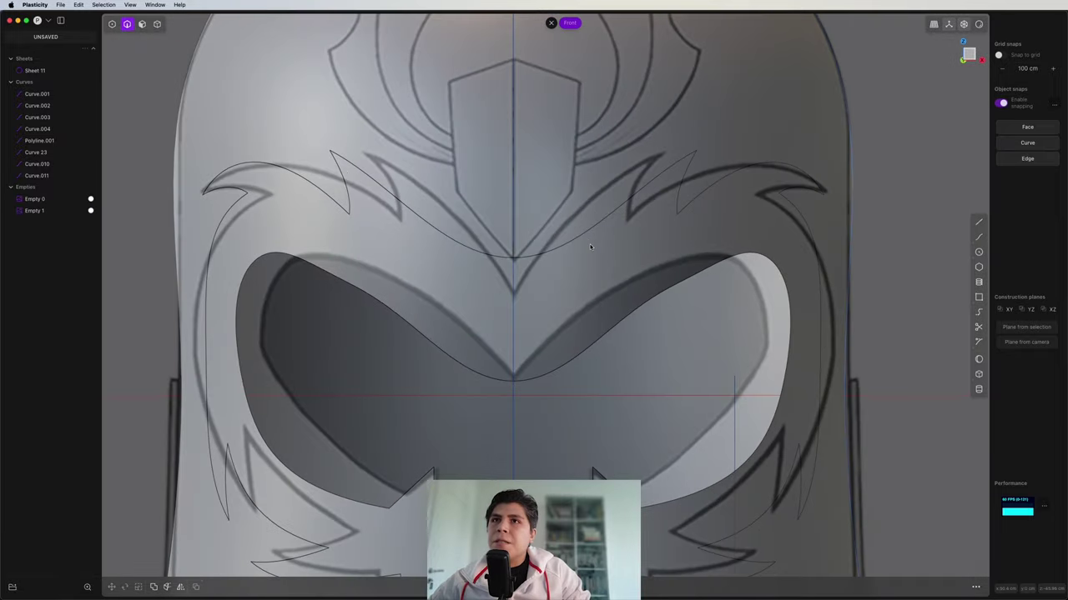
scroll(576, 333, "up", 3)
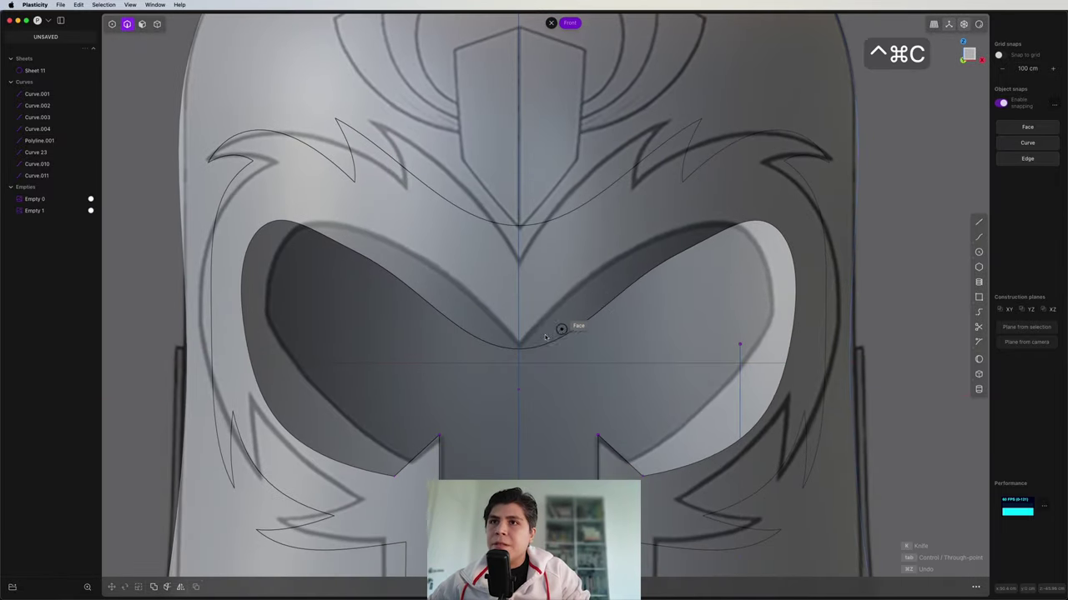
left_click(506, 355)
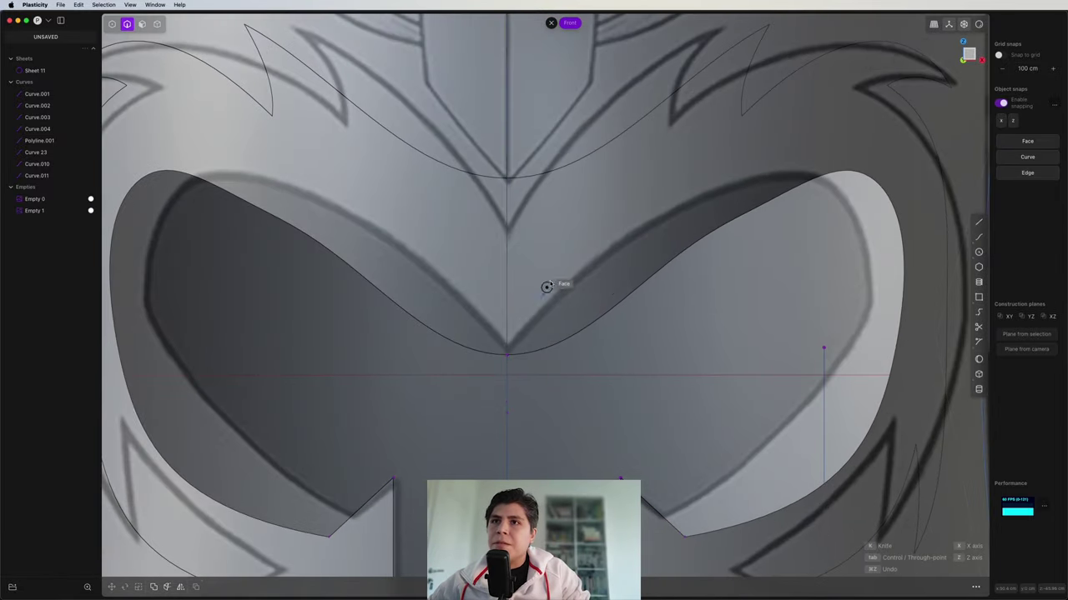
left_click(760, 161)
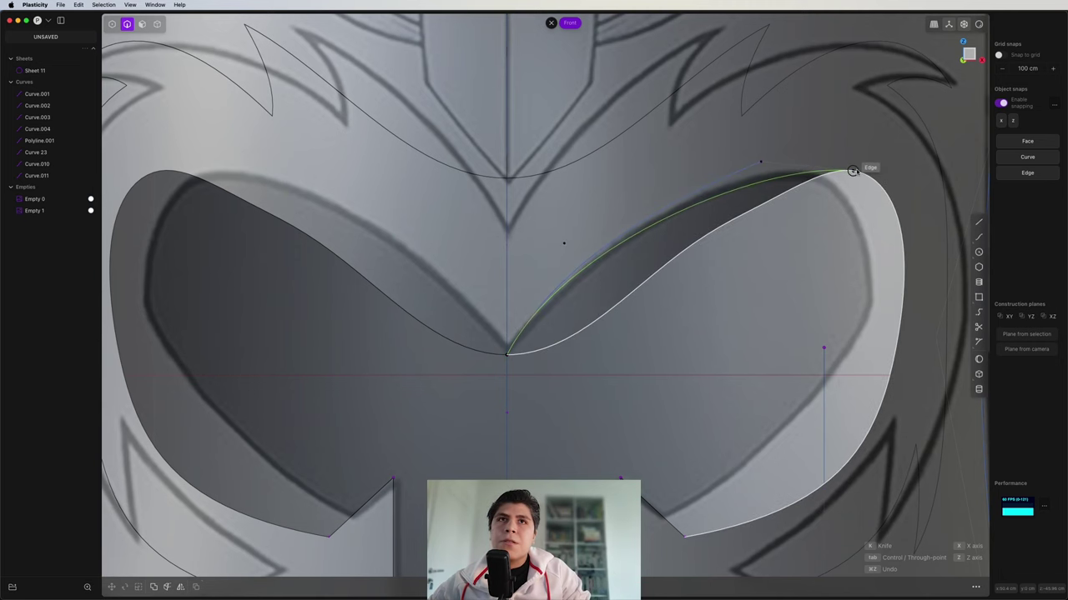
scroll(850, 171, "up", 5)
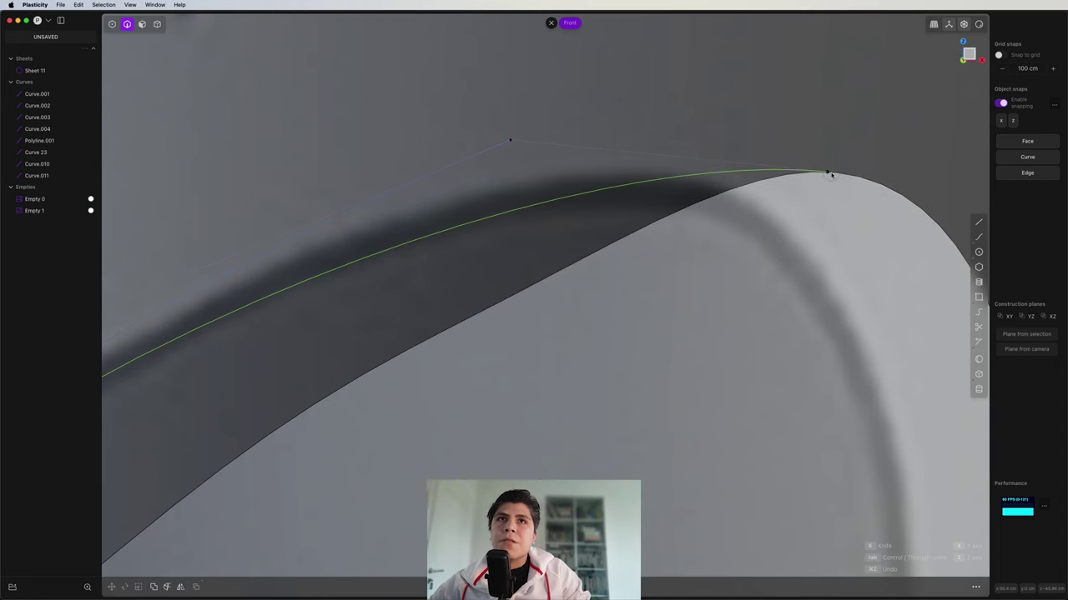
left_click(831, 174)
- Trace the upper brow edge from the imprinted front spike's tip to the reference's V point on the centre line
scroll(829, 175, "down", 6)
scroll(710, 242, "up", 3)
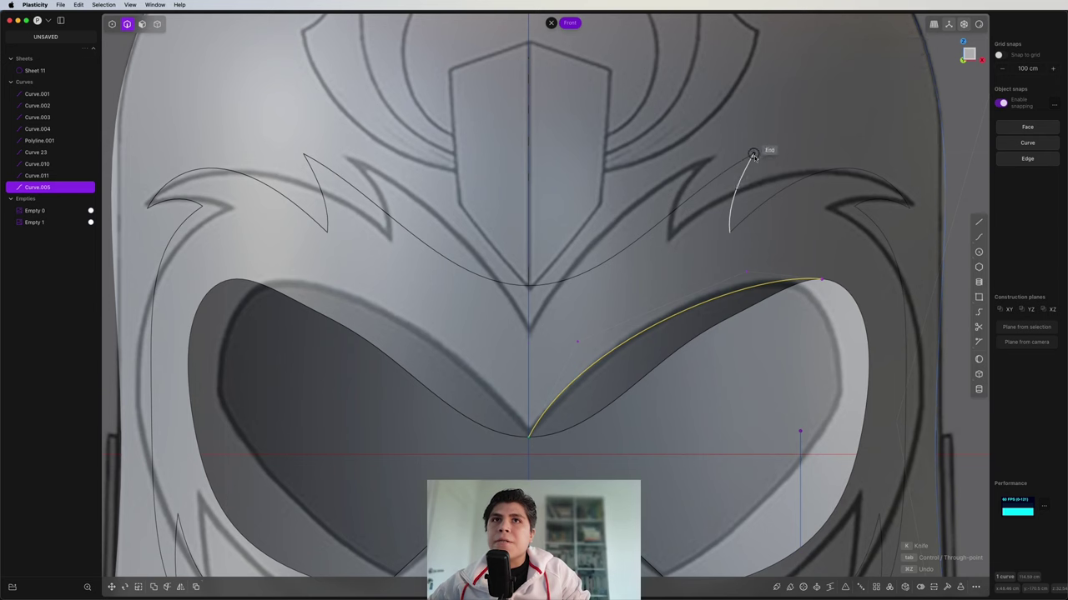
left_click(753, 155)
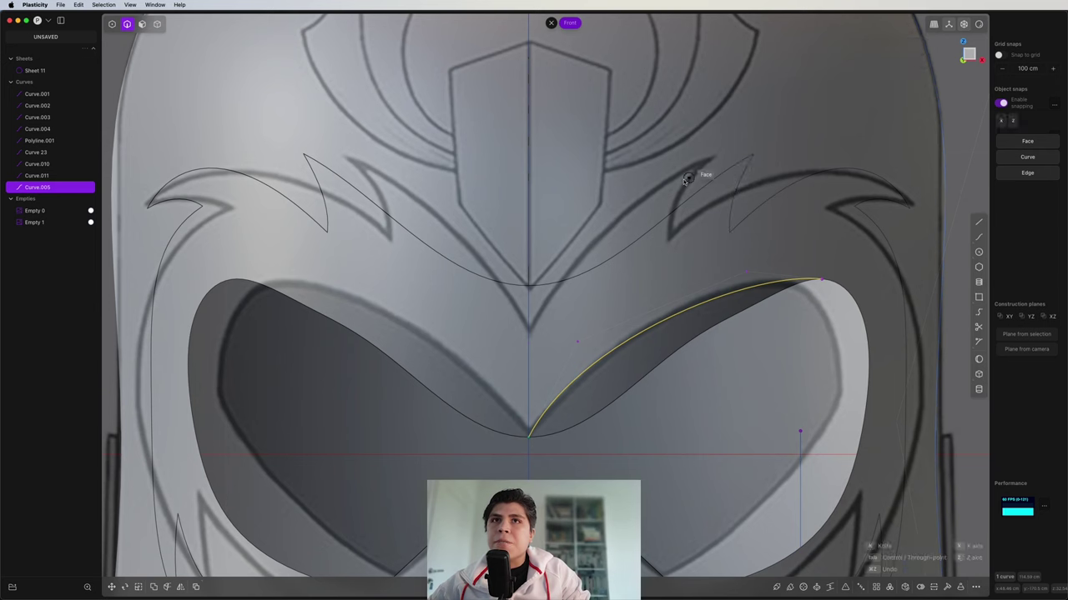
left_click(552, 259)
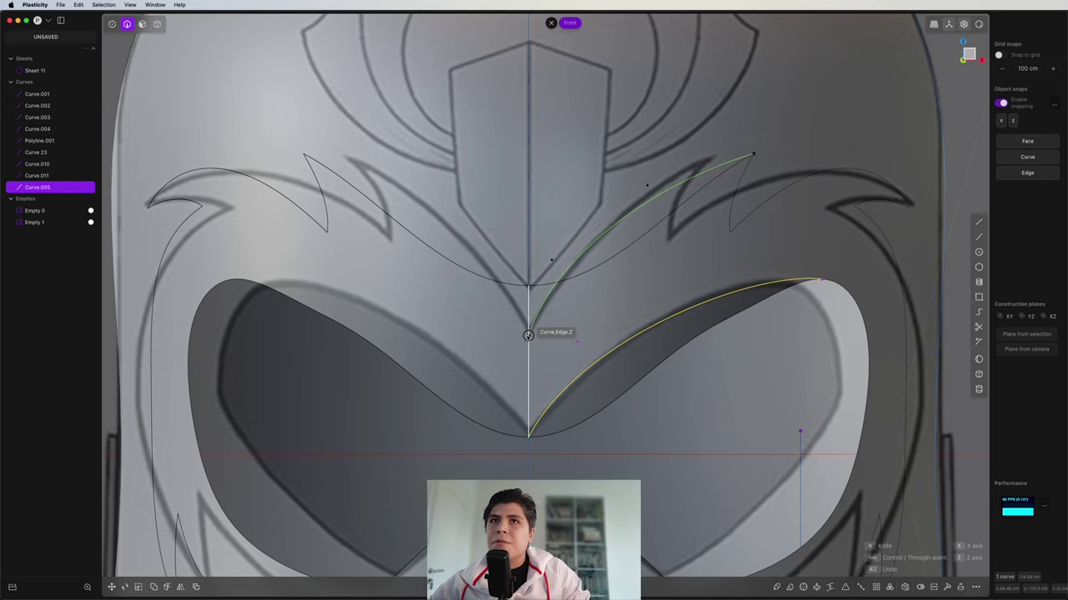
left_click(528, 335)
key("Return")
scroll(649, 311, "down", 4)
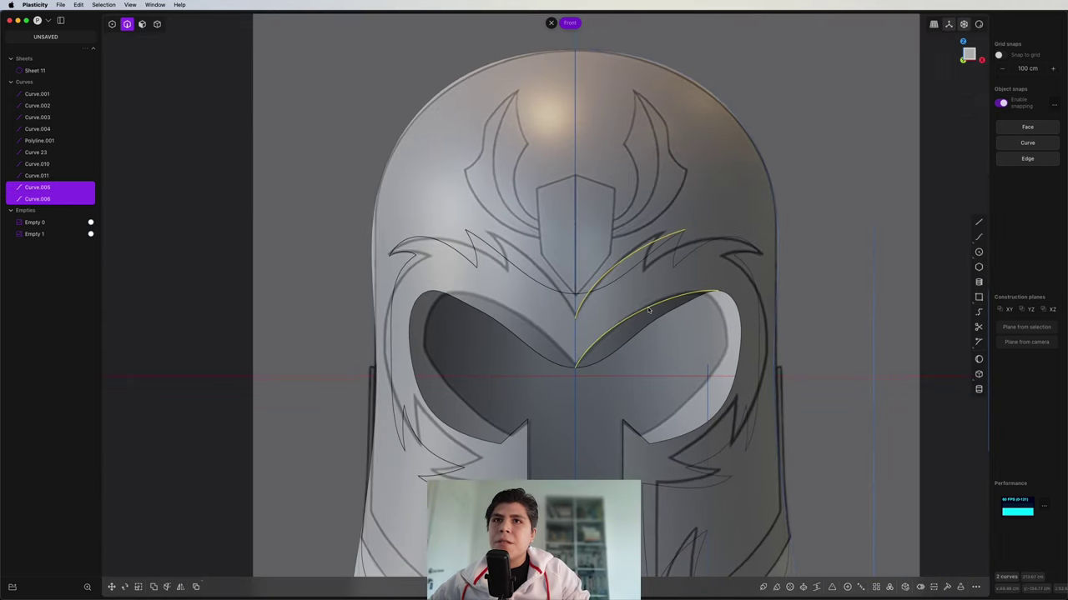
- Mirror the two brow curves across X and join each with its mirrored half
key("alt+x")
right_click(649, 254)
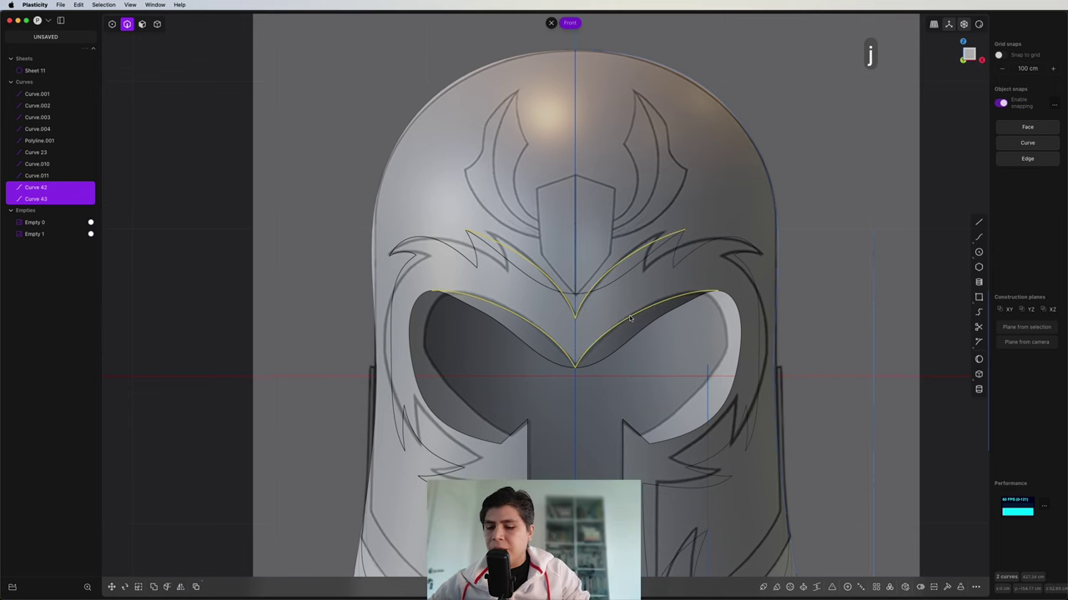
- Imprint the two joined brow curves onto the front of the helmet sheet
key("shift+i")
left_click(689, 204)
right_click(690, 204)
middle_click_drag(689, 204, 649, 298)
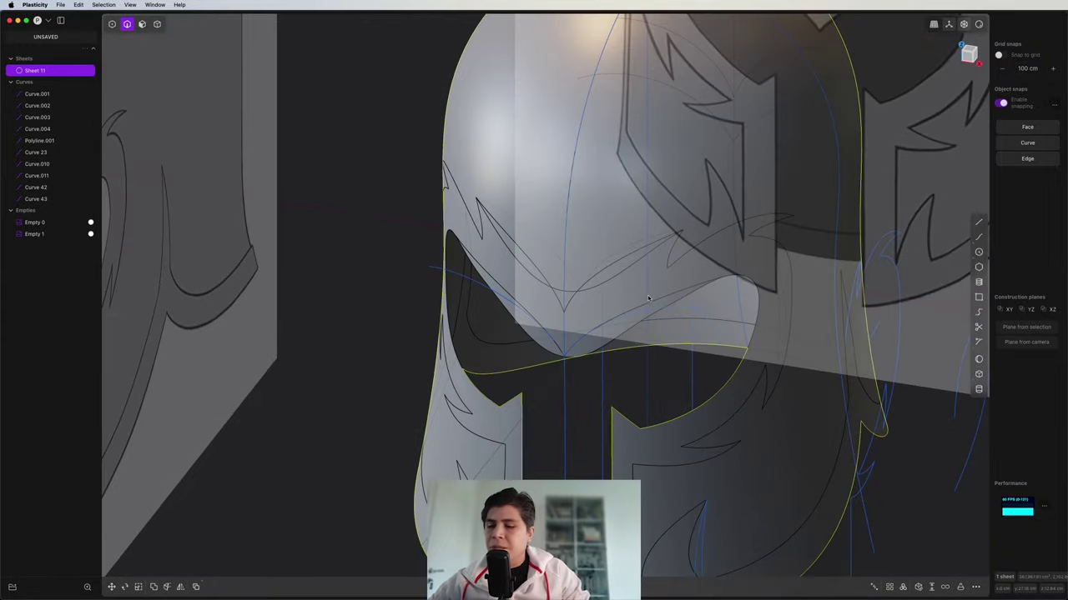
- Delete the two leftover faces between the imprinted brow line and the old eye-opening edge
left_click(611, 343)
middle_click_drag(612, 343, 560, 357)
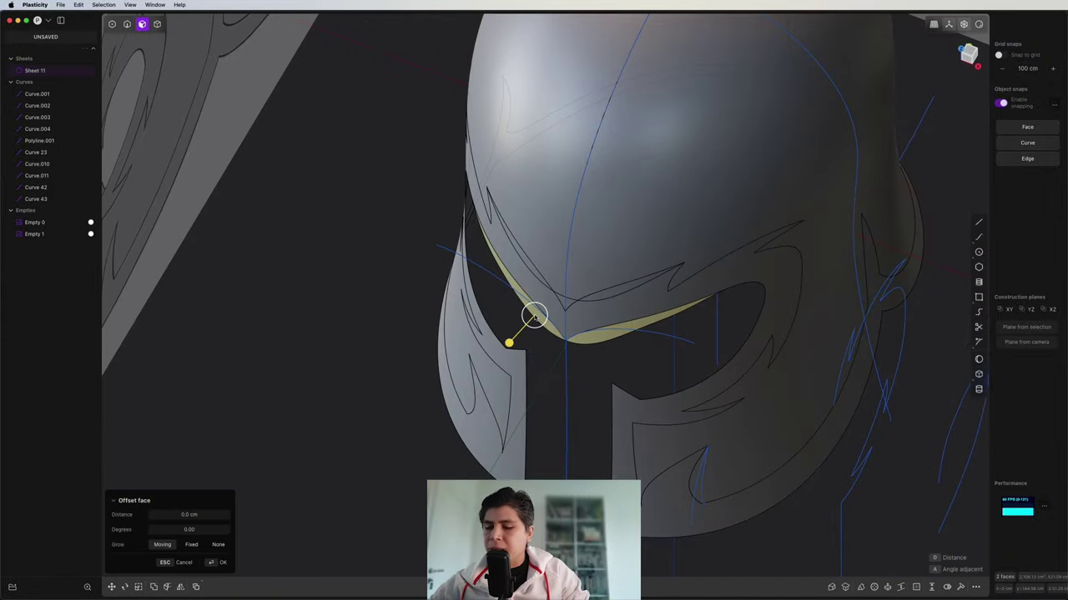
key("shift+x")
- Delete the old rounded brow edges from the imprint along with the upper brow curve
scroll(612, 262, "up", 3)
scroll(612, 262, "up", 2)
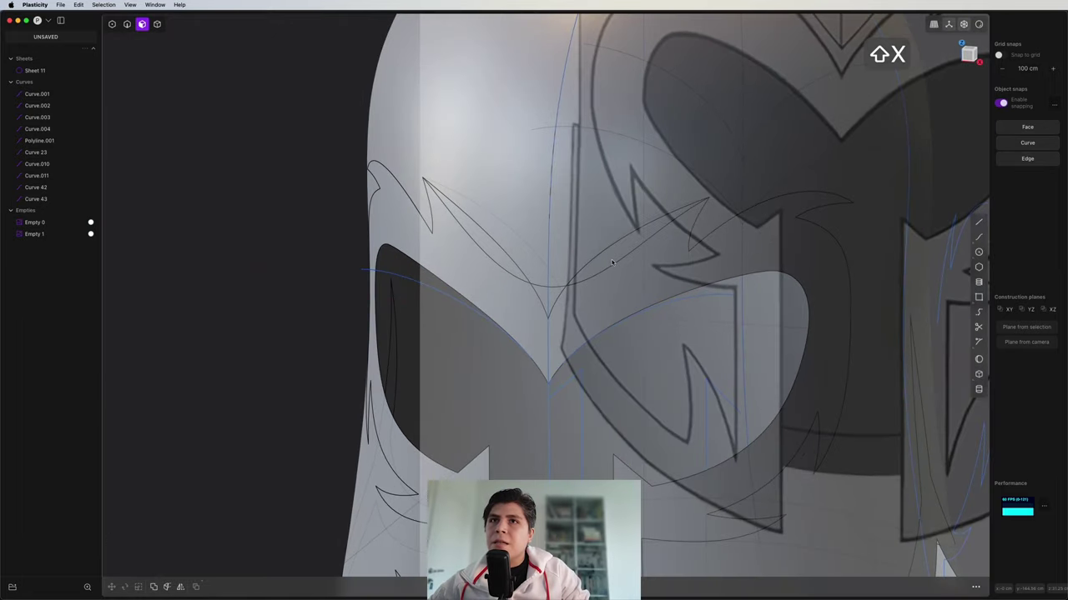
left_click(621, 254)
key("f")
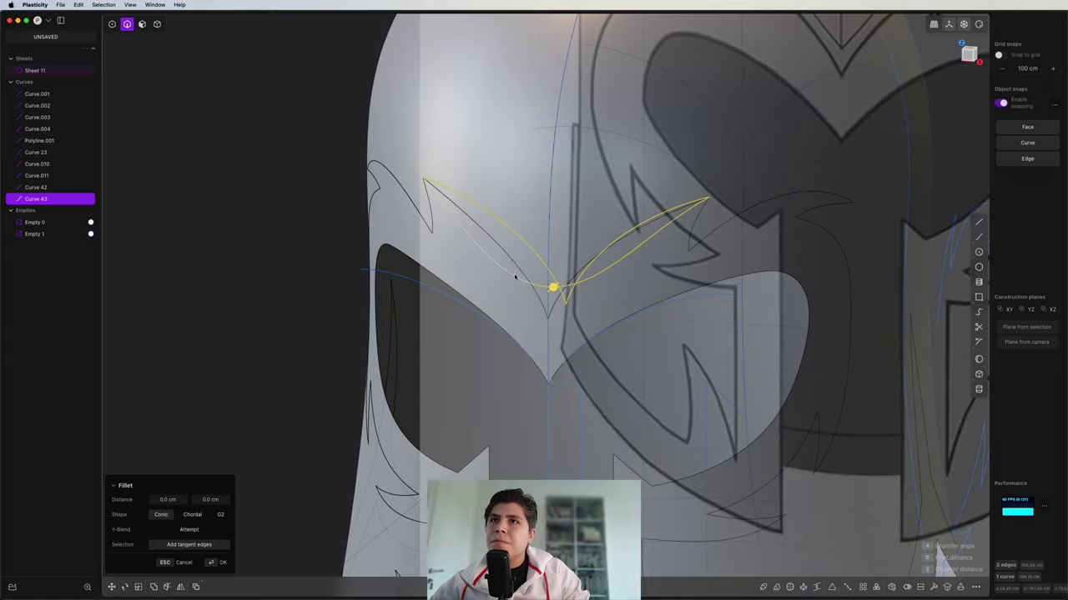
key("x")
- Thicken the whole helmet sheet inward by about 11.6 cm to turn it into a solid shell
middle_click_drag(513, 276, 725, 370)
key("4")
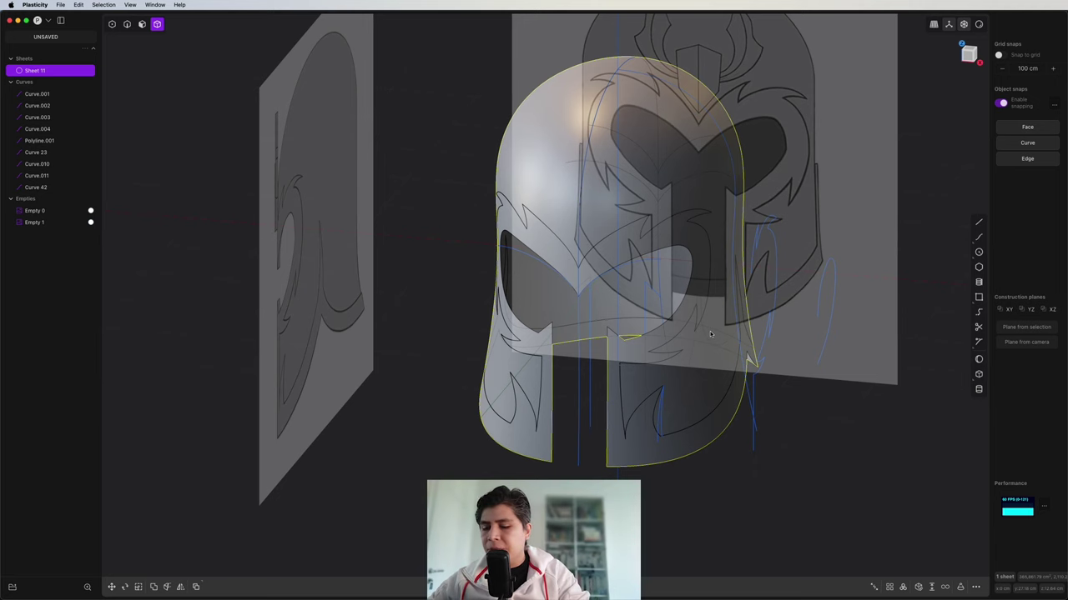
type("fthi")
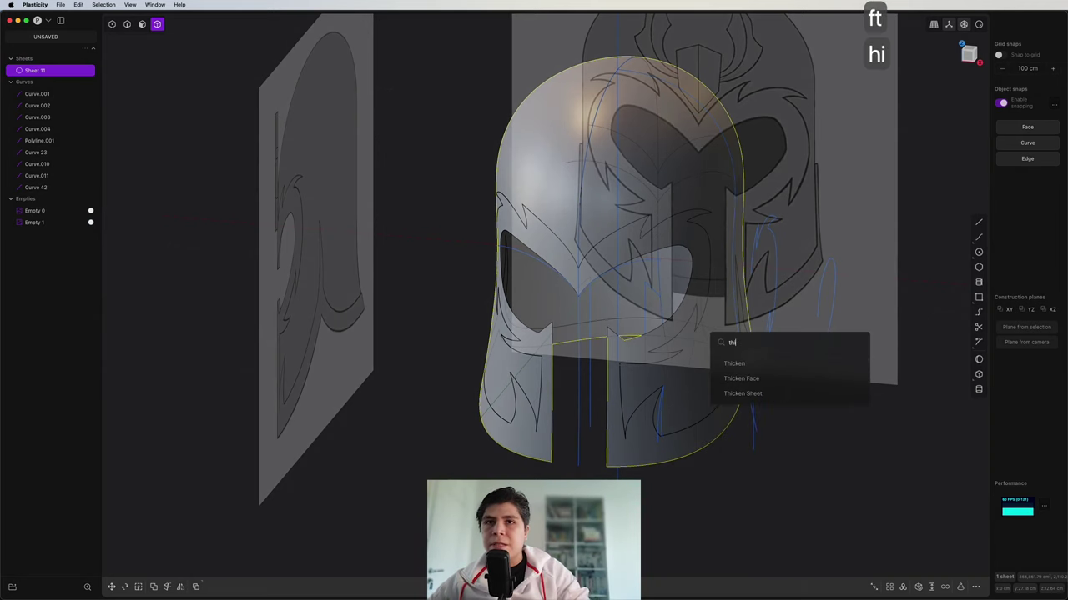
key("Down")
key("Return")
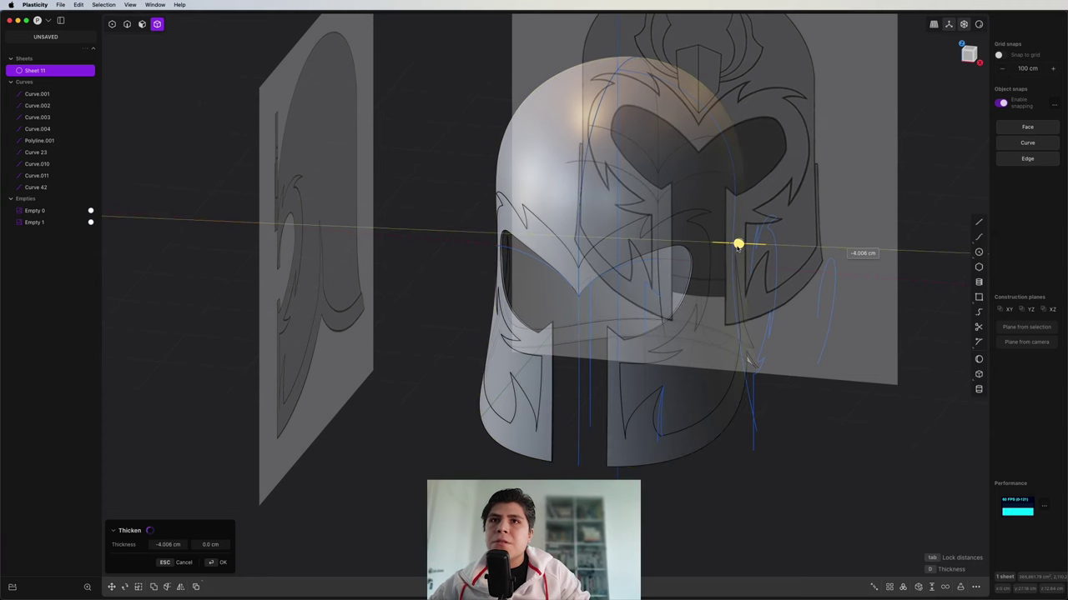
left_click_drag(736, 247, 731, 247)
key("KP_3")
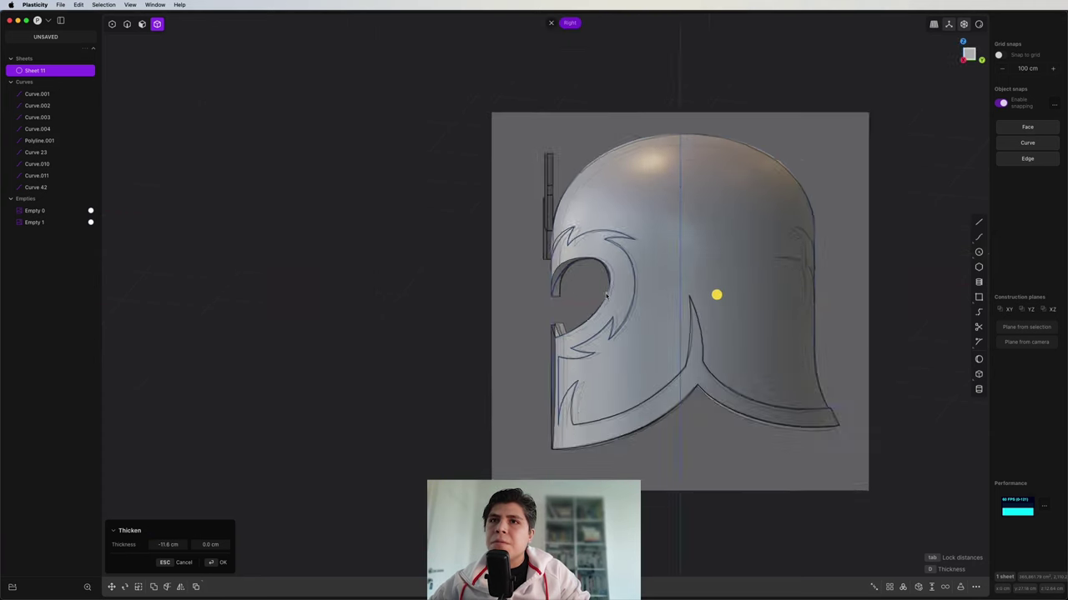
scroll(580, 279, "up", 5)
middle_click_drag(577, 295, 553, 280)
middle_click_drag(554, 279, 534, 292)
key("Return")
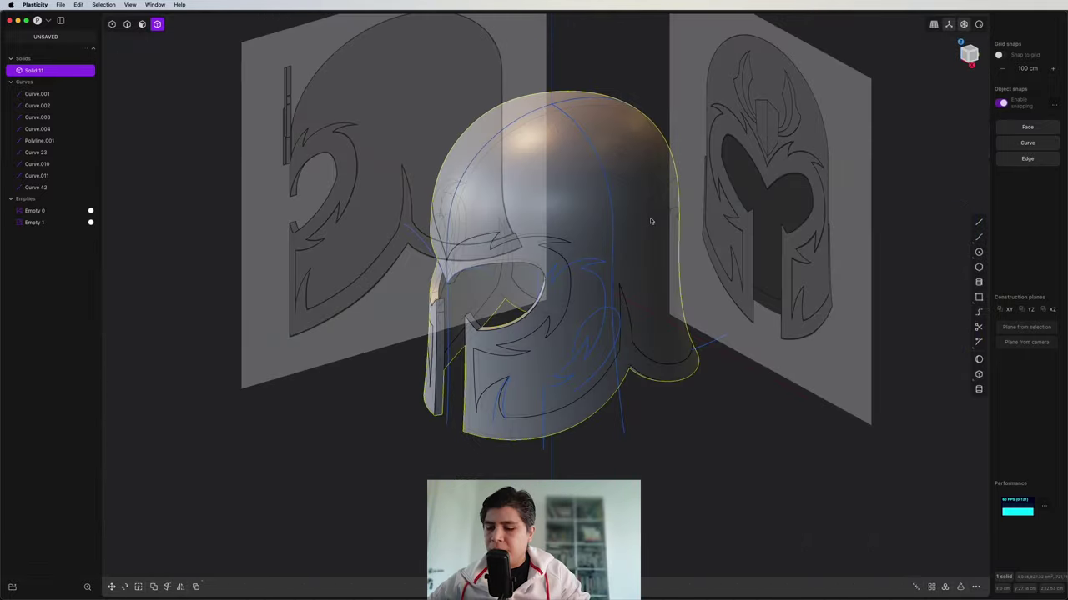
- Hide all the curves and both reference images, leaving only the helmet solid
key("shift+h")
middle_click_drag(651, 236, 627, 239)
middle_click_drag(627, 238, 664, 195, "shift")
scroll(629, 245, "up", 3)
middle_click_drag(765, 248, 642, 252)
middle_click_drag(400, 329, 767, 249, "shift")
scroll(737, 250, "up", 3)
- Thicken the two imprinted ornament faces around the eyes, cheeks and rim outward into a separate raised trim solid
key("3")
middle_click_drag(632, 316, 642, 328, "shift")
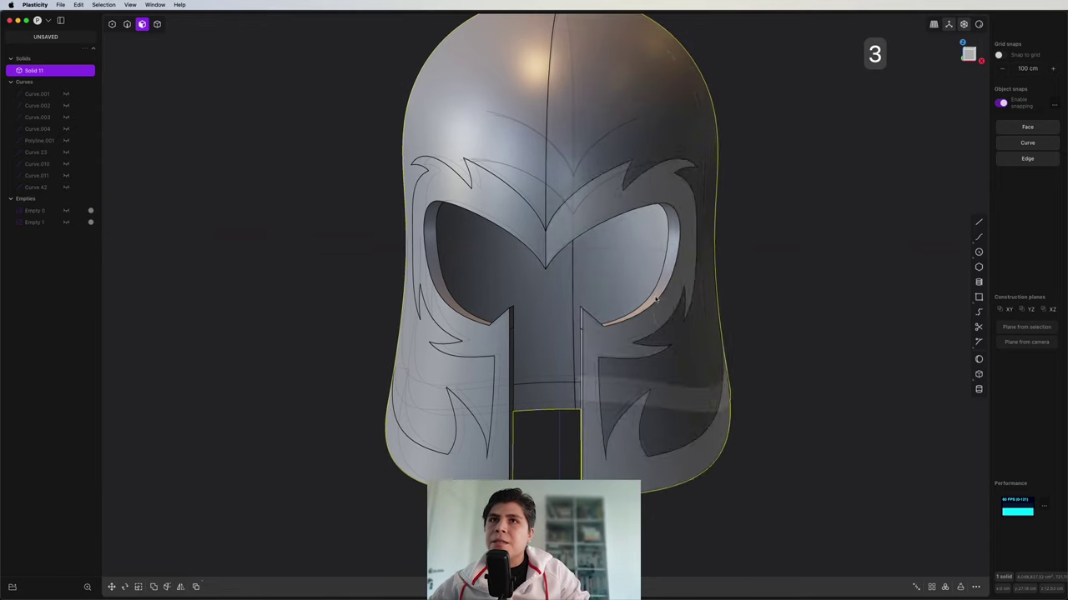
left_click(659, 188)
key("o")
left_click(523, 228)
middle_click_drag(724, 334, 407, 344)
middle_click_drag(709, 377, 733, 364, "shift")
type("ft")
key("Down")
key("Down")
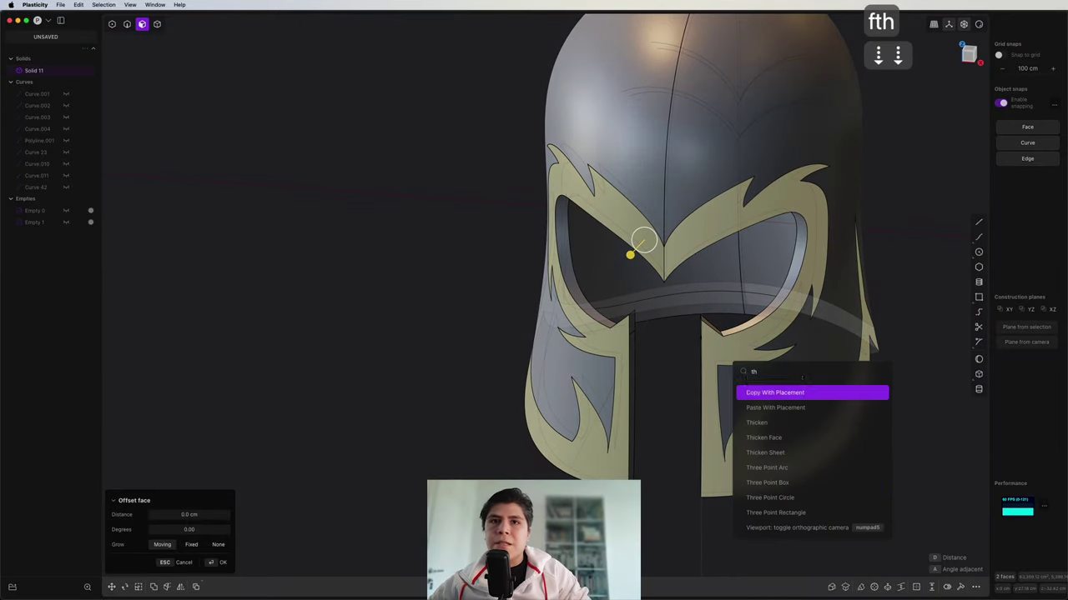
key("Down")
key("Return")
middle_click_drag(756, 323, 743, 259)
left_click_drag(765, 306, 768, 309)
- Delete the redundant topology from the helmet and trim solids
key("4")
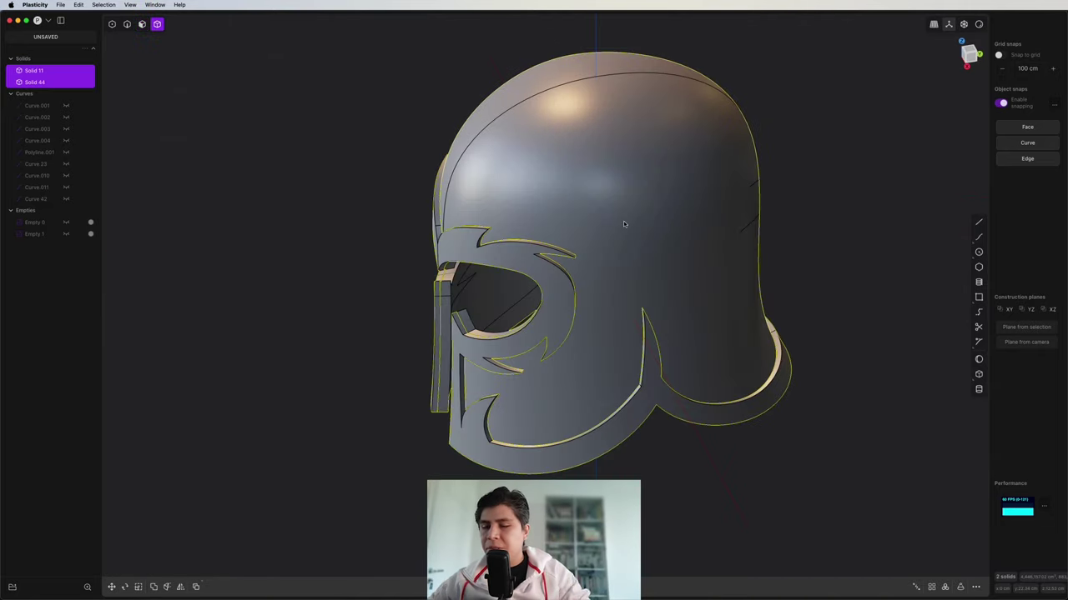
type("f")
type("red")
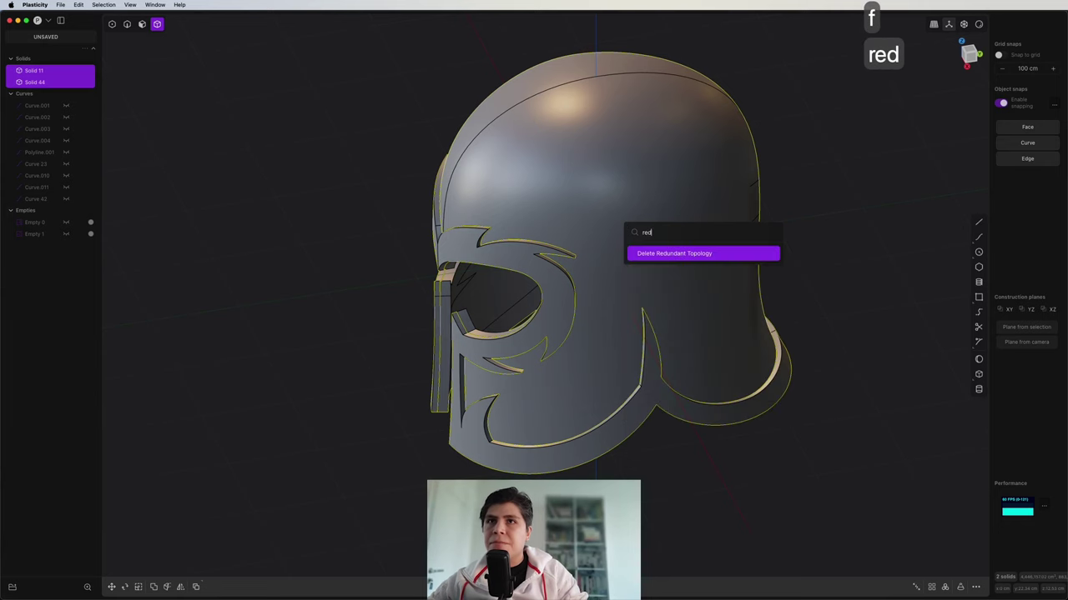
key("Return")
- Fillet the sharp lower inner corner of both eye openings by about 10.15 cm
middle_click_drag(663, 275, 799, 294)
scroll(598, 309, "up", 2)
scroll(597, 310, "up", 5)
middle_click_drag(655, 456, 714, 369, "shift")
scroll(650, 380, "up", 3)
scroll(608, 345, "up", 4)
left_click(612, 337)
key("f")
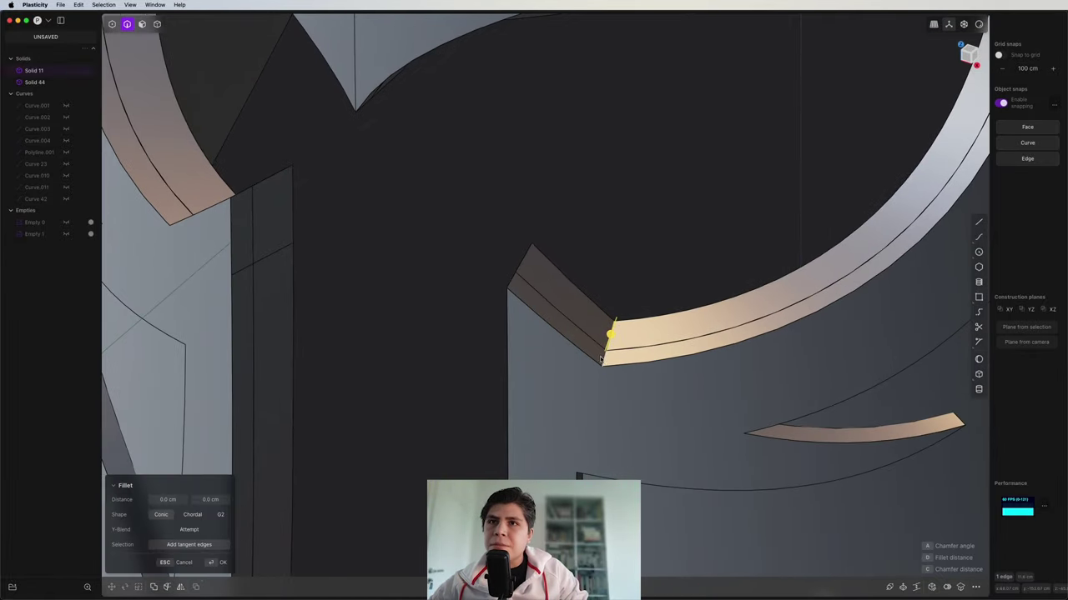
scroll(604, 365, "up", 3)
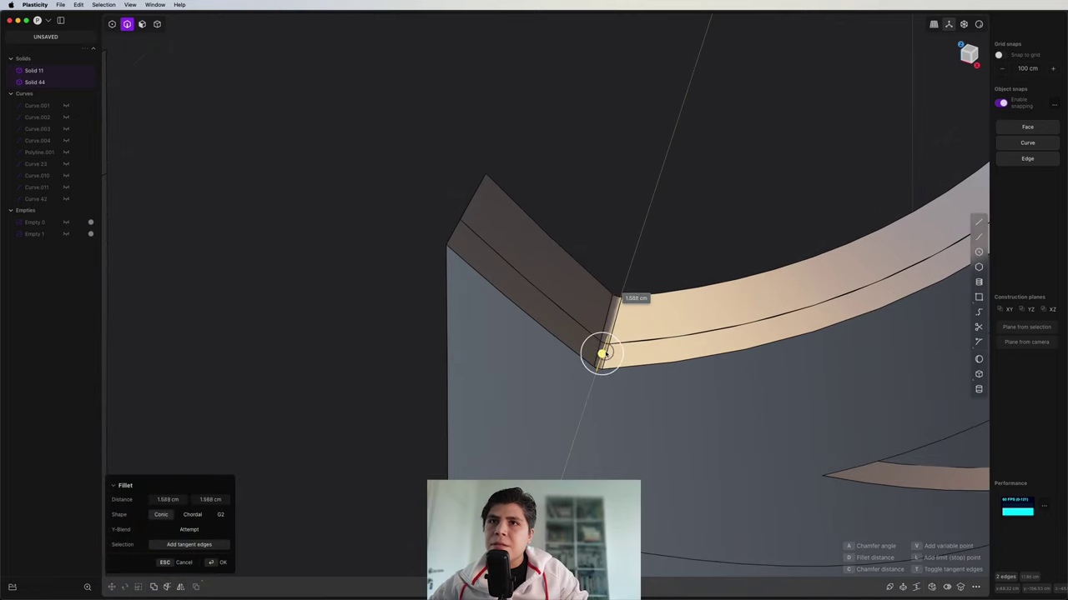
scroll(612, 306, "down", 1)
middle_click_drag(612, 306, 602, 255)
scroll(599, 292, "down", 4)
middle_click_drag(409, 293, 552, 308)
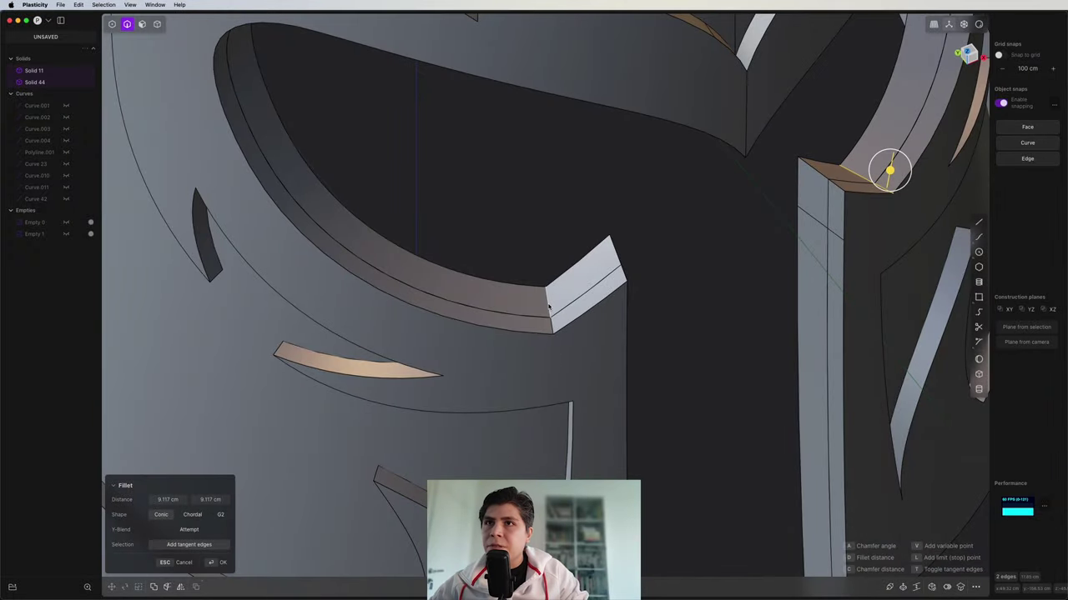
middle_click_drag(660, 365, 640, 322)
scroll(617, 310, "down", 4)
scroll(513, 308, "down", 5)
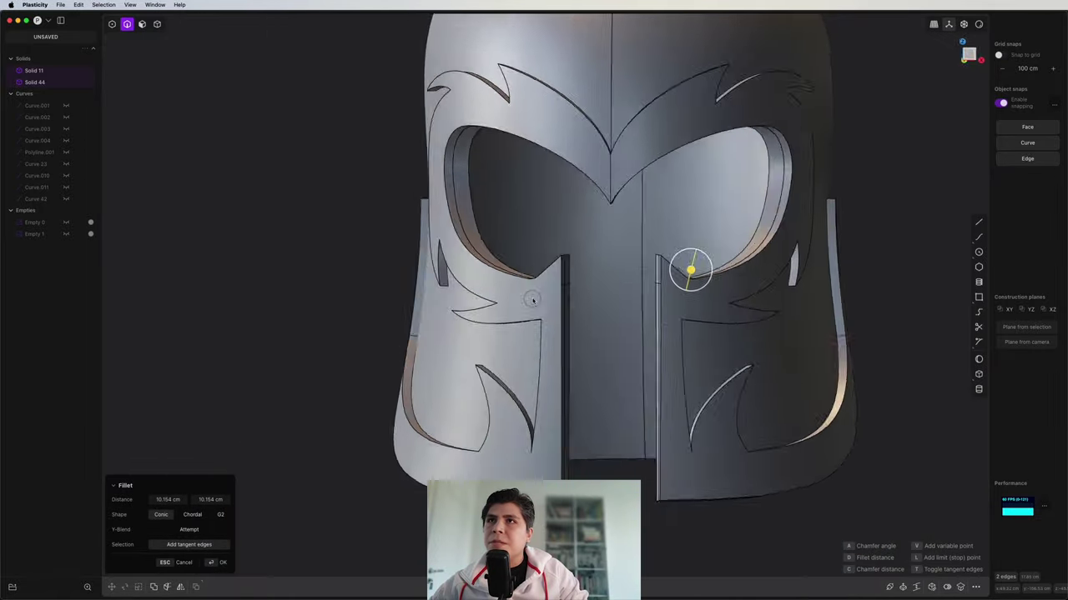
middle_click_drag(531, 300, 542, 358)
scroll(567, 366, "up", 10)
key("Return")
key("Escape")
- Fillet the pointed corner edges at the tops of both cheek guards beside the nose gap
left_click(581, 398)
key("b")
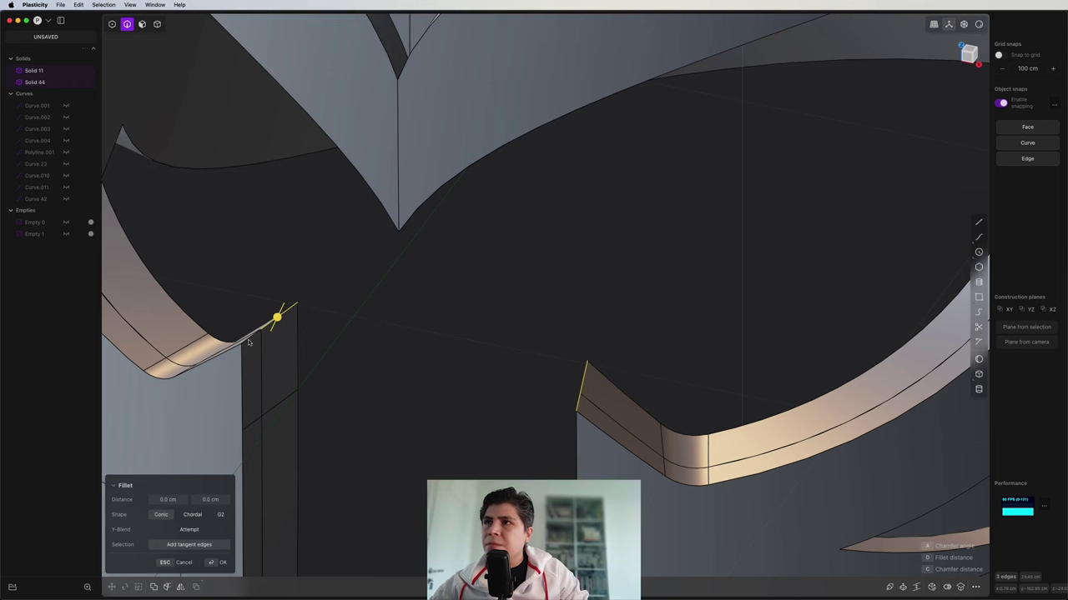
key("d")
left_click(392, 42)
scroll(338, 350, "down", 4)
middle_click_drag(338, 351, 501, 313, "shift")
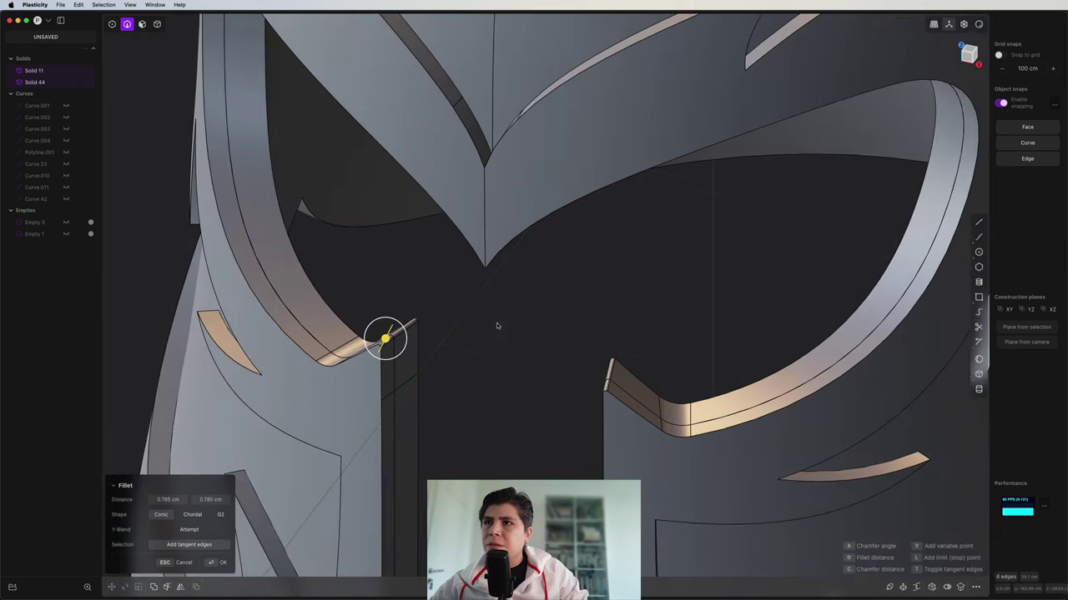
middle_click_drag(503, 352, 617, 397)
scroll(627, 195, "up", 5)
left_click(627, 195)
left_click_drag(628, 194, 628, 198)
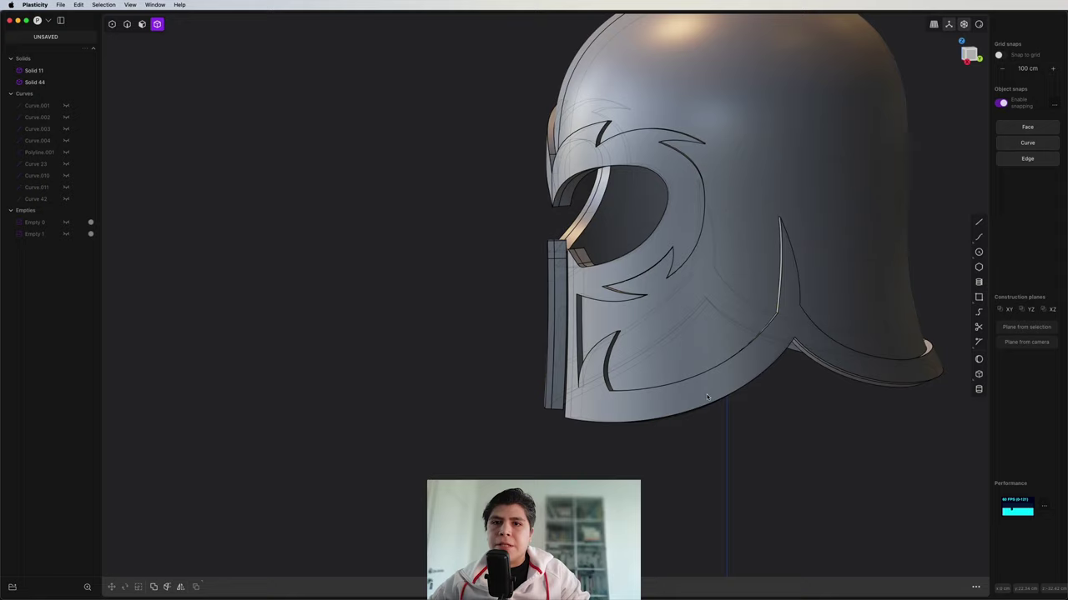
- Examine the raised trim from the side and front, down to the sharp notch tip on the cheek guard
scroll(529, 379, "down", 4)
middle_click_drag(529, 379, 775, 284)
scroll(674, 228, "up", 5)
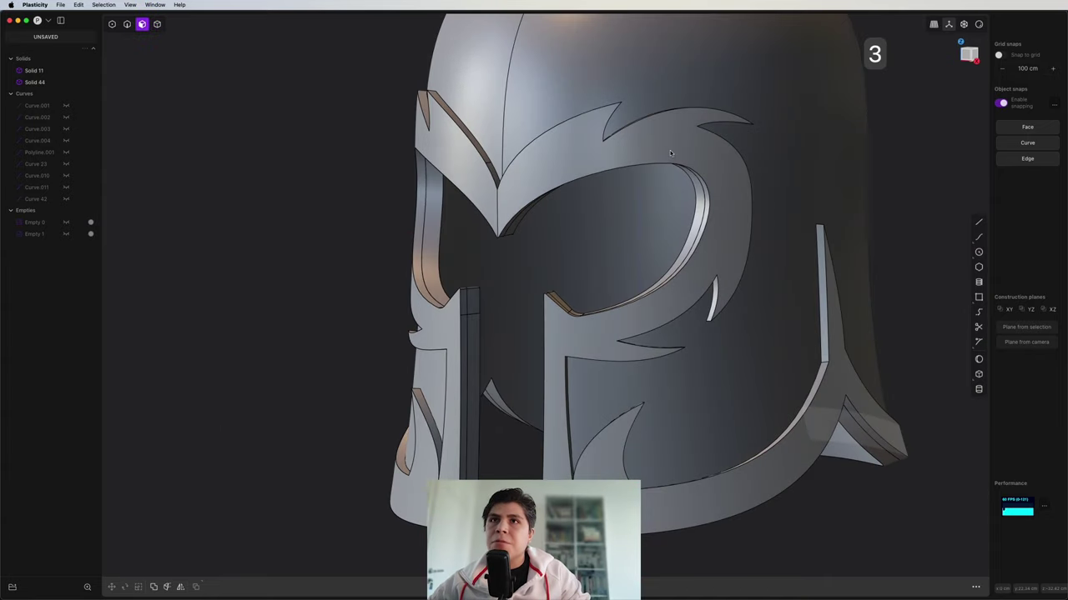
middle_click_drag(707, 327, 669, 334, "shift")
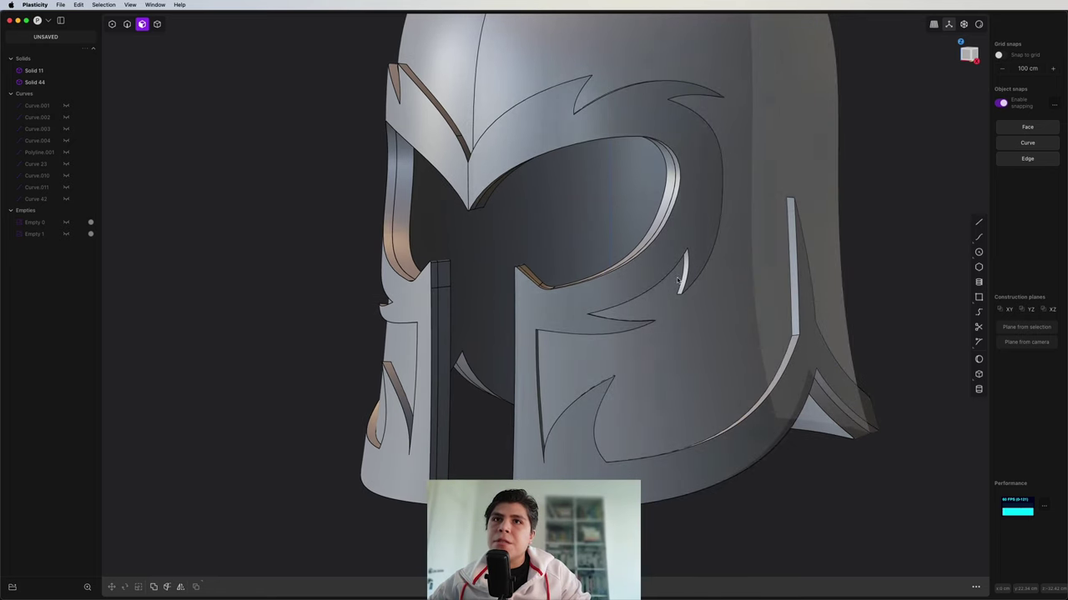
mouse_move(663, 263)
middle_mouse_down()
mouse_move(643, 278)
mouse_move(648, 251)
middle_mouse_up()
middle_click_drag(555, 325, 615, 224, "shift")
scroll(613, 238, "up", 4)
middle_click_drag(598, 314, 632, 352)
middle_click_drag(585, 407, 650, 236, "shift")
scroll(659, 227, "up", 5)
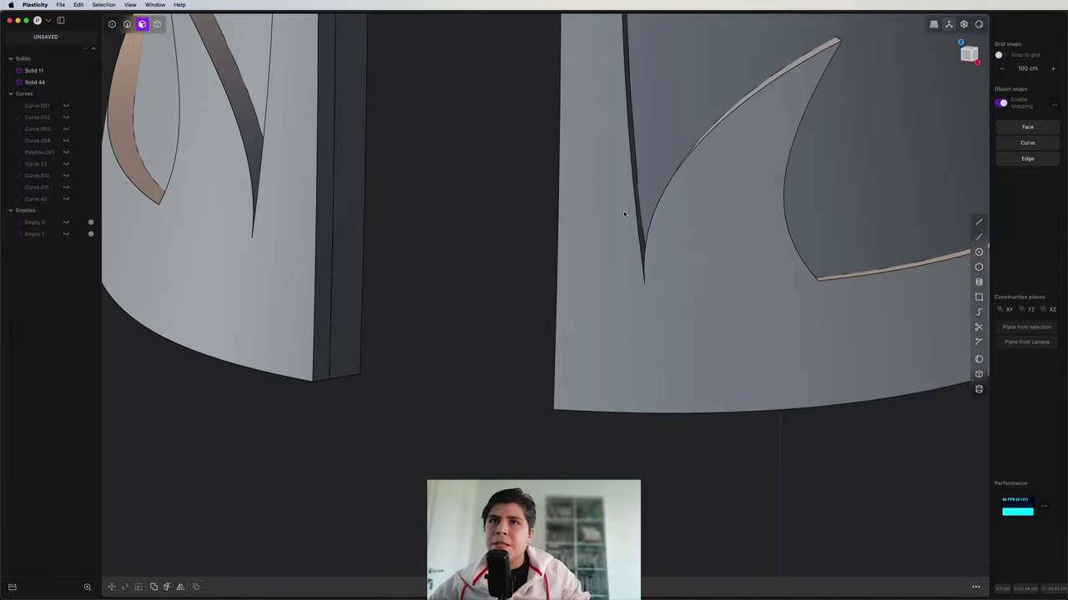
scroll(609, 239, "up", 8)
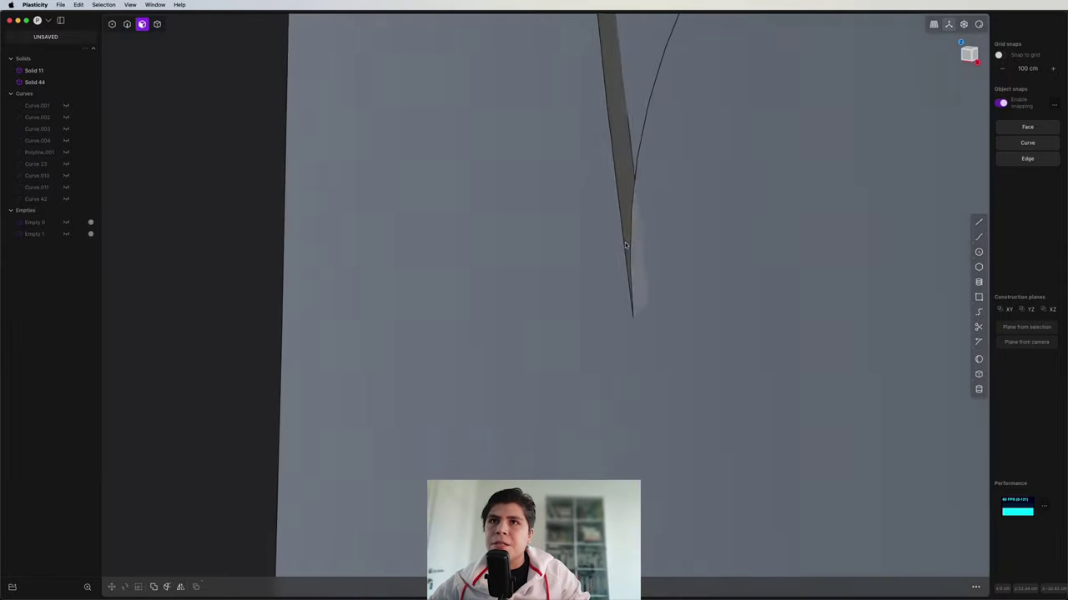
middle_click_drag(624, 245, 618, 310)
scroll(610, 234, "down", 4)
key("2")
left_click(619, 292)
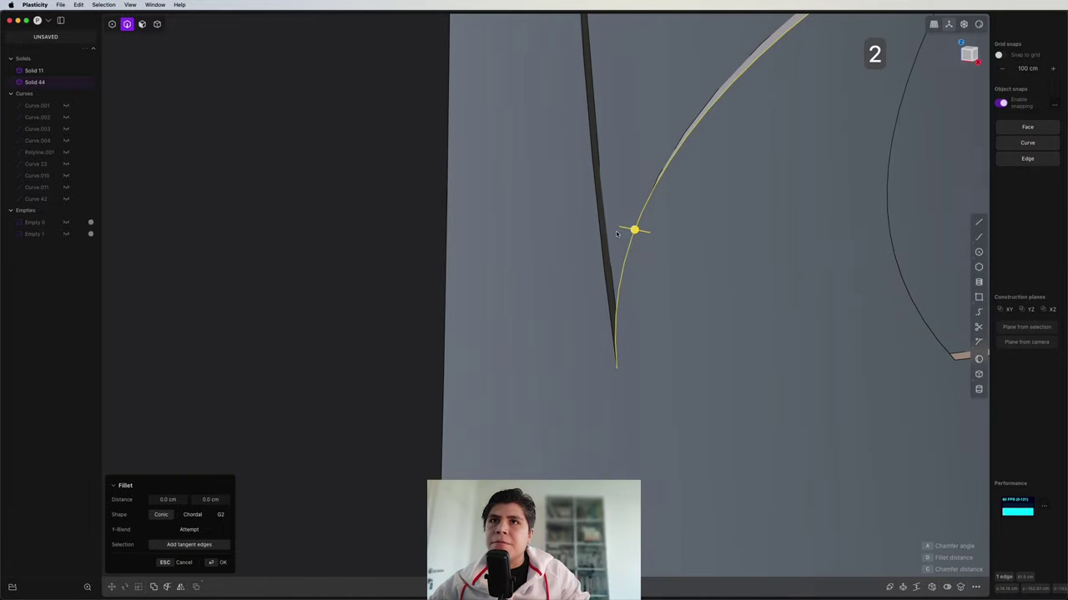
middle_click_drag(605, 229, 612, 214)
mouse_move(612, 213)
left_mouse_down()
mouse_move(611, 234)
mouse_move(613, 214)
left_mouse_up()
key("Escape")
- Fillet the sharp lower notch tip of the trim on both cheek guards by about 0.86 cm
middle_click_drag(614, 216, 751, 218)
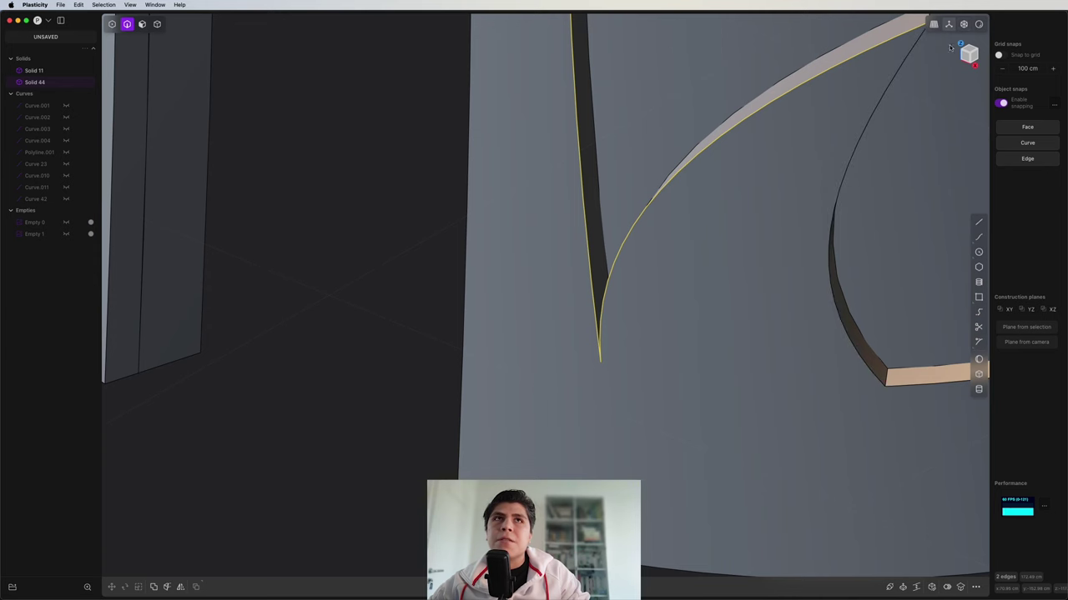
middle_click_drag(709, 287, 790, 347)
left_click(611, 350)
key("b")
scroll(617, 361, "up", 5)
middle_click_drag(796, 389, 508, 364)
left_click(771, 363)
scroll(801, 349, "down", 4)
scroll(509, 365, "up", 8)
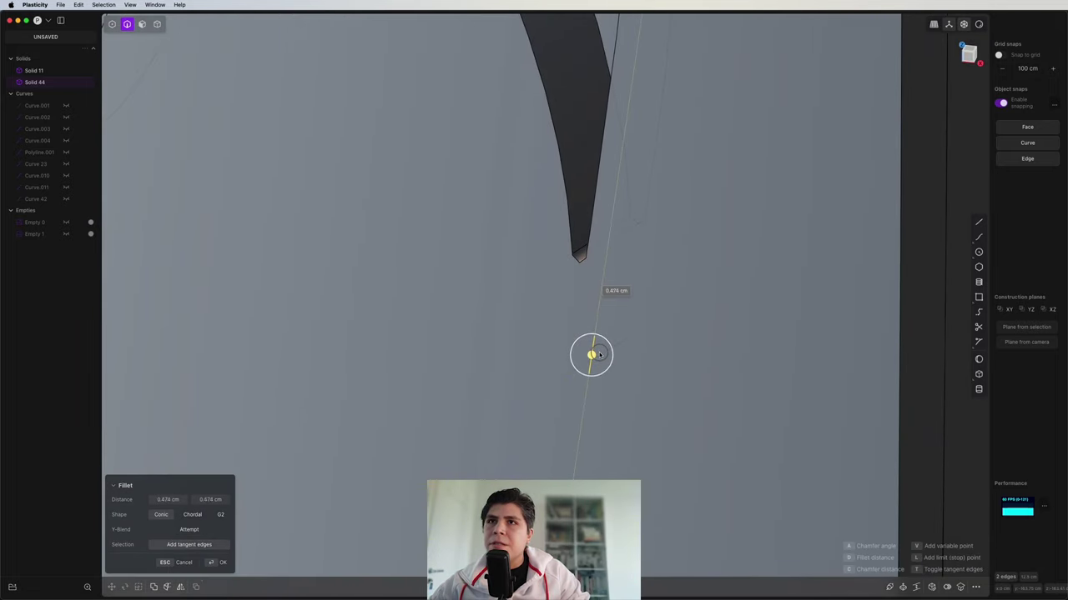
left_click_drag(599, 357, 601, 365)
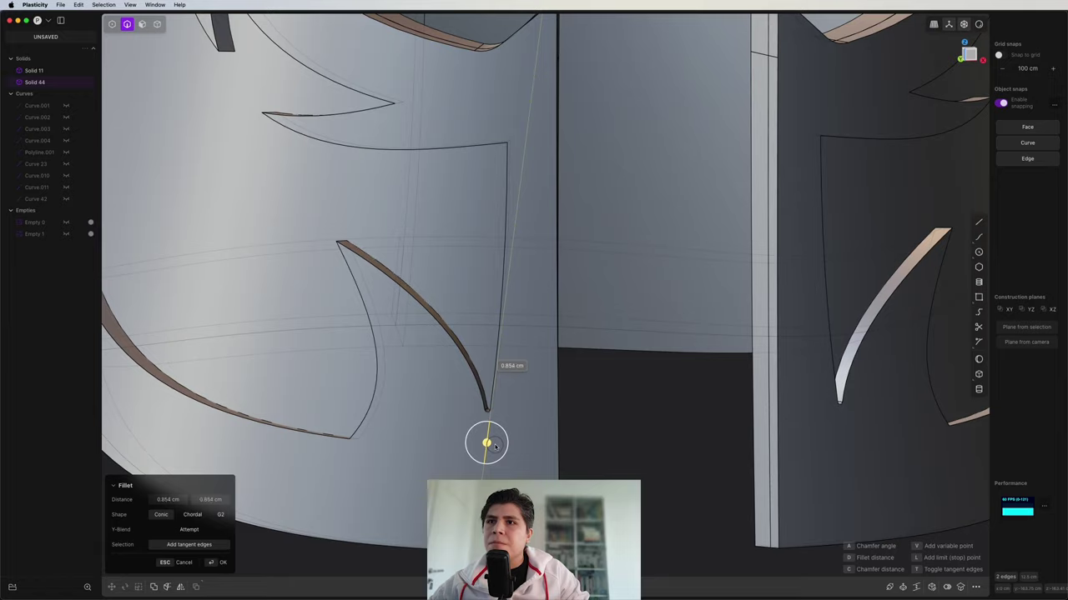
middle_click_drag(496, 448, 625, 363)
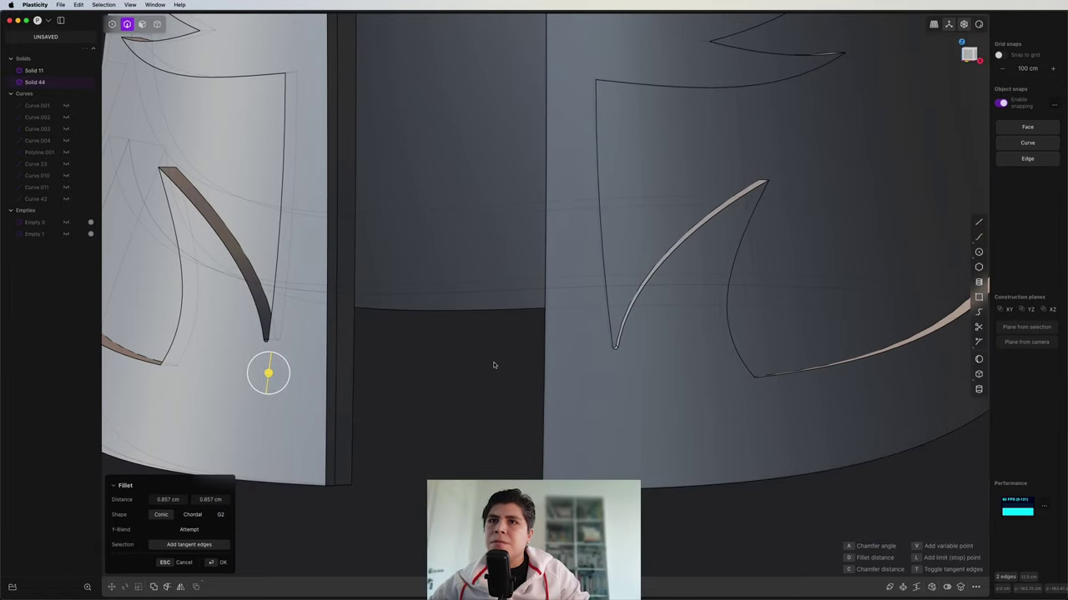
key("Return")
- Select the outer faces of both trim halves and convert the selection to their boundary edges
scroll(484, 342, "down", 6)
middle_click_drag(482, 339, 522, 375, "shift")
left_click(513, 405)
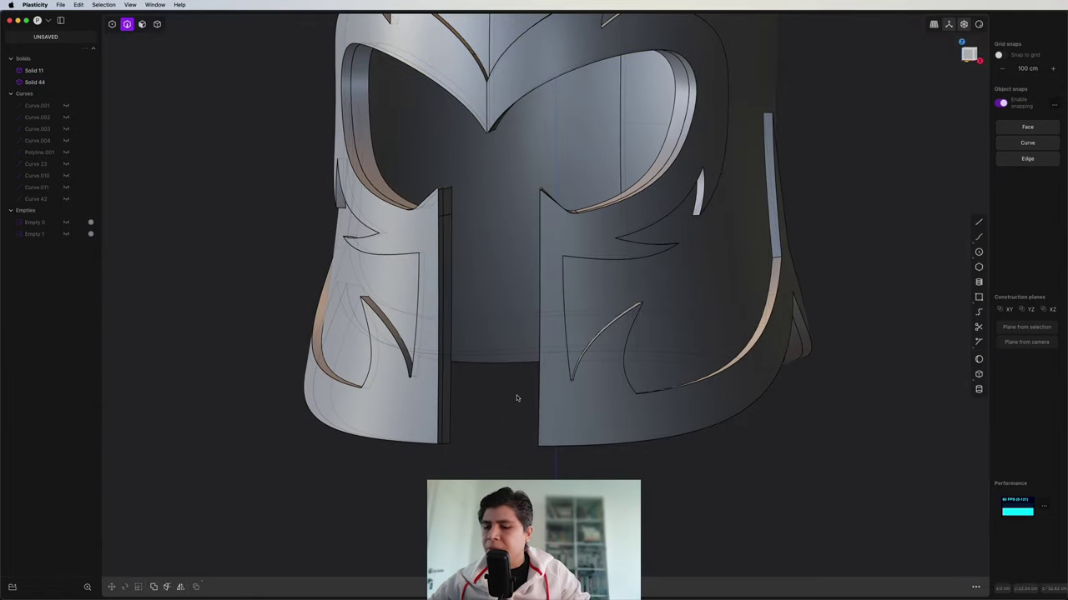
key("3")
left_click(568, 409)
left_click(429, 260, "shift")
middle_click_drag(430, 246, 467, 350)
scroll(498, 312, "down", 3)
scroll(584, 376, "up", 5)
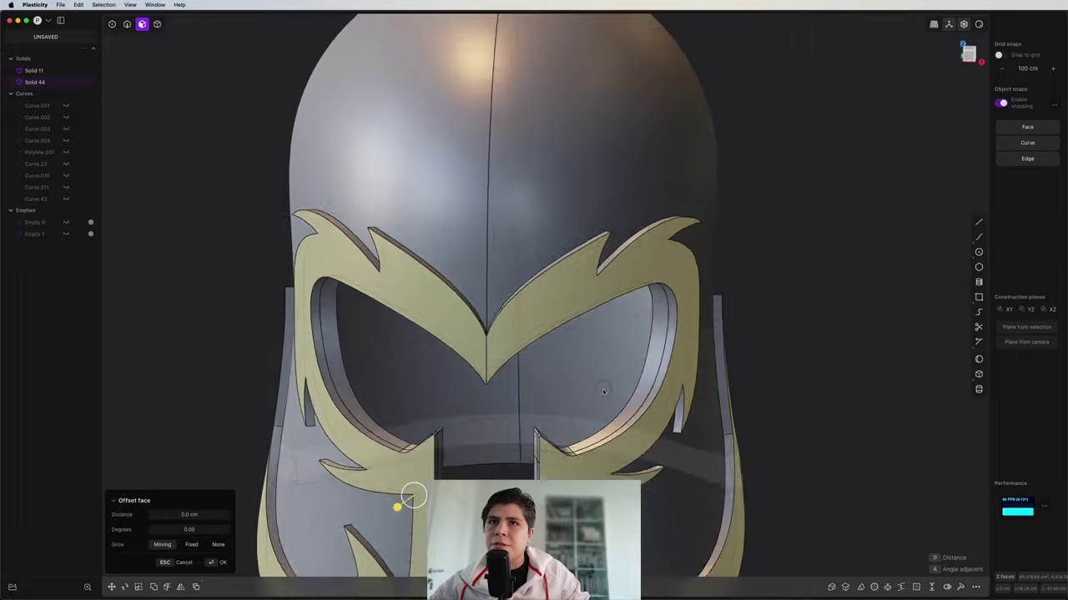
middle_click_drag(603, 393, 668, 272)
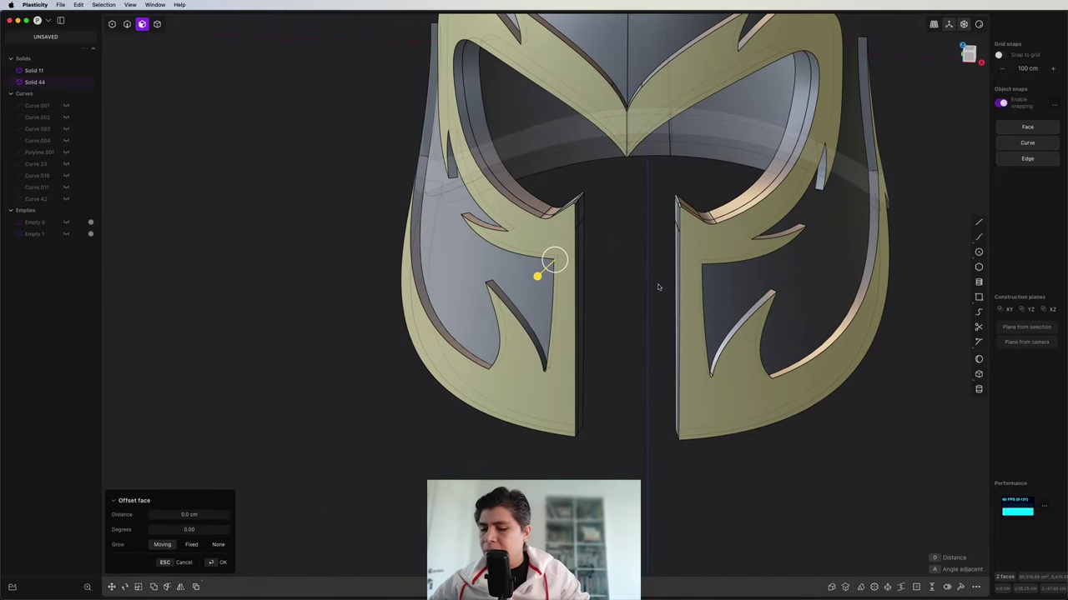
key("ctrl+2")
- Fillet all the selected outer edges of the raised trim by about 1.83 cm
scroll(609, 277, "up", 3)
middle_click_drag(494, 203, 692, 337, "shift")
scroll(508, 231, "up", 2)
left_click_drag(508, 231, 509, 230)
middle_click_drag(564, 224, 477, 290, "shift")
scroll(582, 130, "down", 3)
scroll(480, 229, "up", 5)
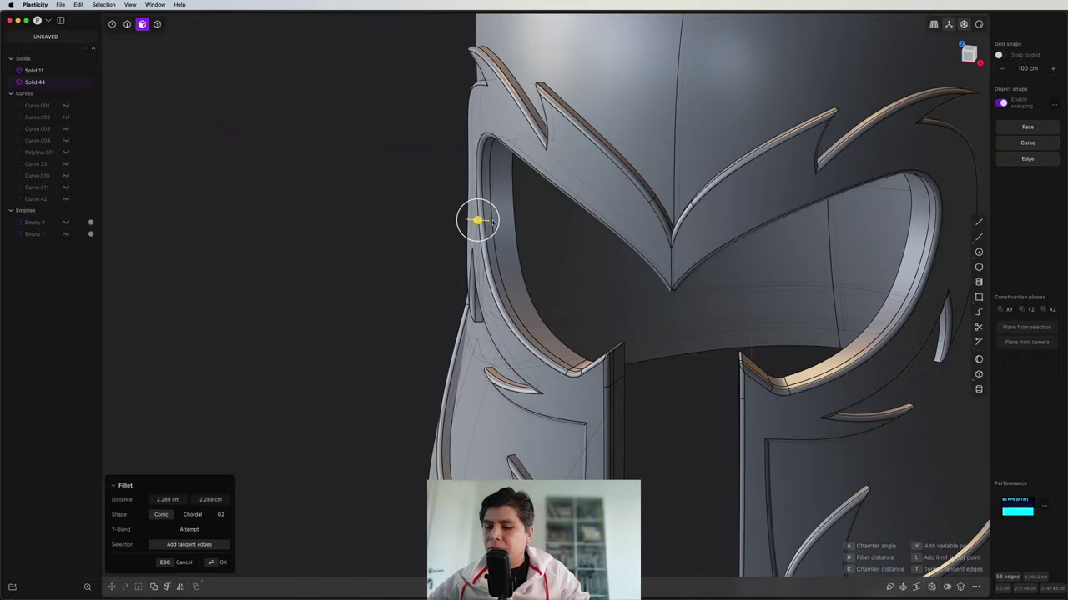
key("shift+super+e")
scroll(528, 208, "down", 5)
middle_click_drag(556, 210, 440, 234)
key("shift+super+e")
scroll(444, 280, "up", 8)
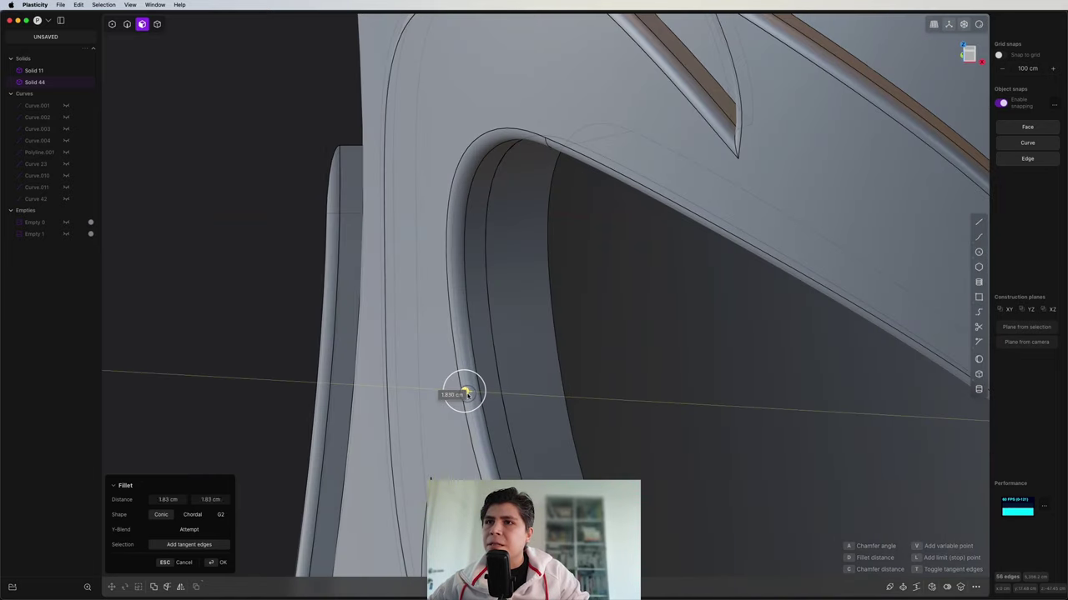
scroll(467, 395, "down", 8)
key("shift+super+e")
middle_click_drag(625, 292, 462, 291)
key("shift+super+e")
key("Return")
- Unhide the construction curves and the two reference images
middle_click_drag(705, 335, 563, 319)
scroll(636, 349, "down", 3)
mouse_move(838, 157)
middle_mouse_down()
mouse_move(878, 185)
mouse_move(834, 195)
mouse_move(872, 157)
mouse_move(856, 165)
middle_mouse_up()
left_click(878, 186)
key("alt+h")
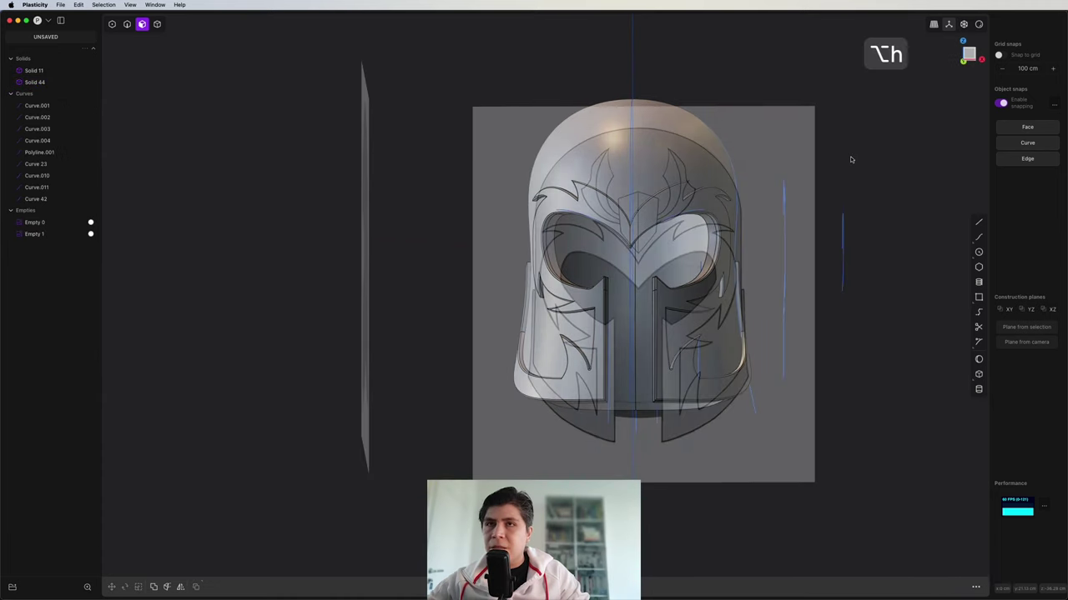
middle_click_drag(792, 205, 725, 241)
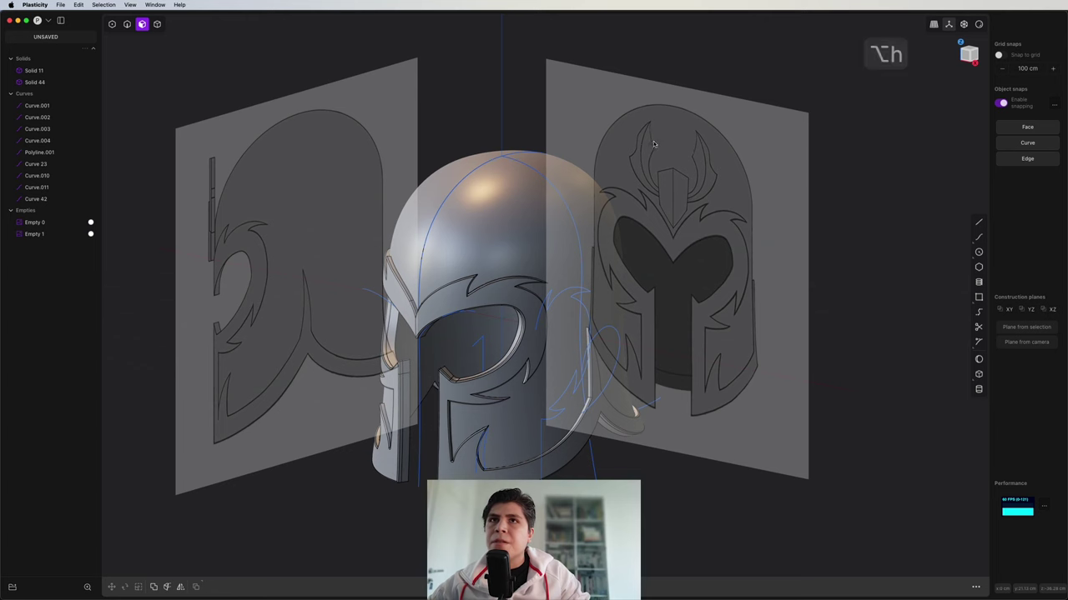
middle_click_drag(699, 170, 713, 201)
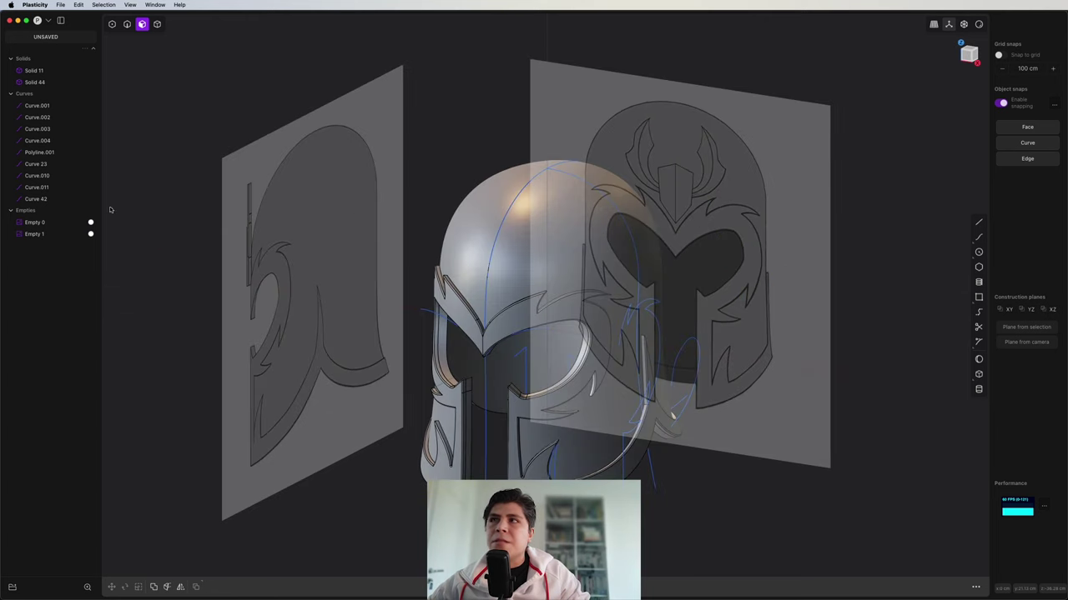
- Delete all the construction curves and switch to the front view of the forehead crest
left_click(45, 199, "shift")
key("x")
key("KP_1")
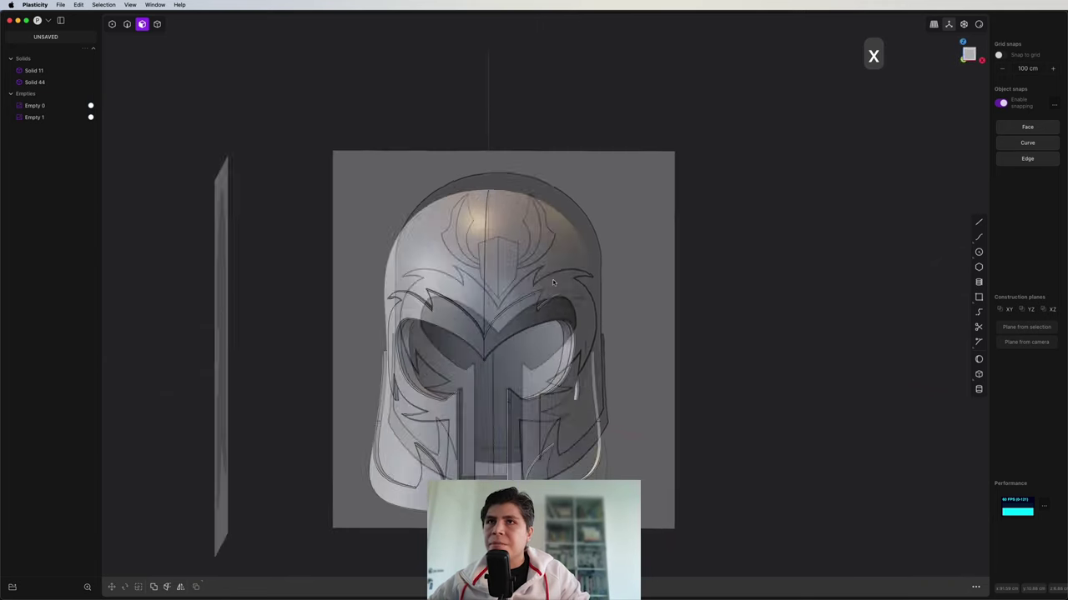
scroll(507, 267, "up", 5)
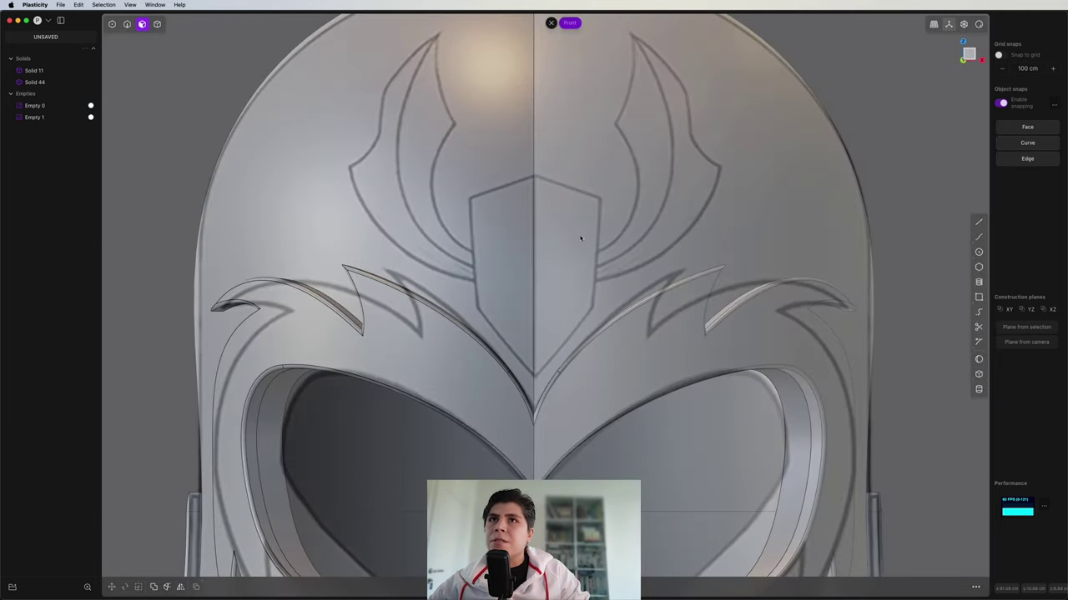
- Trace the right half of the forehead shield with a polyline from the centre line's upper point to its lower tip
scroll(542, 254, "down", 3)
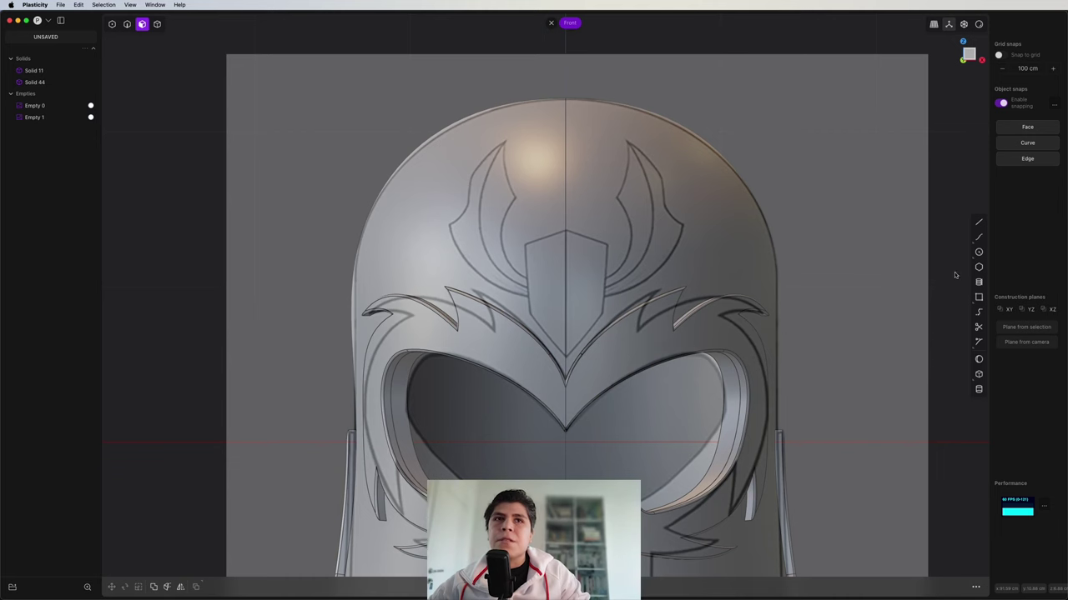
key("shift+a")
scroll(586, 245, "up", 9)
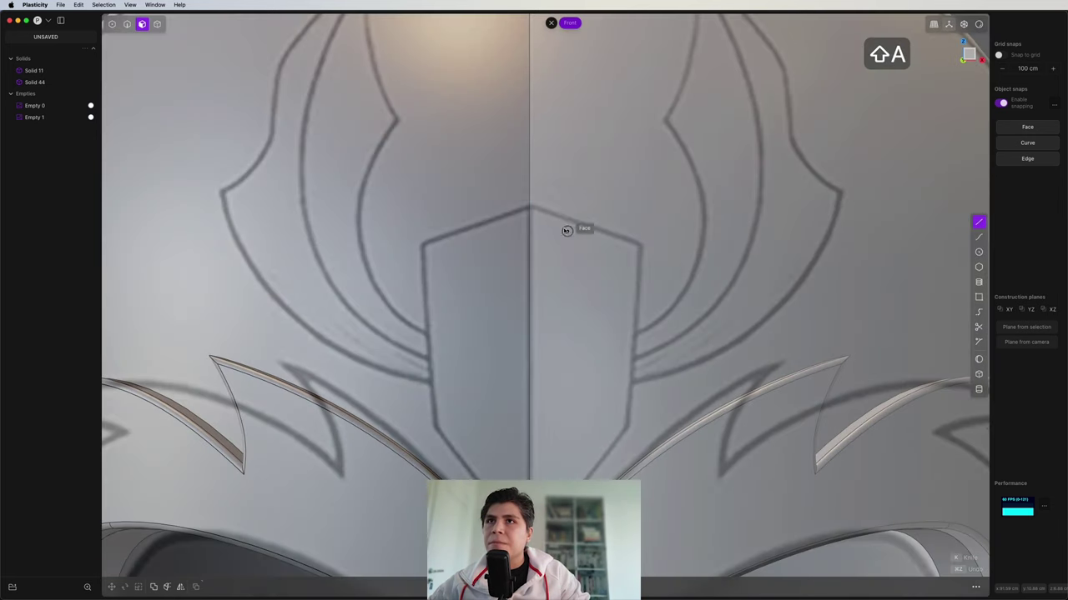
left_click(529, 205)
left_click(640, 245)
scroll(658, 208, "down", 5)
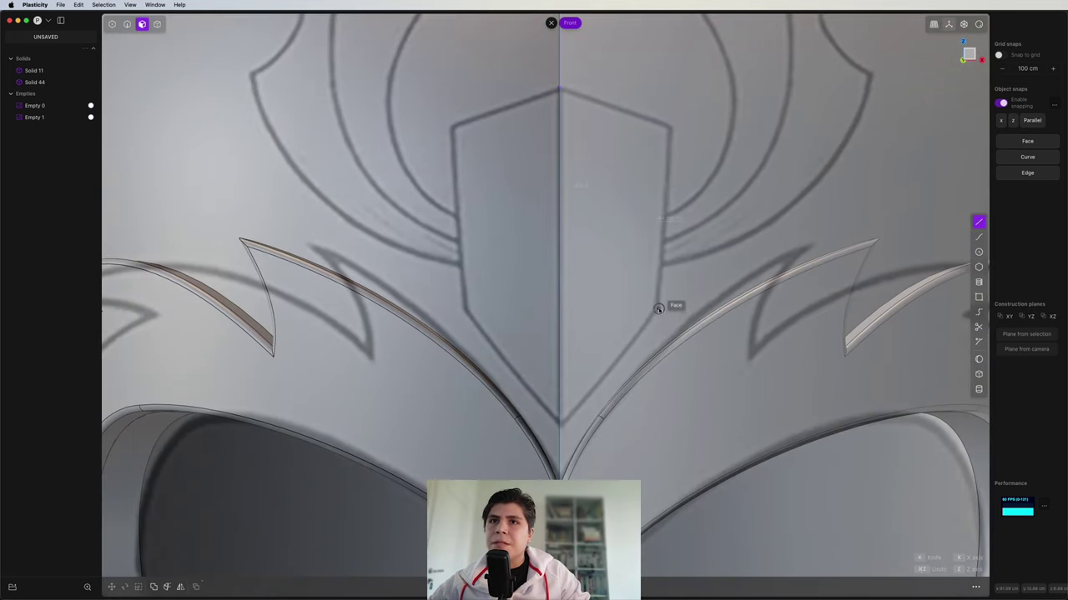
left_click(559, 424)
key("Return")
- Mirror the half-shield polyline across the helmet's centre plane to complete the shield outline
scroll(607, 256, "down", 5)
key("alt+x")
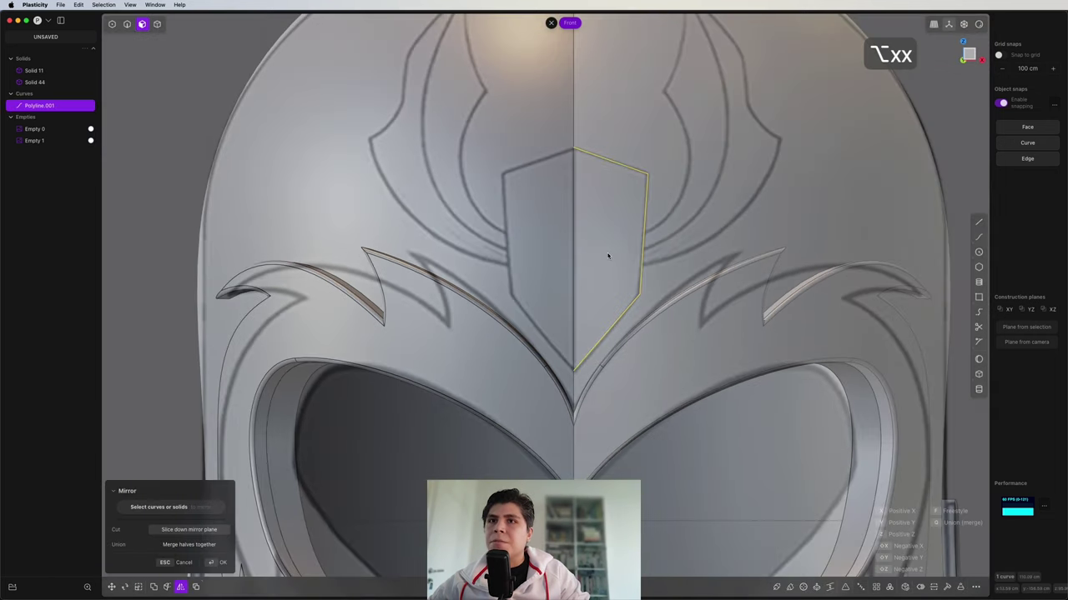
left_click(608, 257)
scroll(611, 247, "down", 4)
- Select both halves of the shield outline and move them forward, clear of the helmet's surface
key("2")
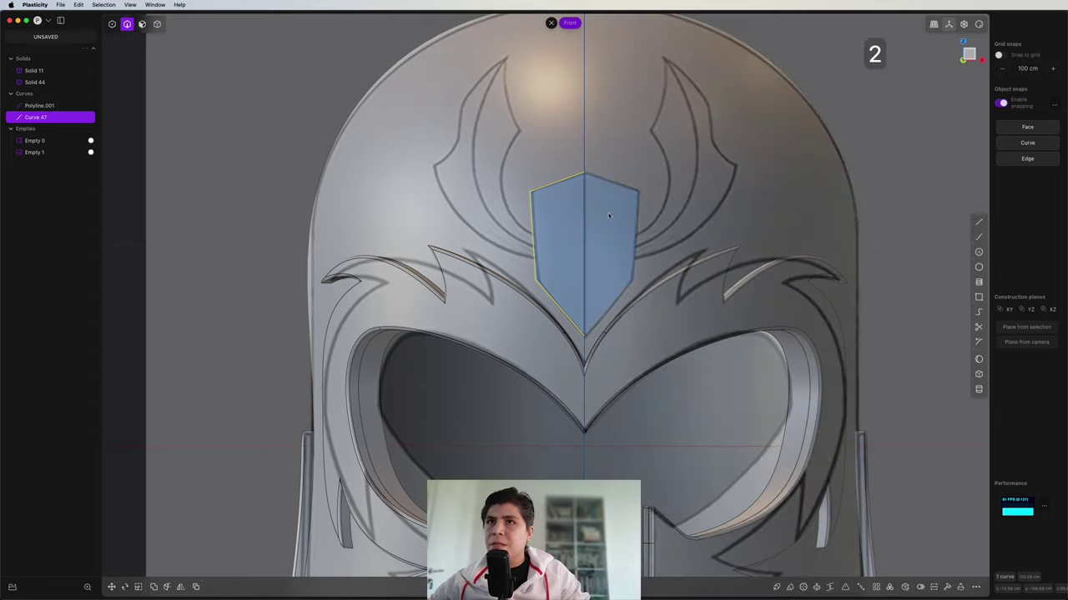
middle_click_drag(609, 206, 612, 235)
key("g")
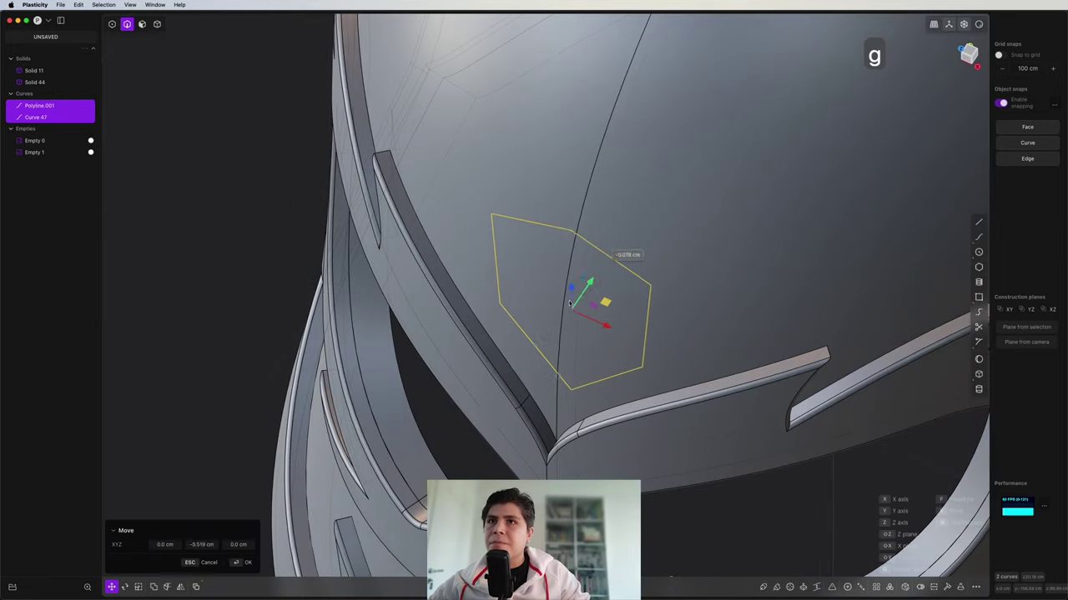
left_click_drag(557, 318, 502, 372)
right_click(503, 372)
- Extrude both regions of the shield outline by about 10.35 cm toward the helmet
middle_click_drag(531, 368, 581, 234, "shift")
key("3")
left_click(563, 287)
left_click_drag(669, 210, 640, 227)
middle_click_drag(641, 227, 911, 69)
left_click(972, 56)
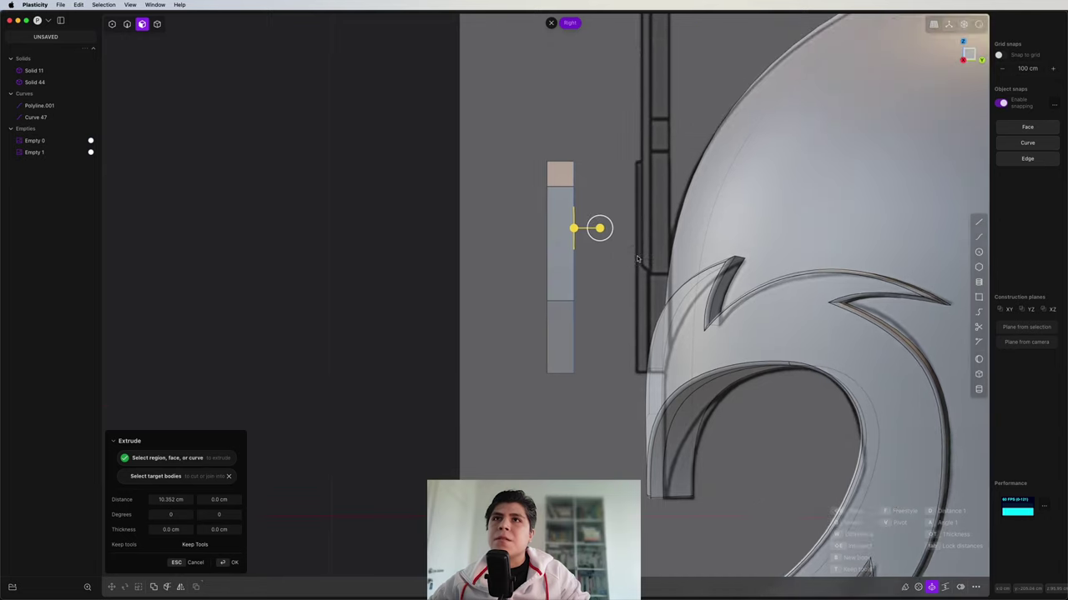
key("Return")
- Trace the right horn's outer edge from its tip to the outer side point and adjust the curve's control point
middle_click_drag(604, 228, 776, 218)
left_click(967, 55)
scroll(659, 268, "up", 5)
middle_click_drag(677, 265, 670, 191, "shift")
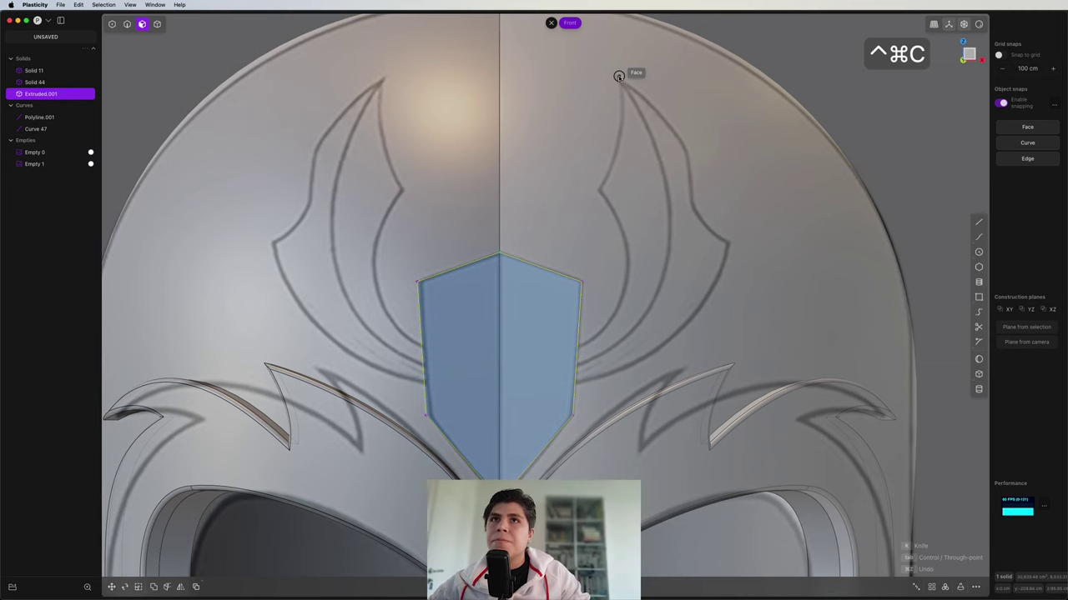
scroll(669, 107, "up", 3)
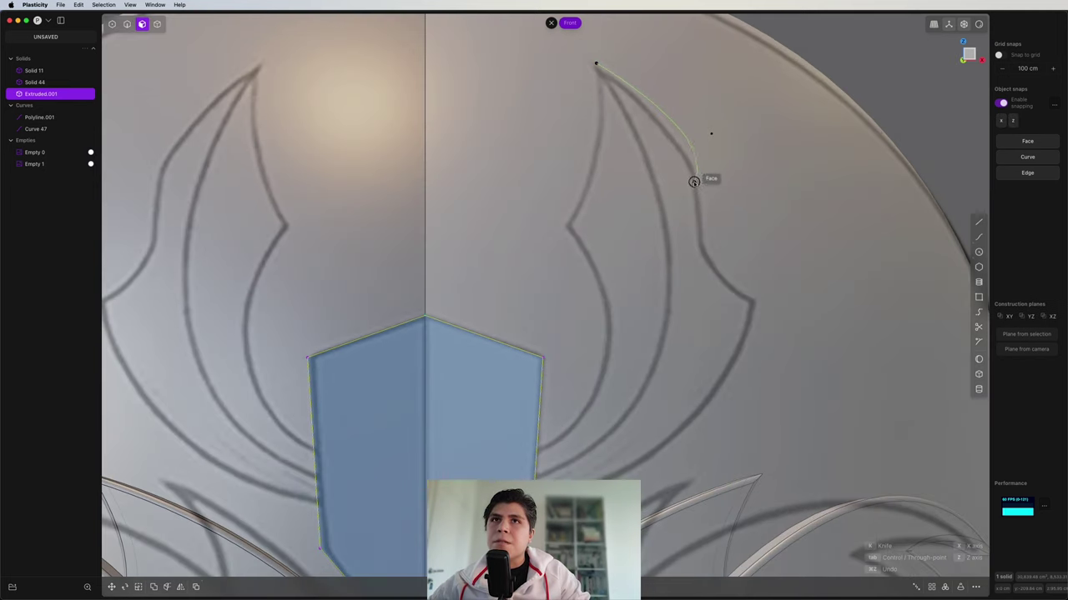
left_click(750, 299)
right_click(749, 298)
key("1")
left_click(711, 133)
key("g")
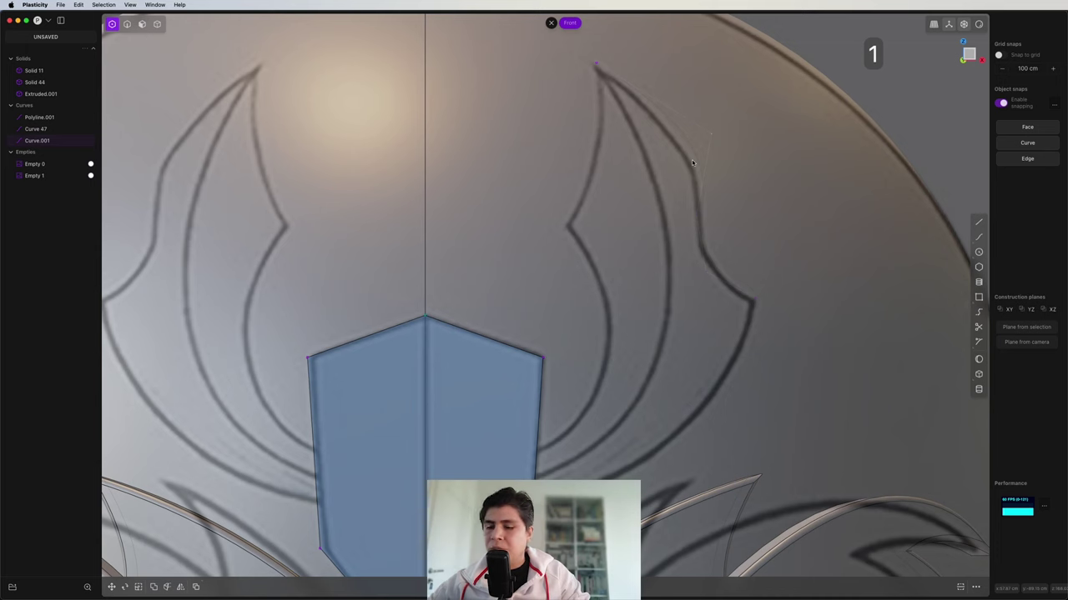
key("g")
- Trace the right horn's inner edge with two curves, from the tip to the inner notch and on to the shield's centre line
key("ctrl+super+c")
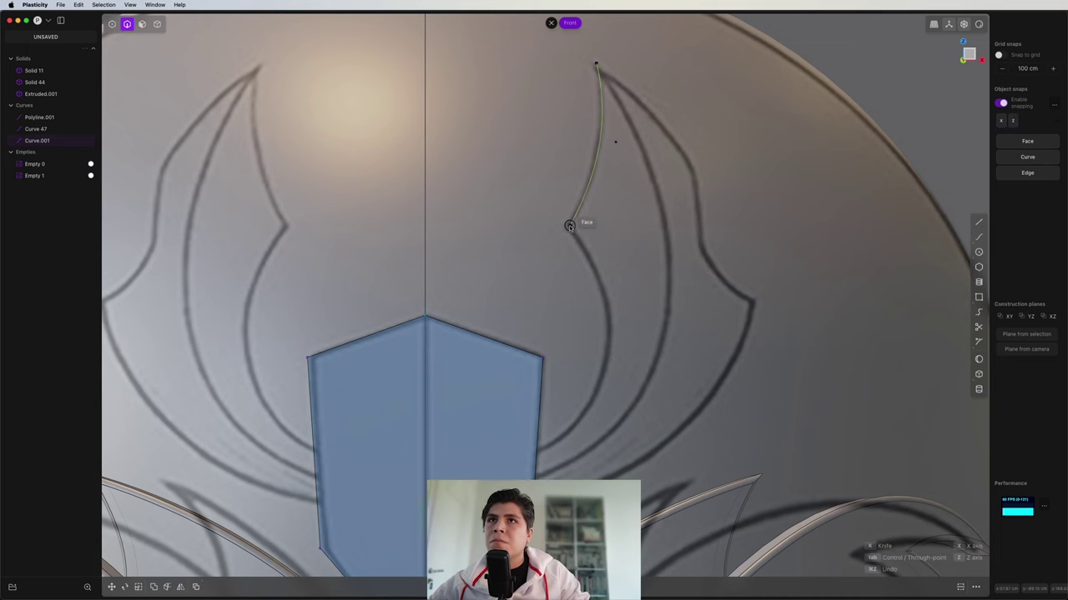
left_click(569, 227)
right_click(569, 226)
key("ctrl+super+c")
middle_click_drag(627, 292, 643, 196, "shift")
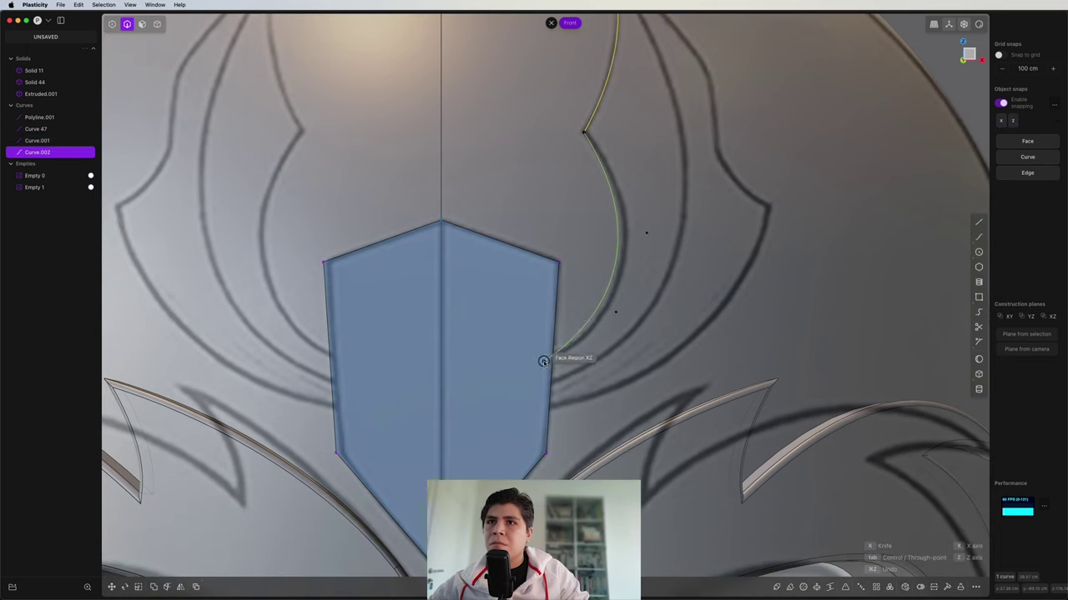
left_click(441, 367)
- Trace the horn's lower outer edge from the side point to the shield's centre line and adjust its control points to the reference
left_click(739, 166)
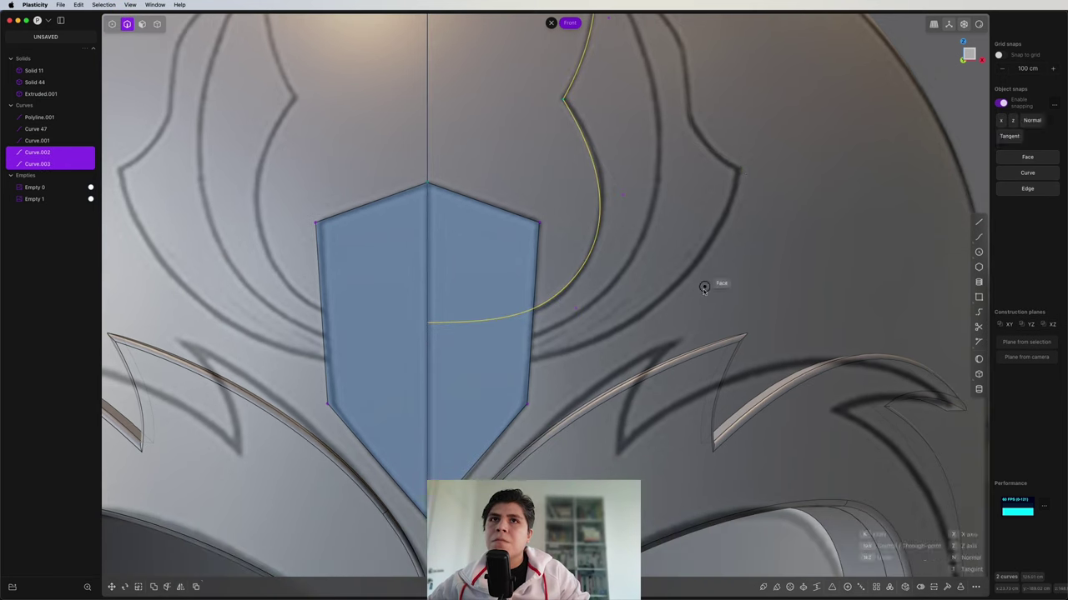
left_click(701, 294)
left_click(571, 364)
left_click(428, 365)
right_click(428, 365)
key("1")
left_click_drag(472, 351, 419, 375)
key("g")
left_click_drag(491, 365, 451, 164)
- Select the horn curves in an angled view and move them forward, clear of the helmet
key("2")
middle_click_drag(580, 140, 700, 280)
key("g")
right_click(532, 267)
- Select the horn's edge curves and join them into one curve
key("2")
left_click(516, 288, "shift")
left_click(521, 324, "shift")
key("j")
- Isolate the horn curve, bridge its open end with a straight line, and join both into a closed profile
middle_click_drag(521, 324, 555, 300)
scroll(567, 325, "up", 5)
key("shift+h")
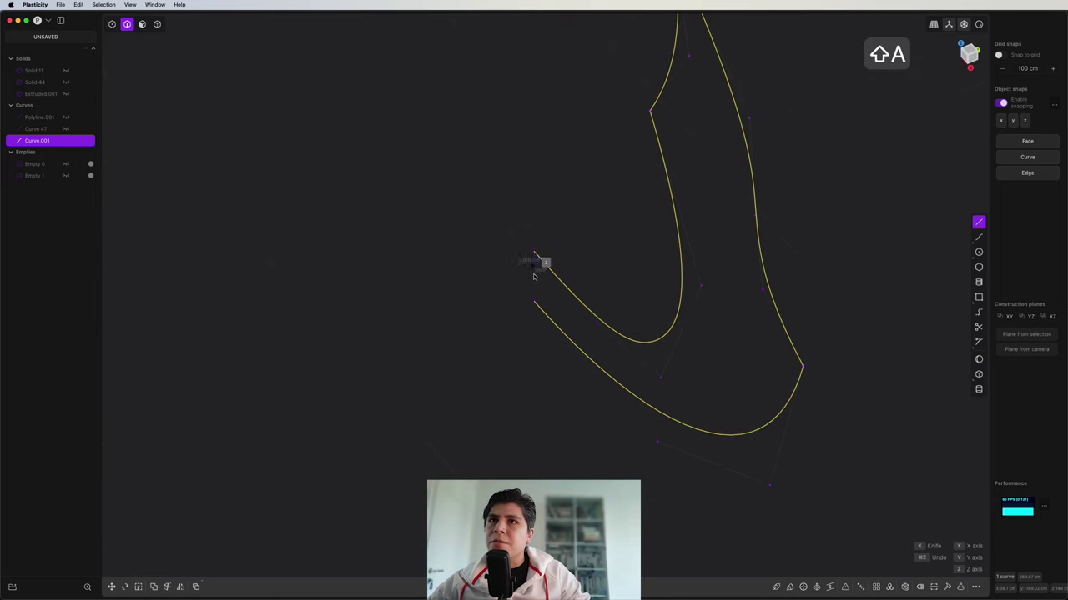
left_click(534, 302)
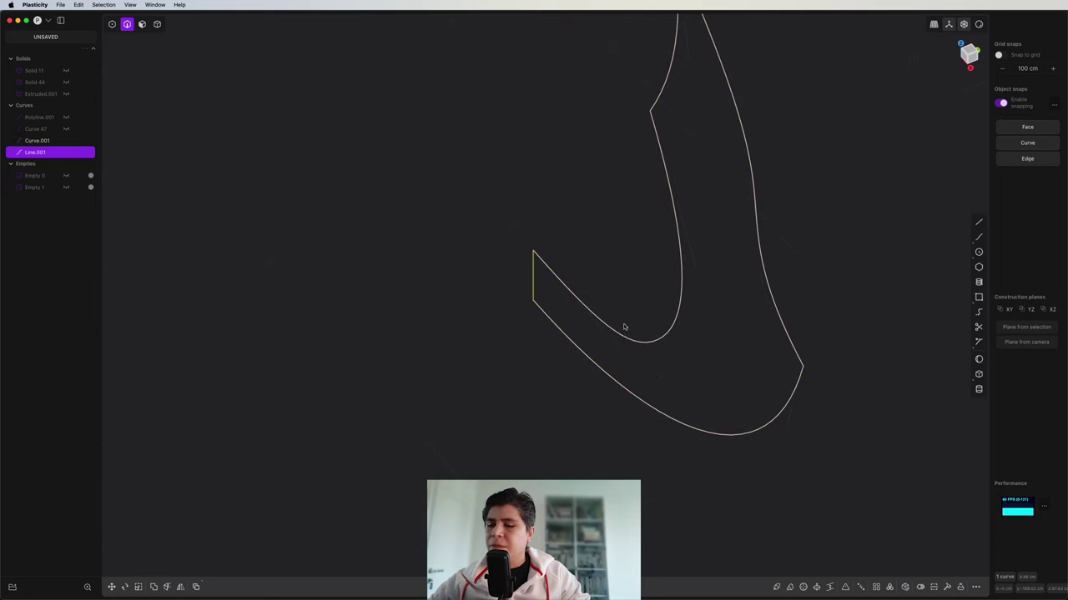
key("2")
left_click_drag(918, 172, 474, 417)
key("j")
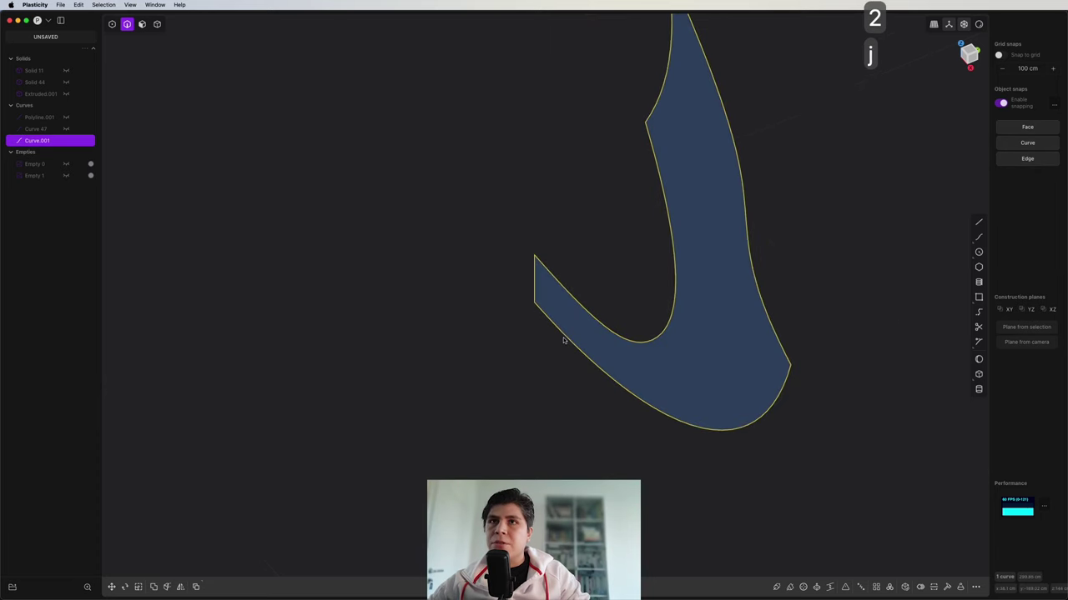
- Extrude the closed horn profile into a solid and delete the shield and horn outline curves
scroll(563, 340, "down", 5)
key("3")
left_click(628, 327)
left_click_drag(581, 344, 574, 347)
left_click_drag(574, 346, 566, 351)
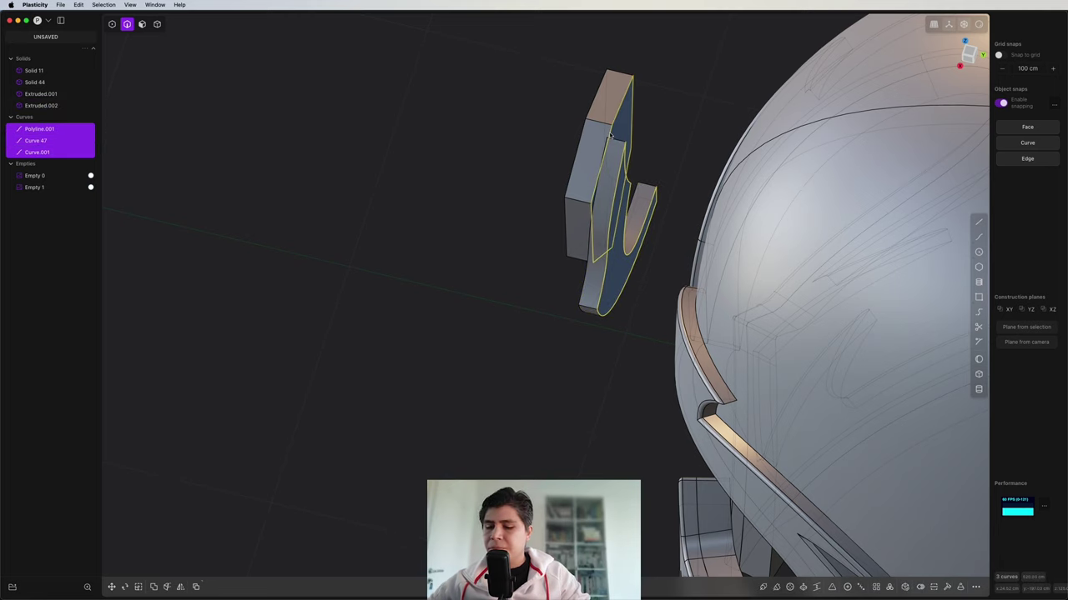
key("x")
- Move the horn solid forward so that it meets the back of the shield
mouse_move(610, 134)
middle_mouse_down()
mouse_move(682, 119)
mouse_move(461, 167)
middle_mouse_up()
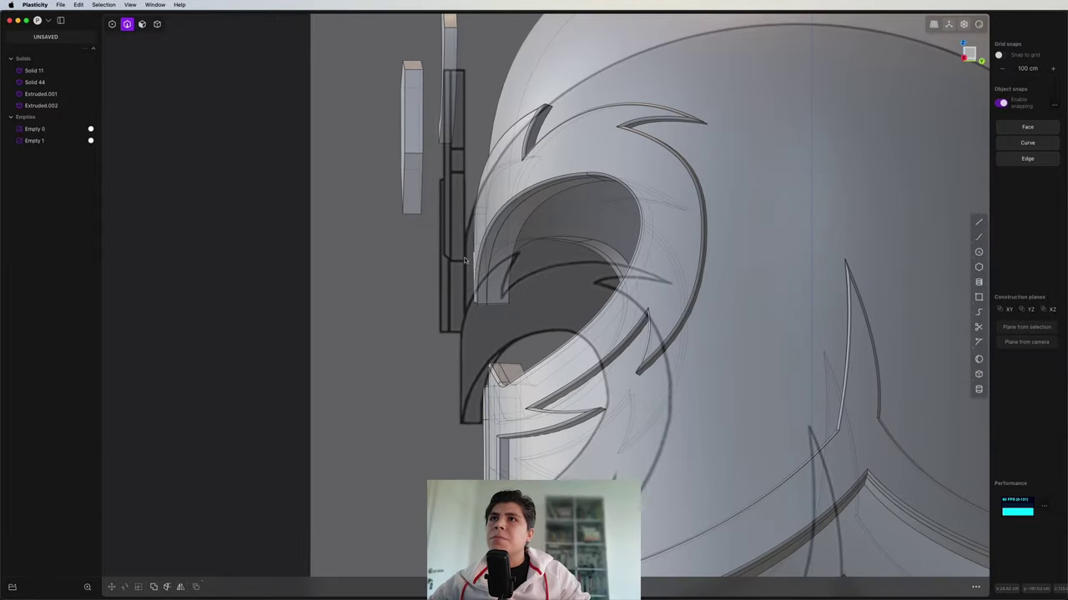
mouse_move(475, 268)
middle_mouse_down()
mouse_move(713, 294)
mouse_move(415, 320)
mouse_move(472, 300)
middle_mouse_up()
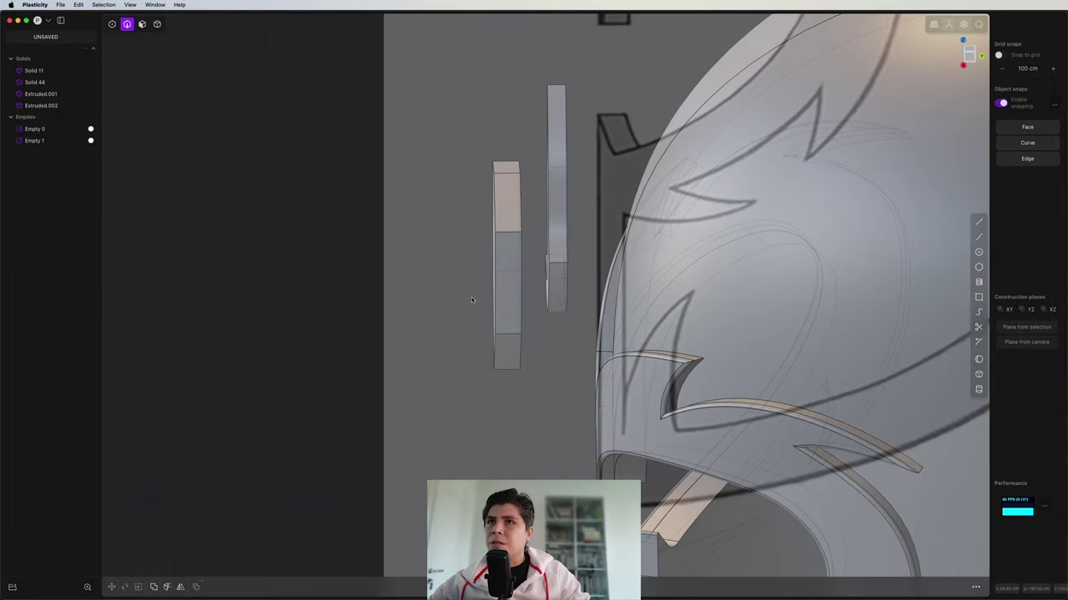
left_click(552, 278)
middle_click_drag(551, 277, 531, 377)
key("g")
middle_click_drag(547, 433, 515, 97)
- Mirror the horn solid across the helmet's centre plane
key("alt+x")
key("x")
left_click(483, 433)
- Select the shield and both horn solids and move them back together toward the helmet's forehead
key("4")
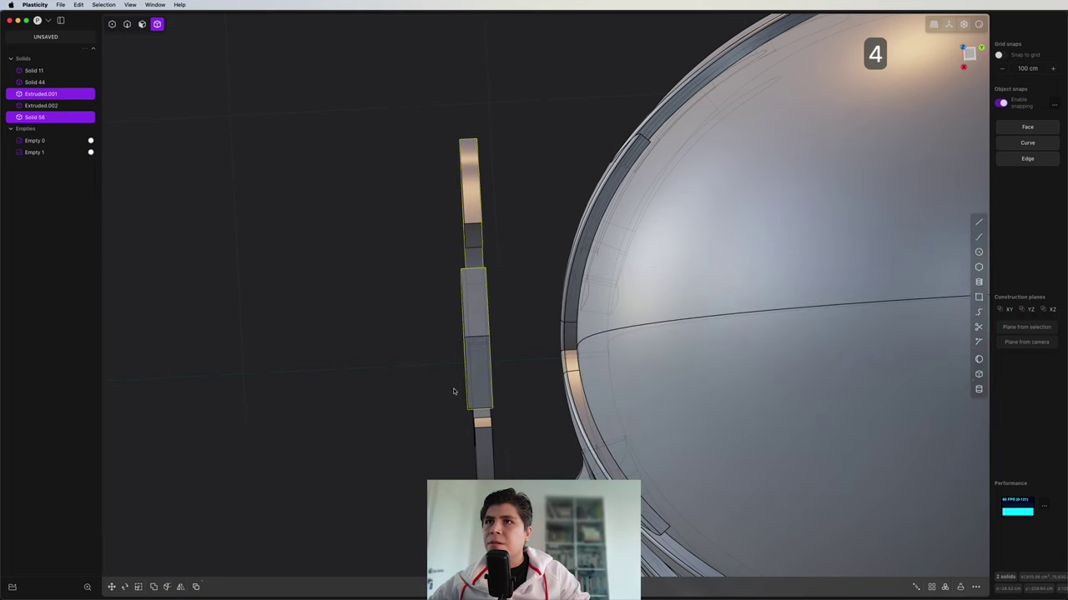
middle_click_drag(488, 330, 505, 130, "shift")
left_click(506, 190, "shift")
middle_click_drag(506, 190, 509, 293, "shift")
key("g")
left_click_drag(535, 184, 614, 180)
middle_click_drag(615, 179, 608, 81)
middle_click_drag(607, 174, 515, 230)
key("Return")
- Offset the rear faces of the shield and both horns by about 4.12 cm toward the helmet
key("3")
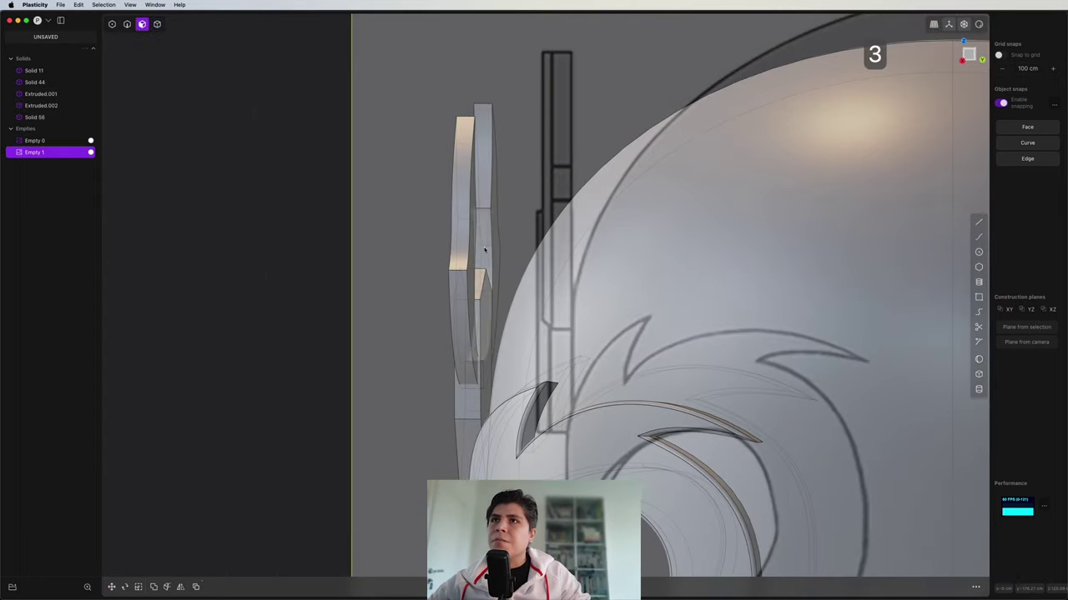
left_click_drag(473, 250, 492, 259)
middle_click_drag(496, 260, 501, 399)
left_click_drag(522, 386, 525, 385)
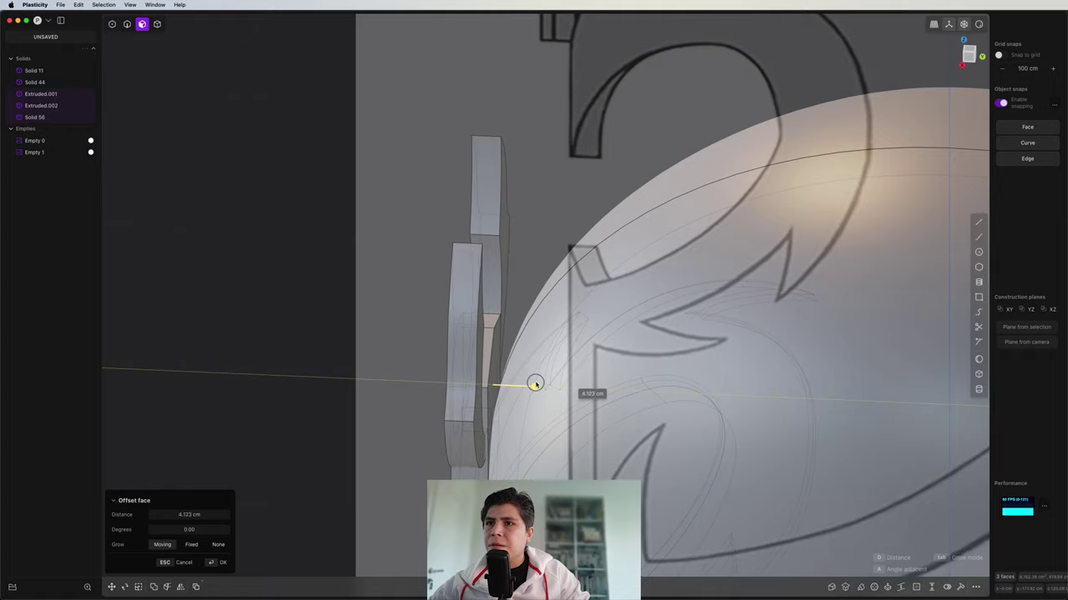
middle_click_drag(537, 385, 450, 182)
key("Return")
- Select the shield's front face, convert the selection to its boundary edges, and chamfer them with a wide bevel
scroll(451, 183, "down", 4)
left_click(486, 124)
middle_click_drag(486, 124, 513, 231)
scroll(513, 231, "up", 2)
scroll(513, 231, "up", 2)
left_click(968, 55)
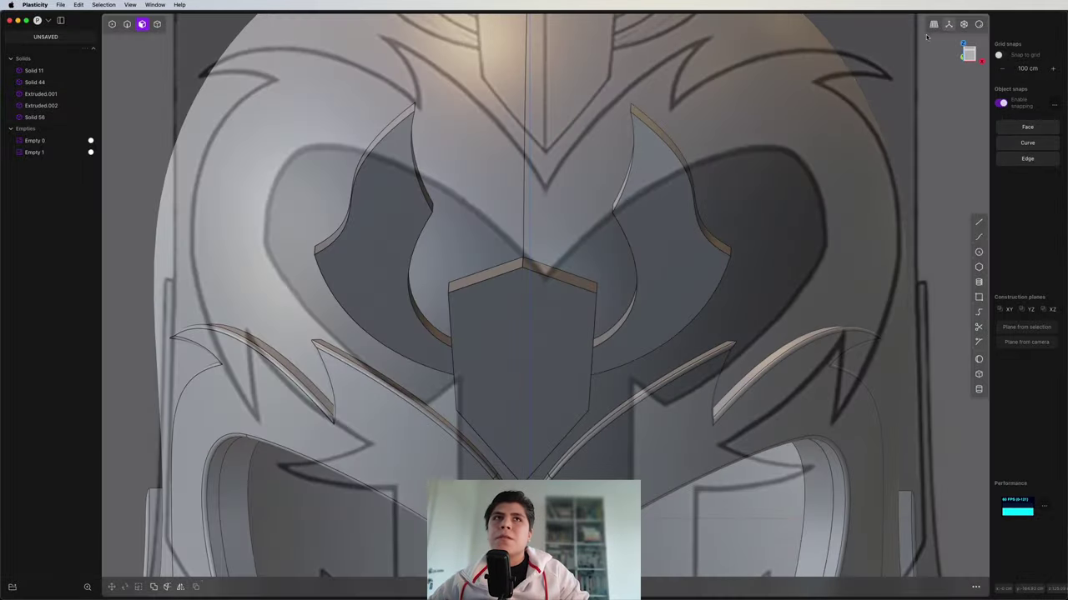
left_click(968, 54)
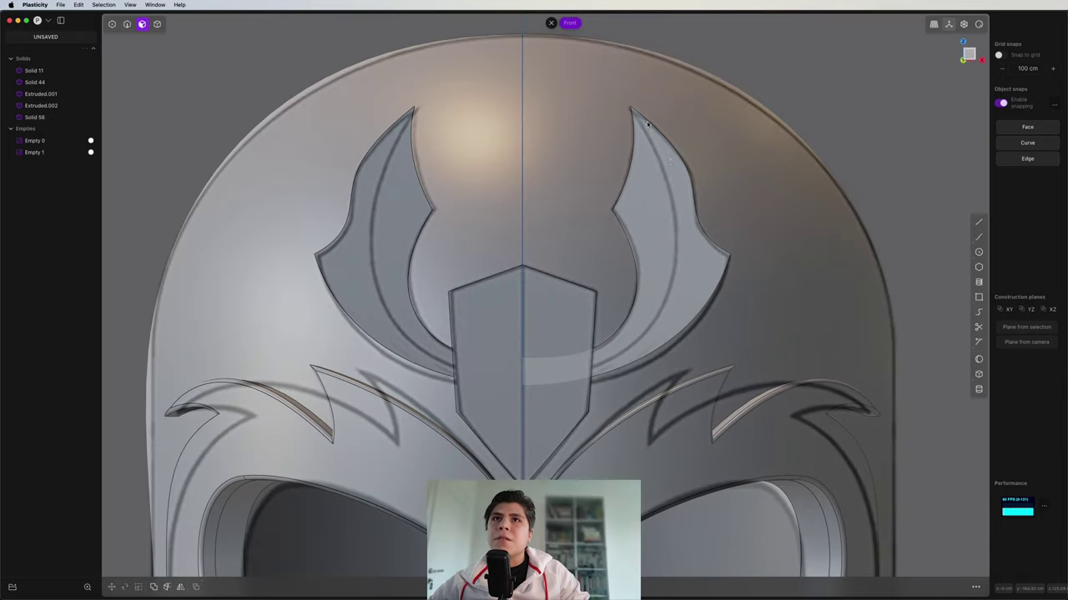
left_click(545, 351)
key("o")
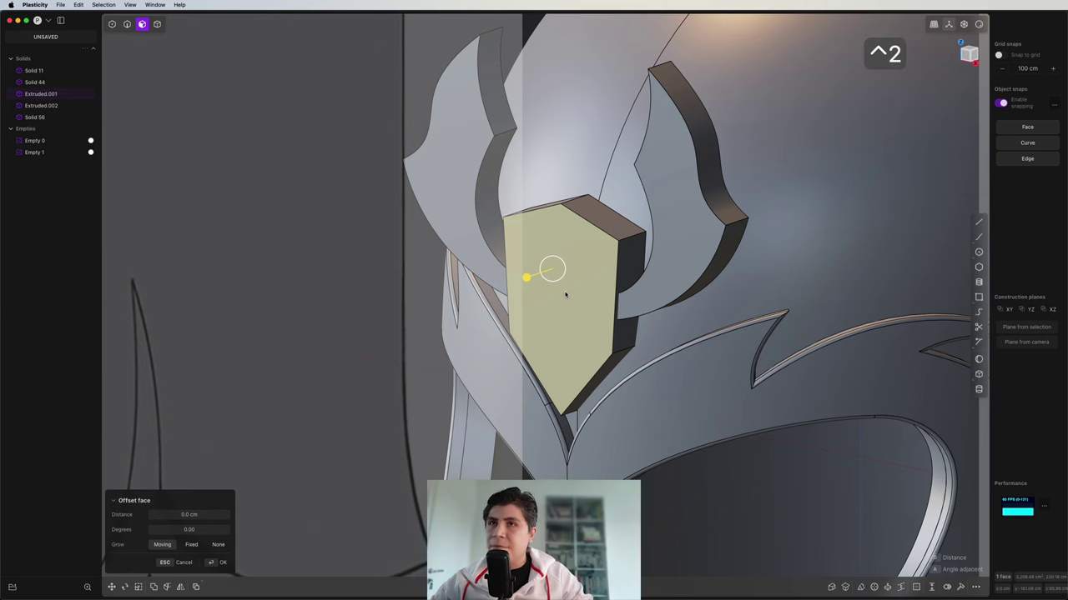
key("ctrl+2")
left_click_drag(589, 223, 587, 234)
middle_click_drag(586, 234, 588, 273)
key("Return")
- Convert the shield's reduced front face to its boundary edges and give them a small fillet
scroll(591, 272, "up", 5)
scroll(596, 269, "down", 3)
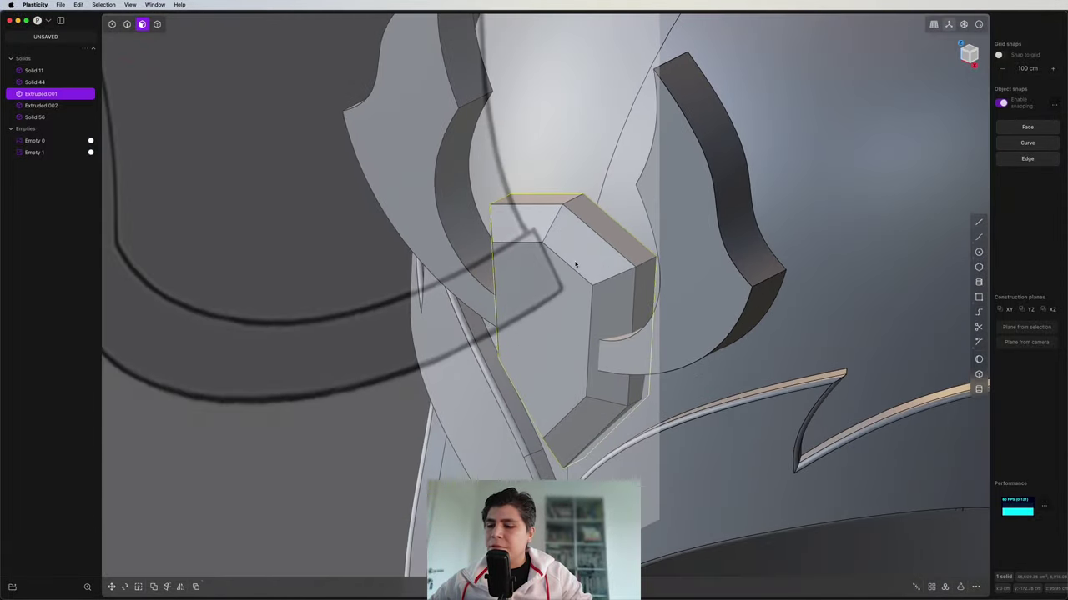
key("2")
left_click(568, 265)
key("3")
left_click(538, 284)
key("ctrl+2")
scroll(519, 245, "up", 2)
left_click_drag(512, 233, 518, 233)
scroll(552, 250, "up", 3)
middle_click_drag(557, 256, 629, 291)
key("shift+super+e")
scroll(629, 291, "down", 1)
scroll(629, 292, "down", 5)
right_click(627, 289)
- Fillet the six outer edges where the shield's bevel meets its side faces
middle_click_drag(598, 253, 617, 249)
key("shift+super+e")
key("2")
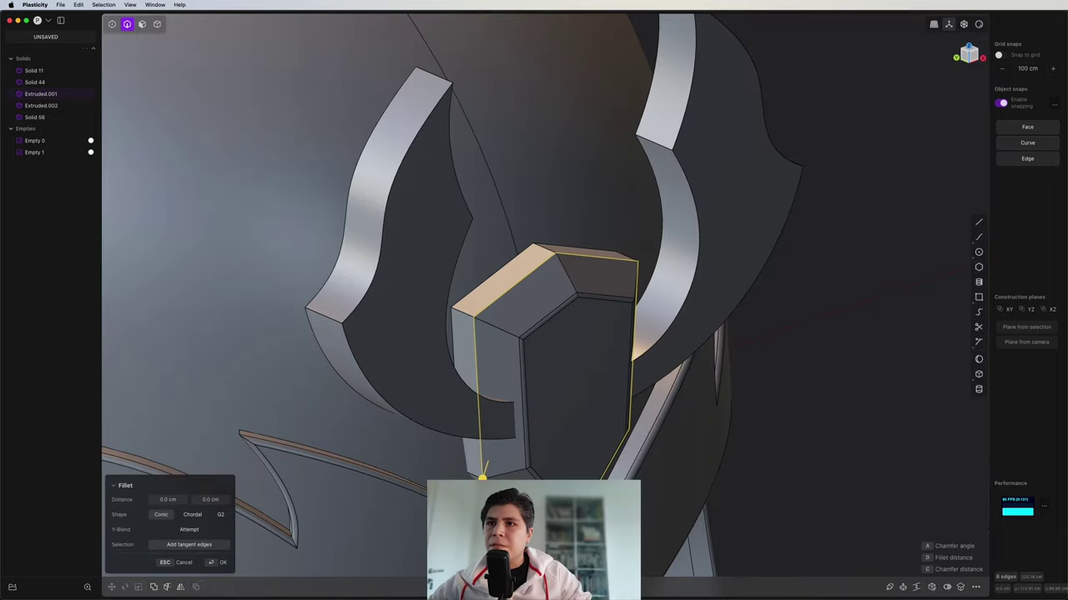
left_click_drag(484, 475, 492, 451)
key("shift+super+e")
middle_click_drag(501, 434, 544, 387)
key("shift+super+e")
scroll(552, 334, "down", 5)
right_click(545, 386)
scroll(576, 379, "up", 5)
- Convert the front faces of both horns to their boundary edges and chamfer them by about 3.4 cm
key("3")
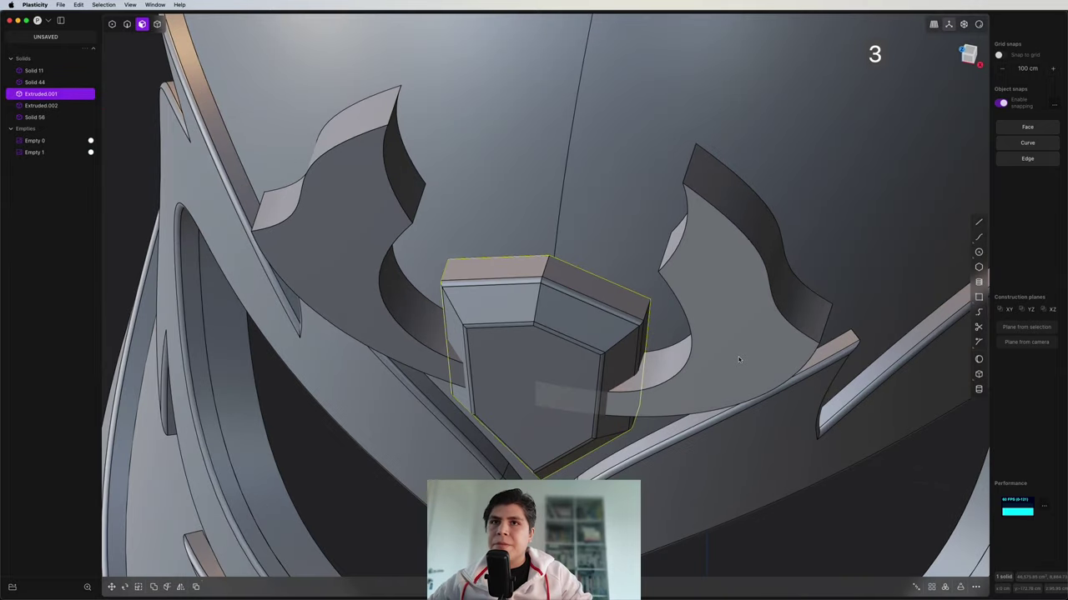
left_click(727, 379)
left_click(346, 291)
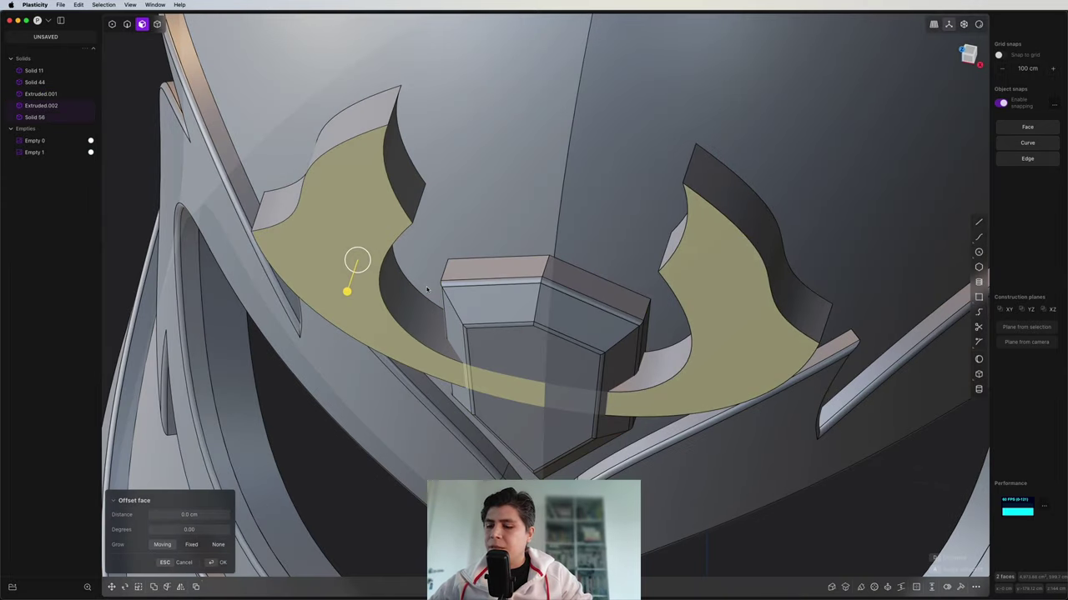
key("ctrl+2")
left_click_drag(539, 396, 534, 392)
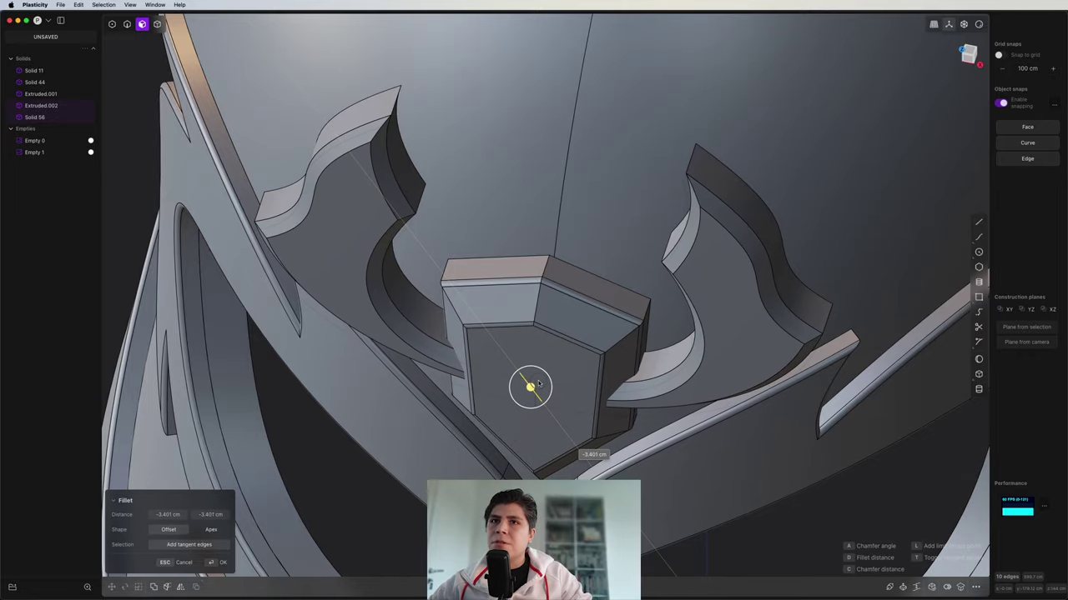
middle_click_drag(539, 384, 632, 270)
right_click(517, 334)
- Convert the reduced front faces of both horns to boundary edges and apply a small fillet
key("2")
key("3")
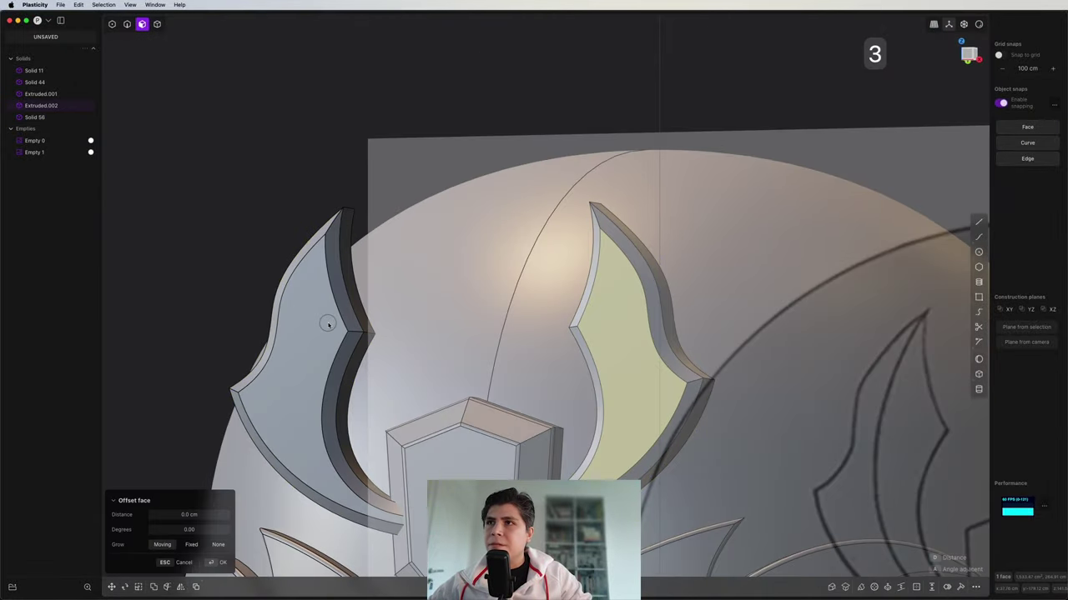
key("ctrl+2")
left_click_drag(647, 304, 645, 304)
key("shift+super+e")
middle_click_drag(646, 303, 584, 327)
- Fillet the outer edges of the bevels on both horns by about 3.21 cm
key("2")
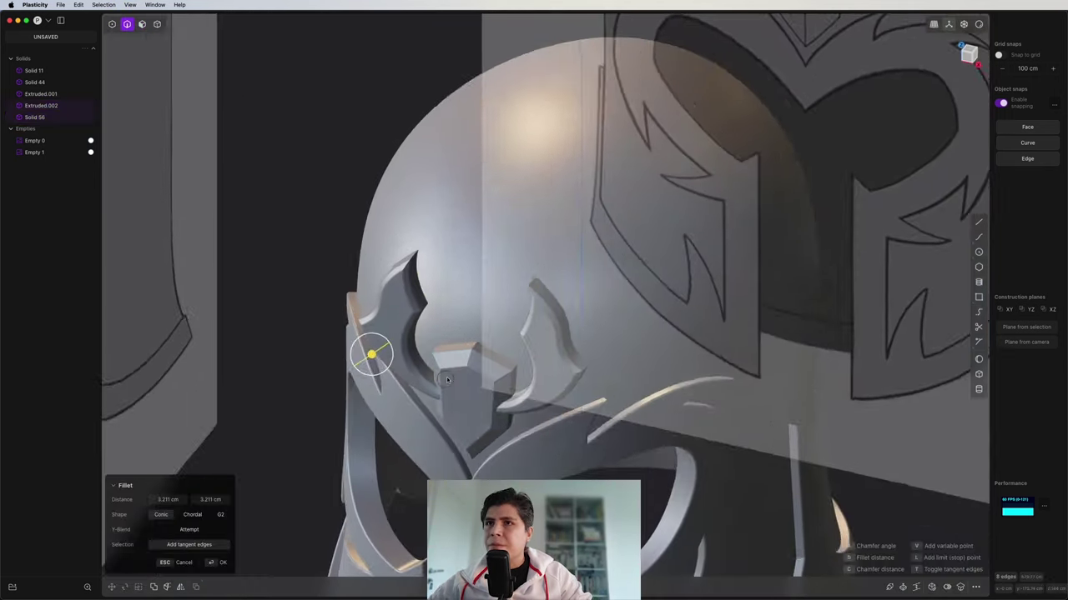
middle_click_drag(443, 392, 450, 367)
key("shift+super+e")
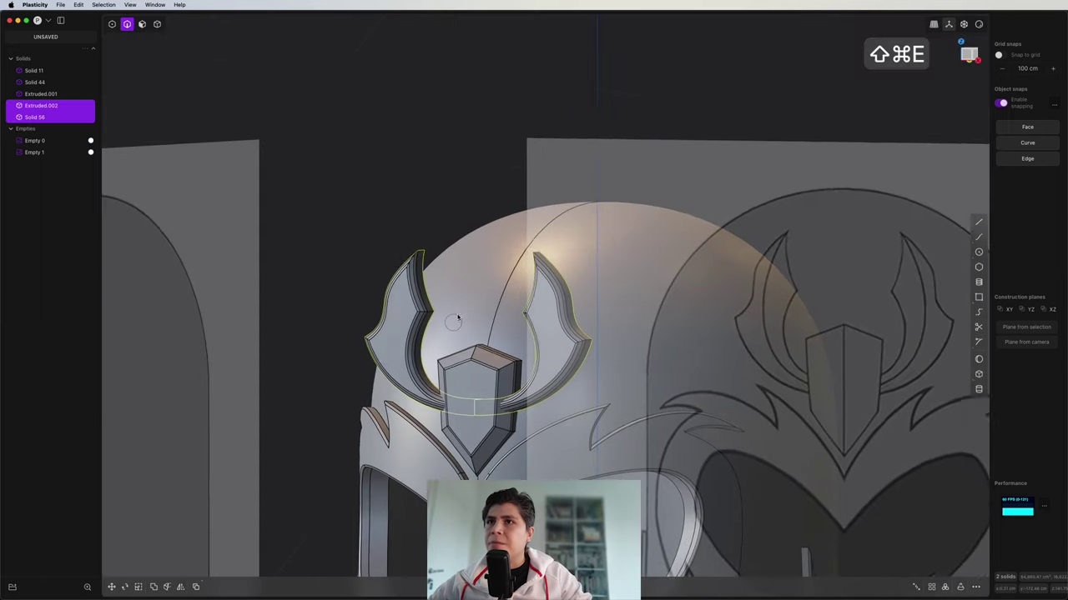
- Move both horns about 7.4 cm along Y toward the helmet, scale their depth to about 0.73 and readjust their position
key("4")
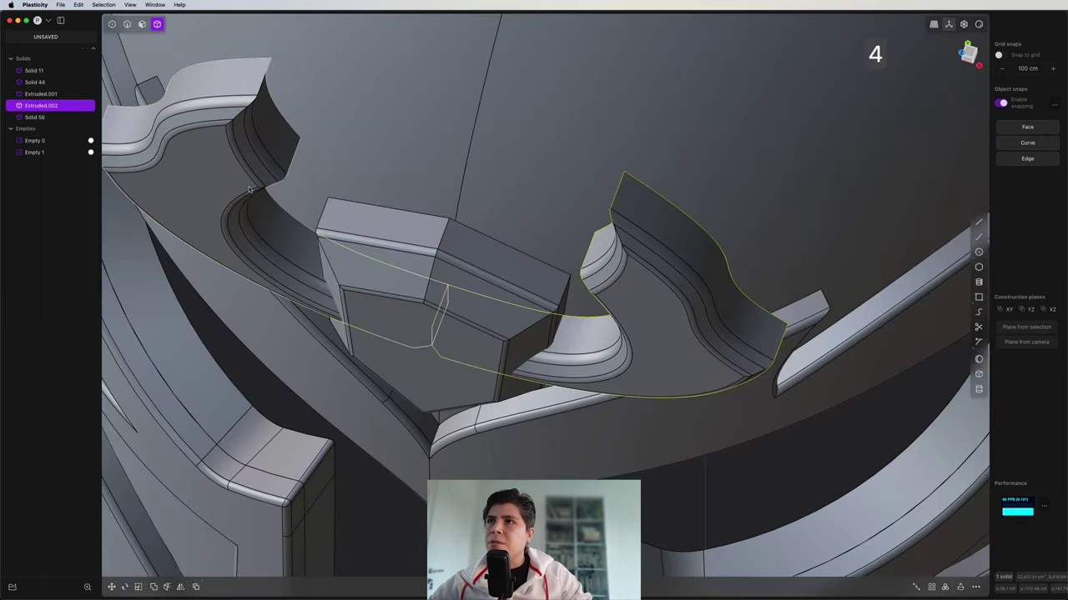
key("g")
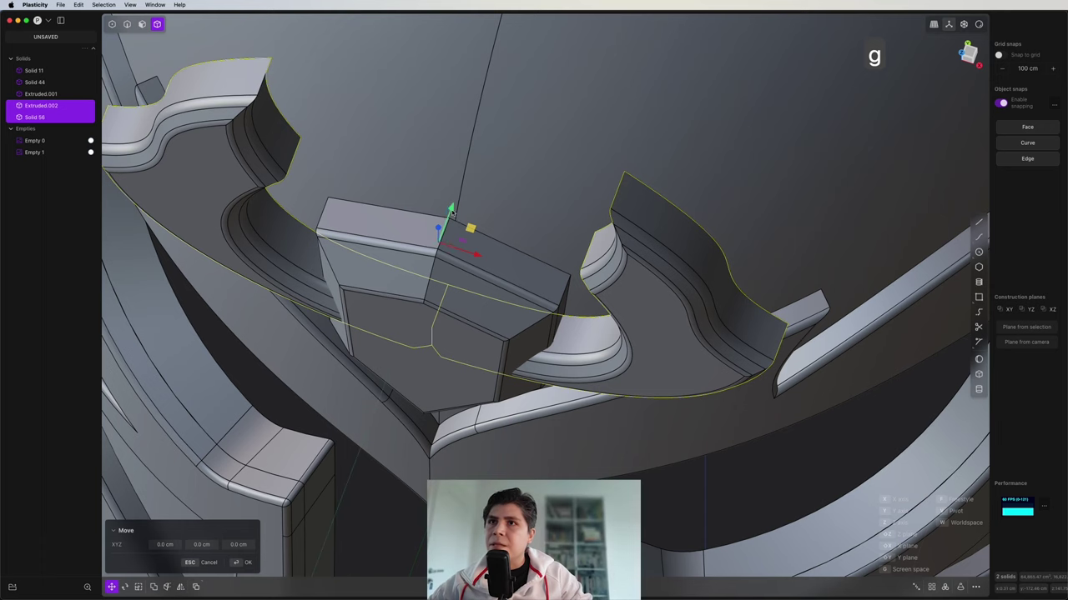
left_click_drag(452, 212, 464, 183)
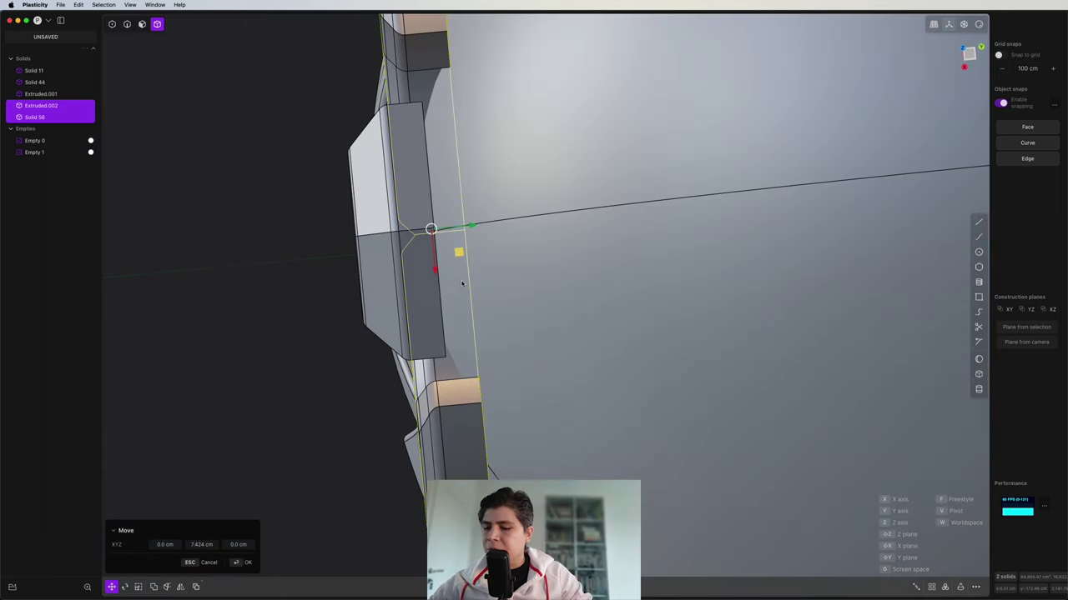
key("s")
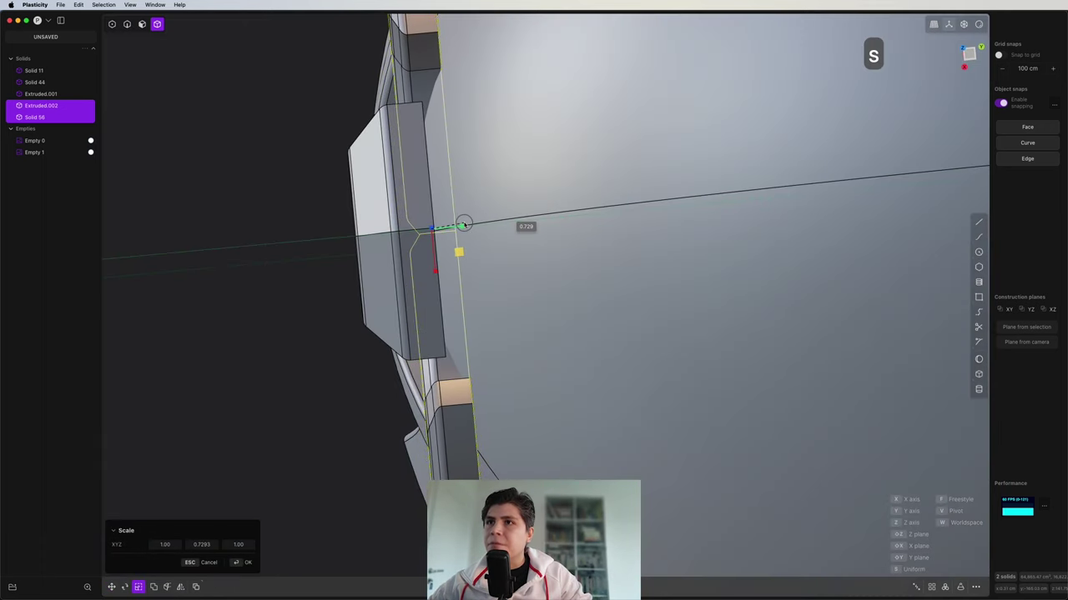
key("g")
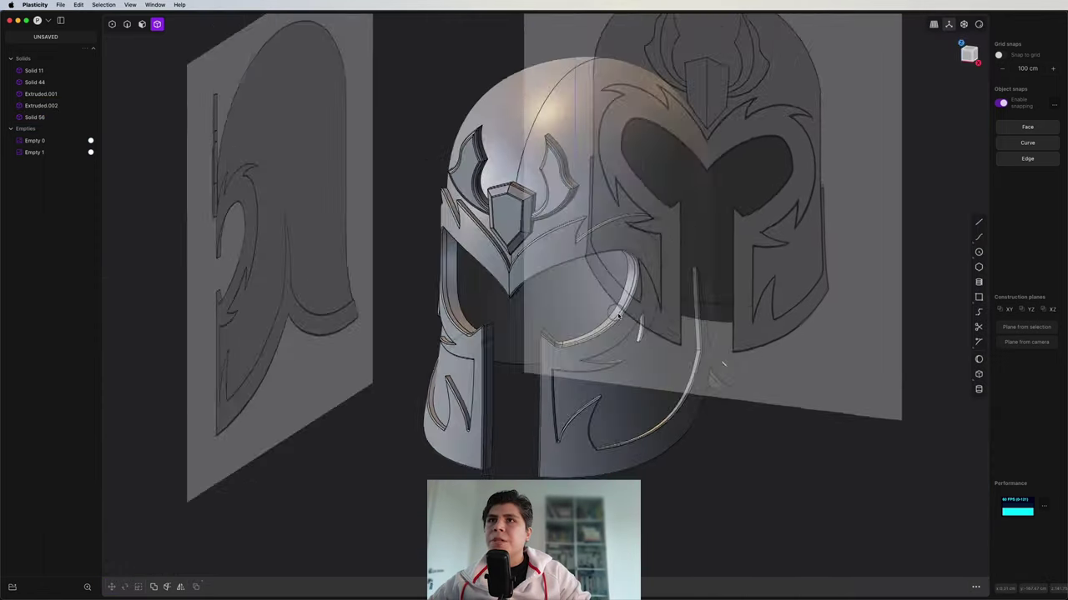
- Hide both reference images so only the helmet parts remain in view
middle_click_drag(618, 316, 658, 309)
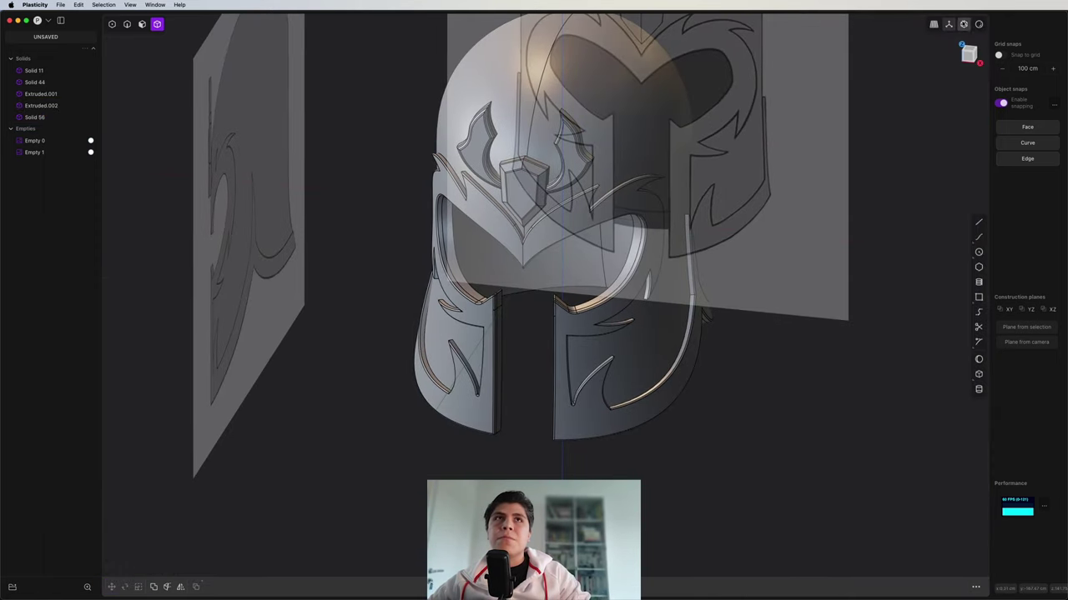
middle_click_drag(596, 302, 633, 292)
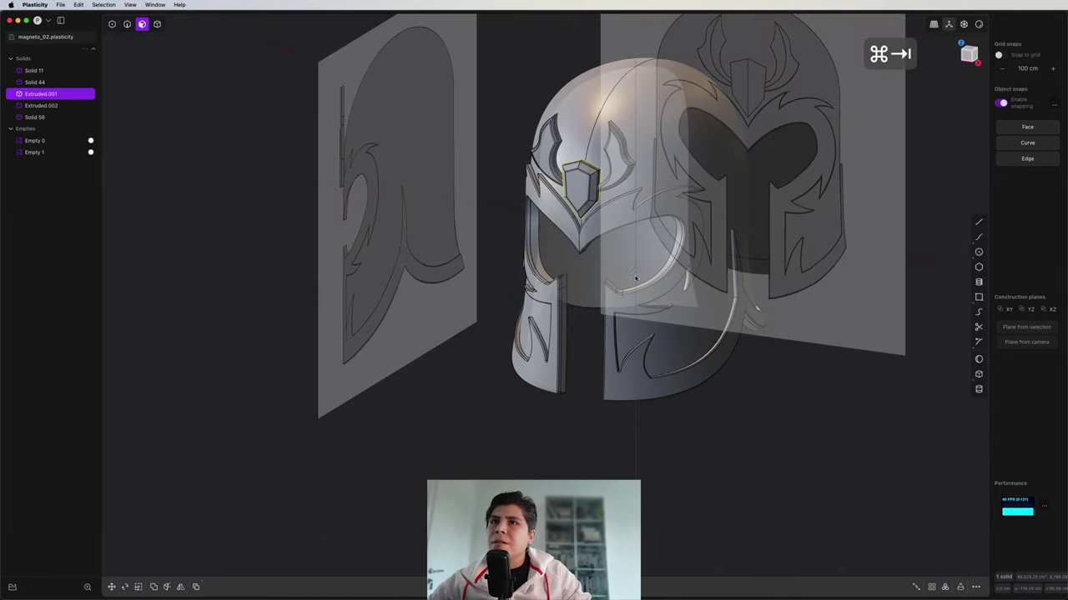
scroll(635, 277, "down", 2)
middle_click_drag(636, 278, 588, 282)
key("h")
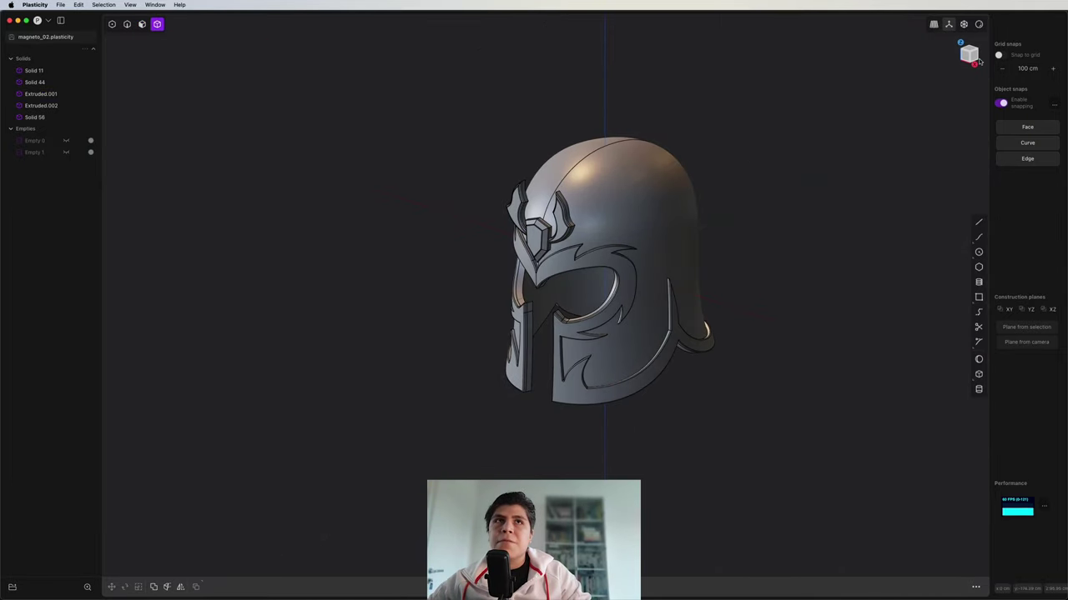
- In the right view, draw an L-shaped backdrop profile under and behind the helmet and fillet its corner by about 458 cm
left_click(976, 62)
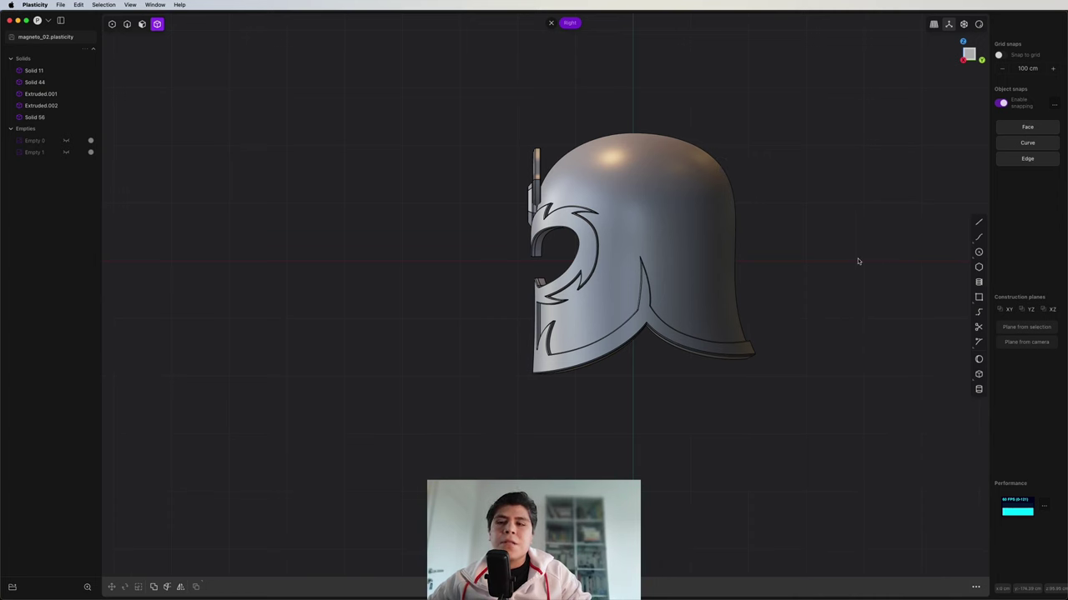
key("shift+a")
scroll(596, 298, "down", 3)
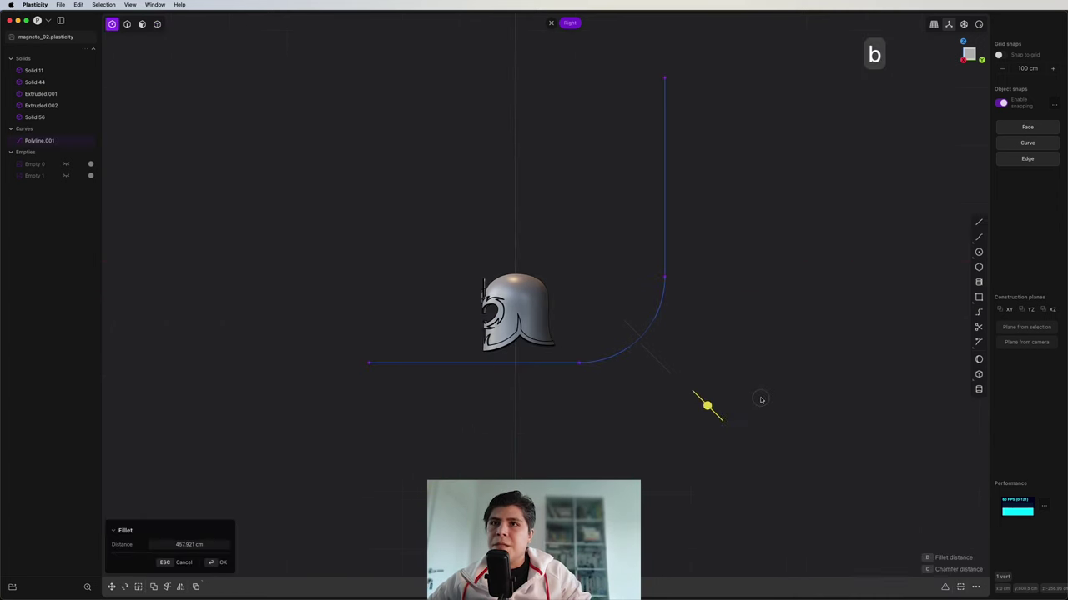
right_click(672, 358)
middle_click_drag(672, 358, 760, 399)
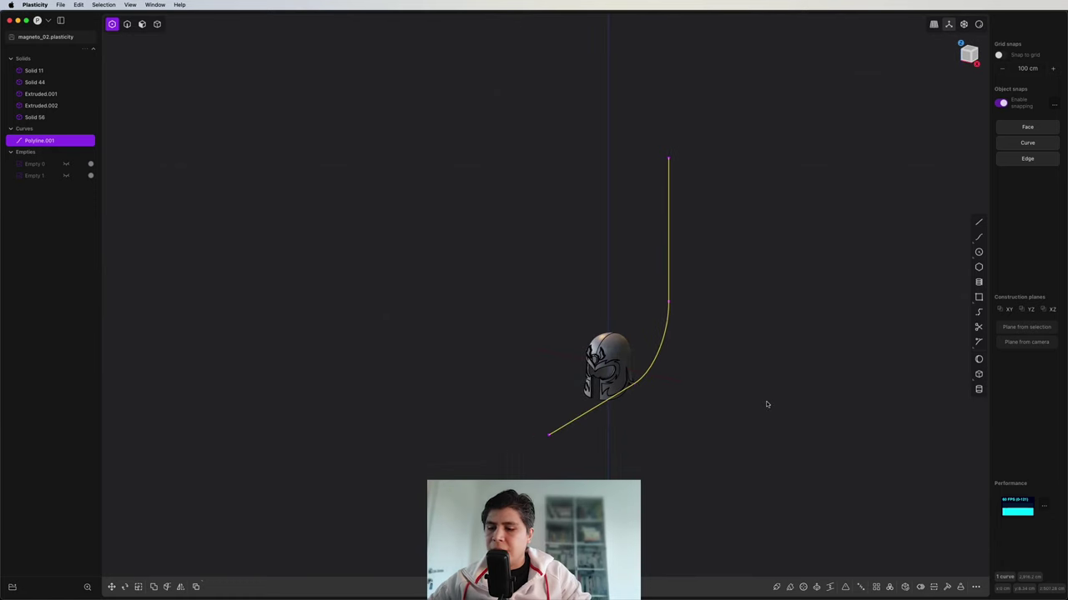
- Extrude the filleted profile about 2451 cm sideways into a backdrop sheet and move it to sit behind the helmet
key("3")
key("e")
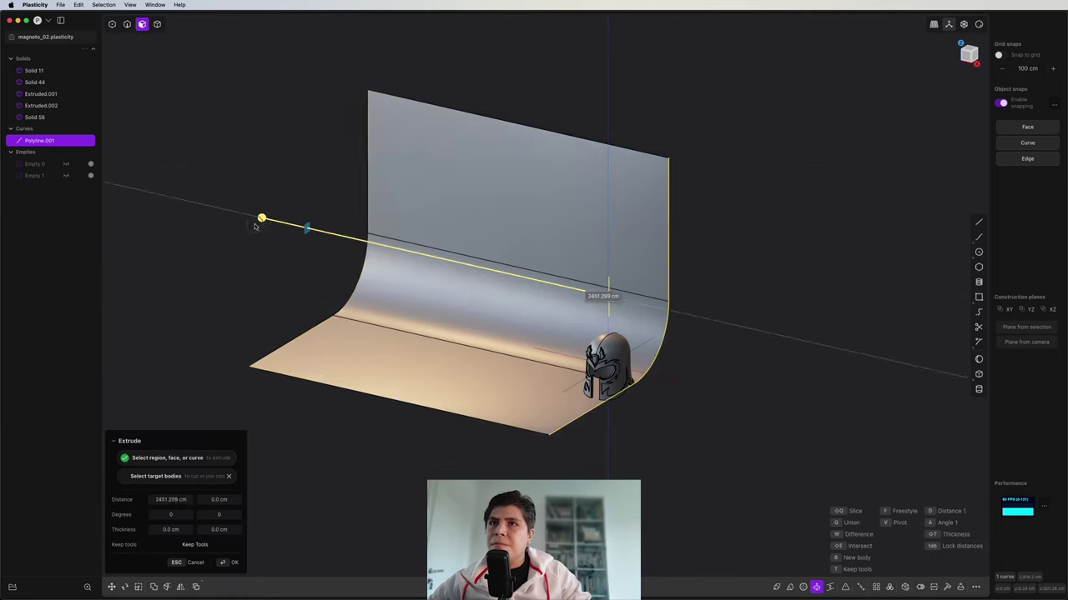
left_click(259, 219)
key("4")
key("g")
left_click(677, 120)
- Delete the leftover profile curve used for the backdrop sheet
key("2")
left_click(668, 179)
key("x")
- Switch to Blender, hide the sidebar and show the linked helmet and backdrop in front orthographic view
key("super+Tab")
middle_click_drag(551, 275, 478, 356)
scroll(538, 307, "up", 8)
scroll(525, 296, "down", 4)
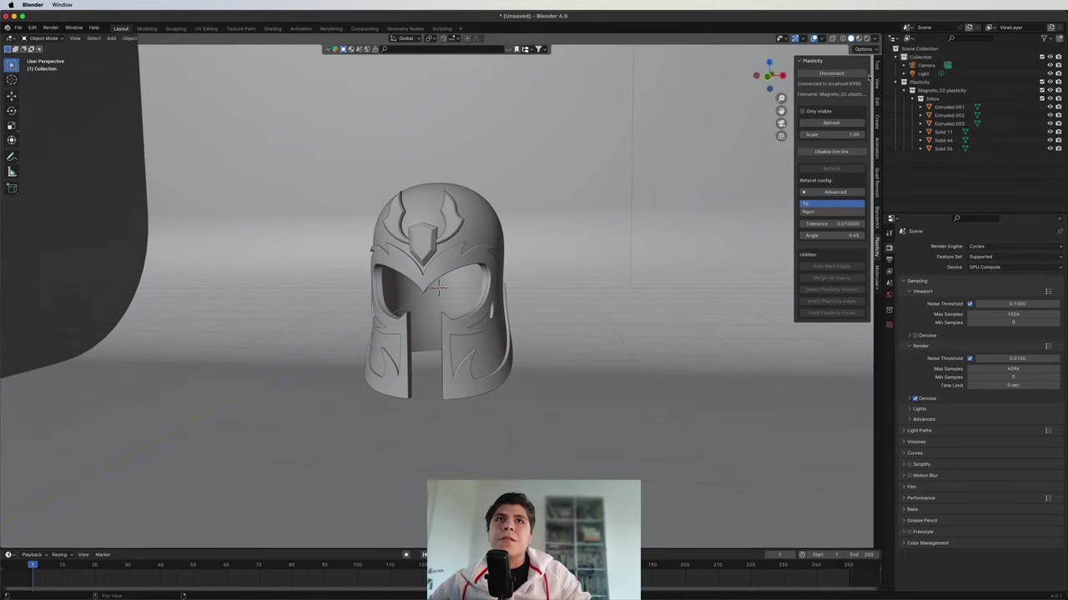
key("n")
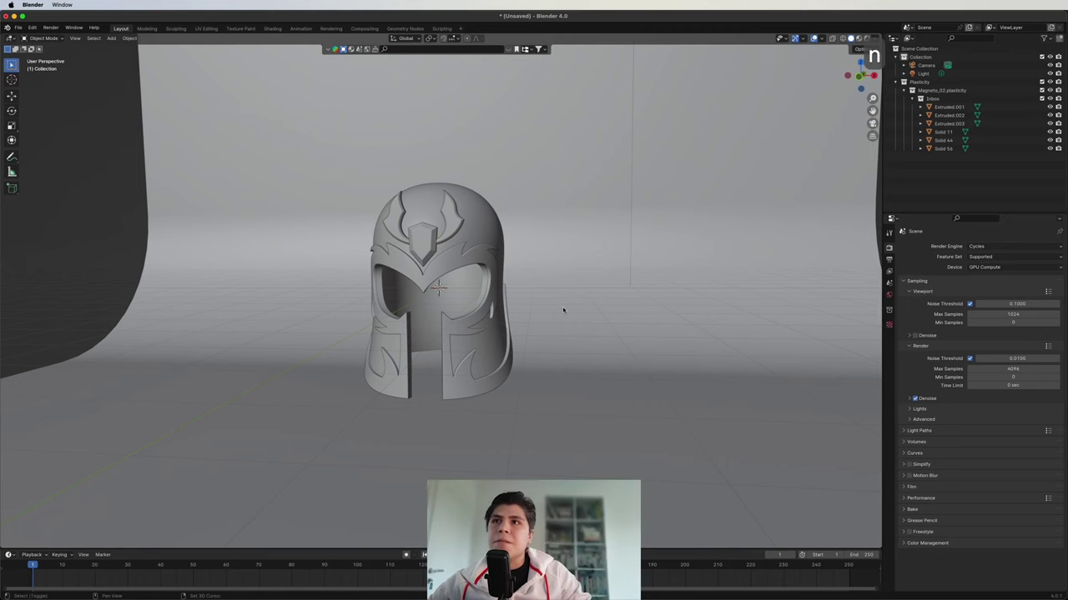
key("KP_1")
key("KP_5")
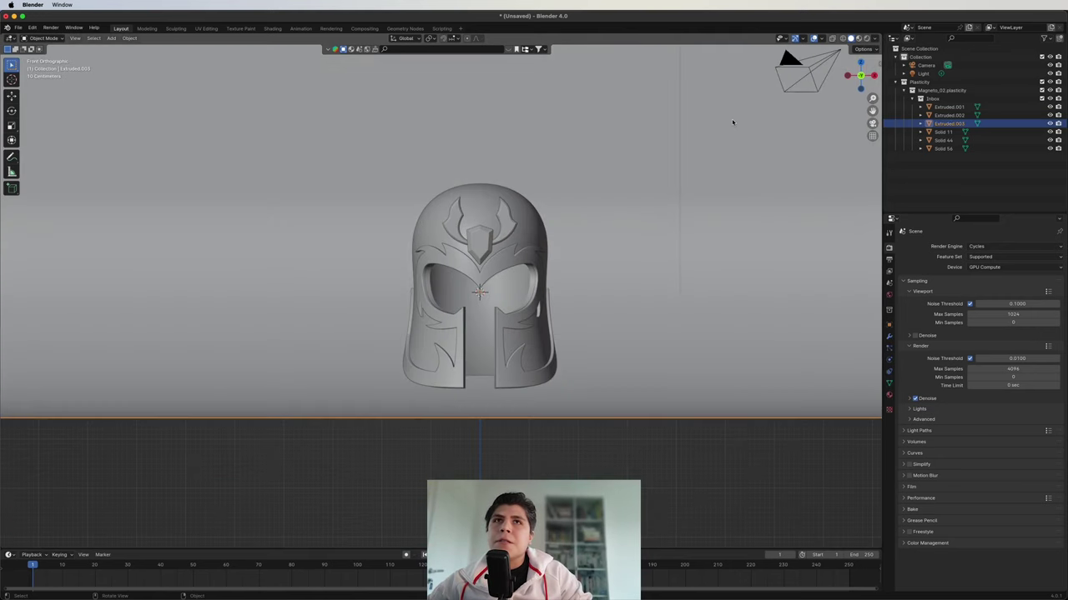
middle_click_drag(732, 122, 711, 232, "shift")
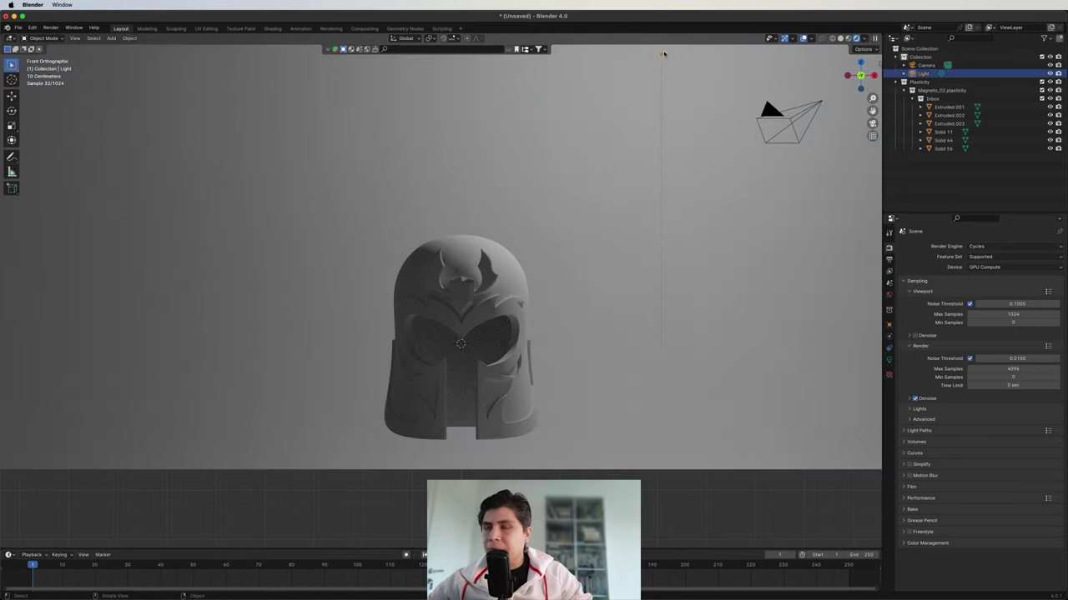
- Delete the scene's default light
key("x")
key("x")
left_click(661, 56)
- Add an area light above the helmet and scale it up
key("shift+a")
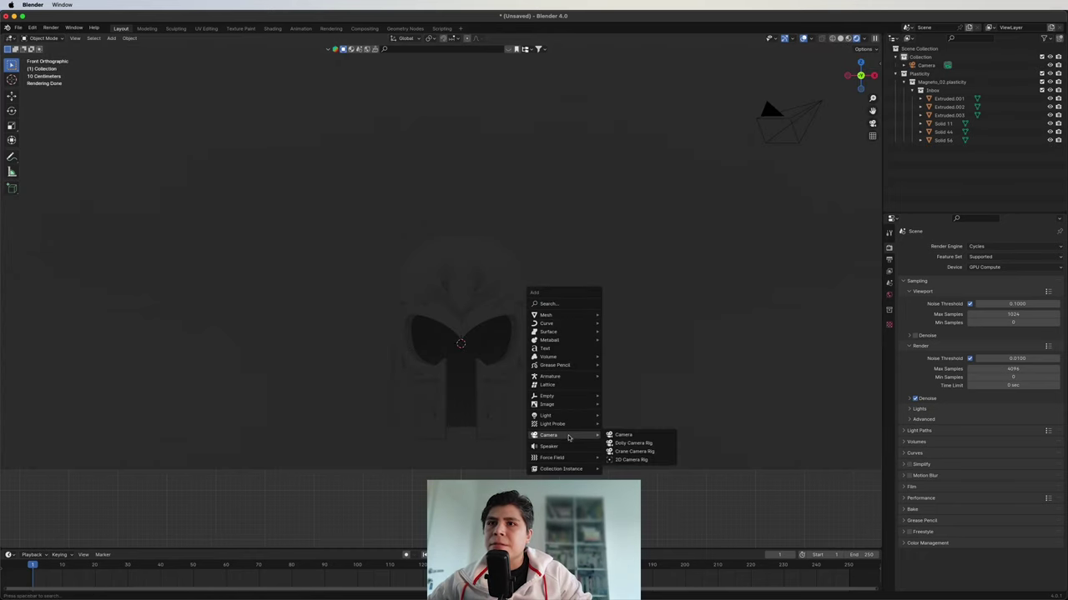
mouse_move(590, 419)
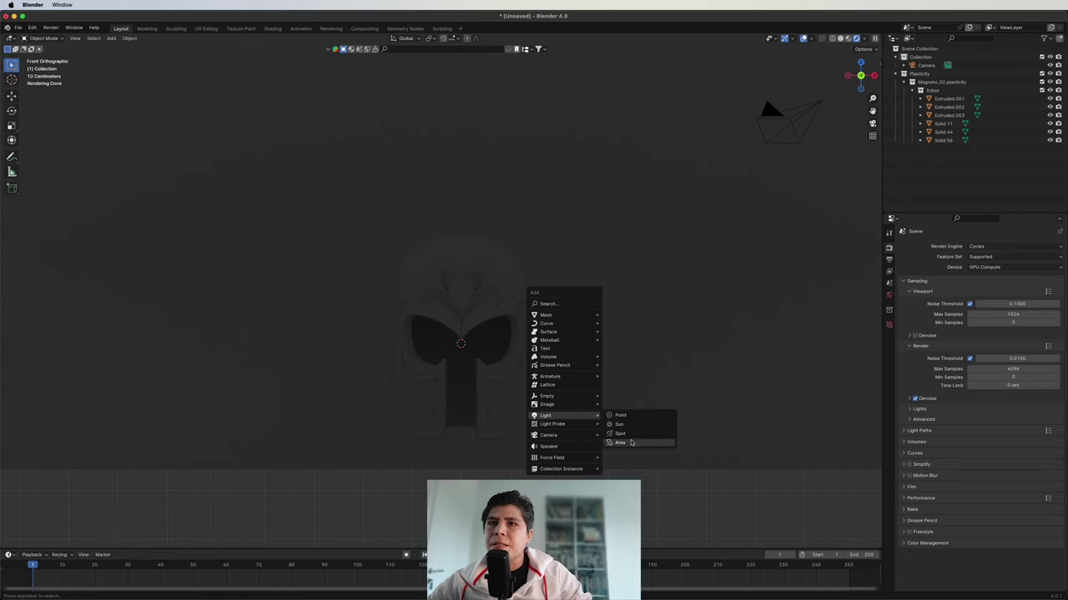
left_click(618, 442)
key("s")
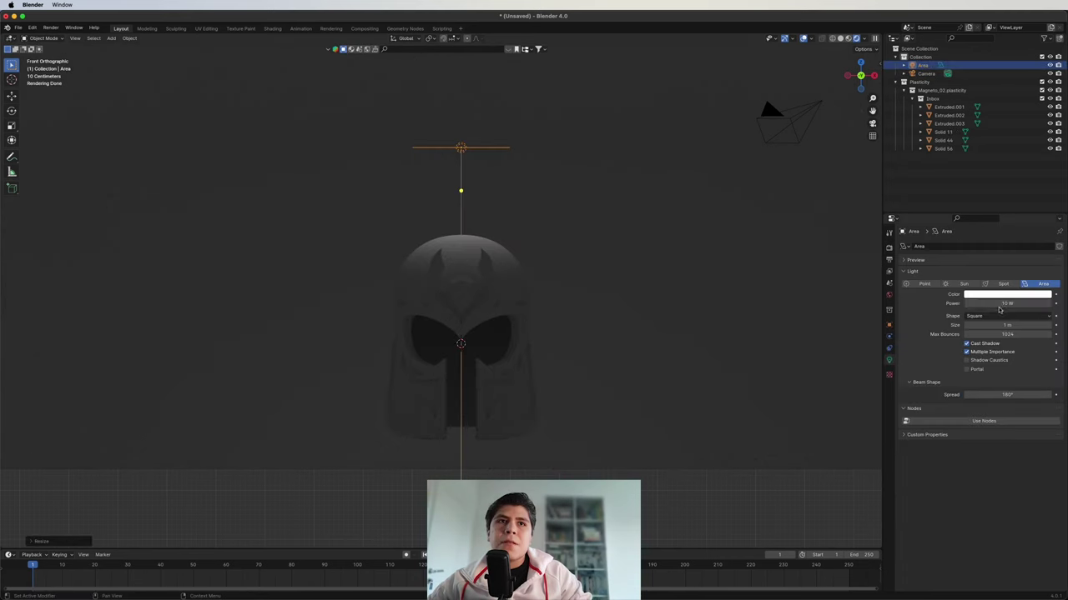
- Set the power of the area light above the helmet to 100 W
left_click_drag(1002, 307, 1043, 306)
left_click(1026, 304)
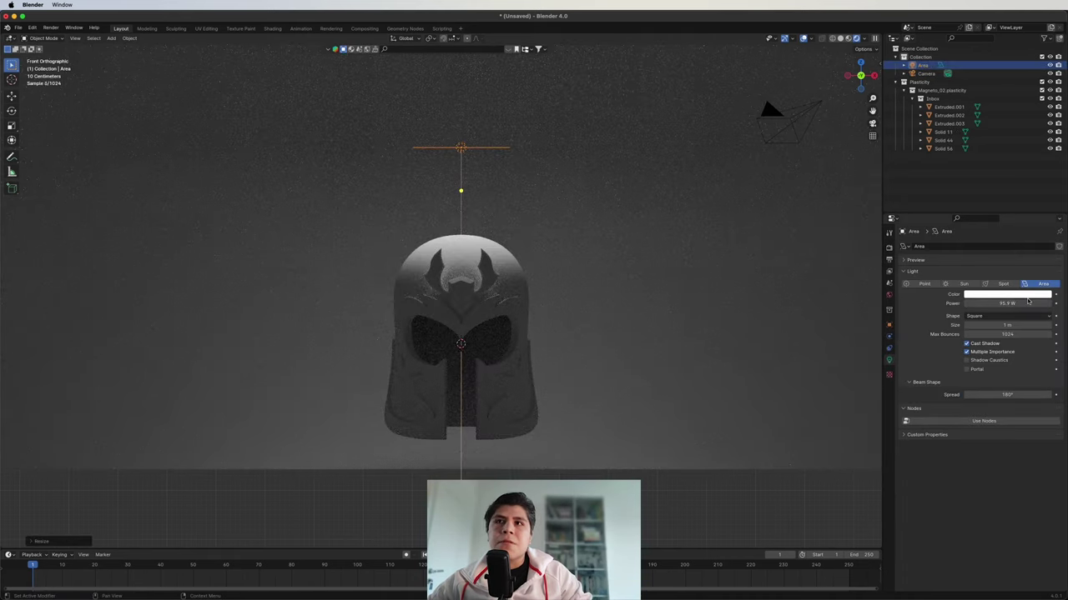
type("100")
key("Return")
- Place a duplicate of the side area light on the opposite side of the helmet and rotate it to face the helmet
left_click(82, 354)
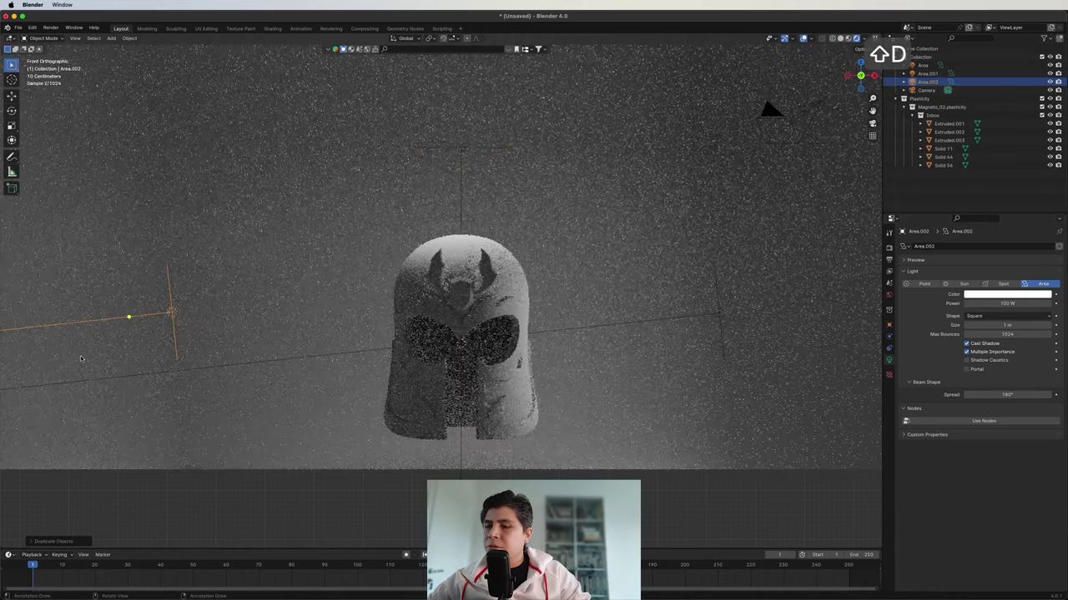
key("r")
key("Return")
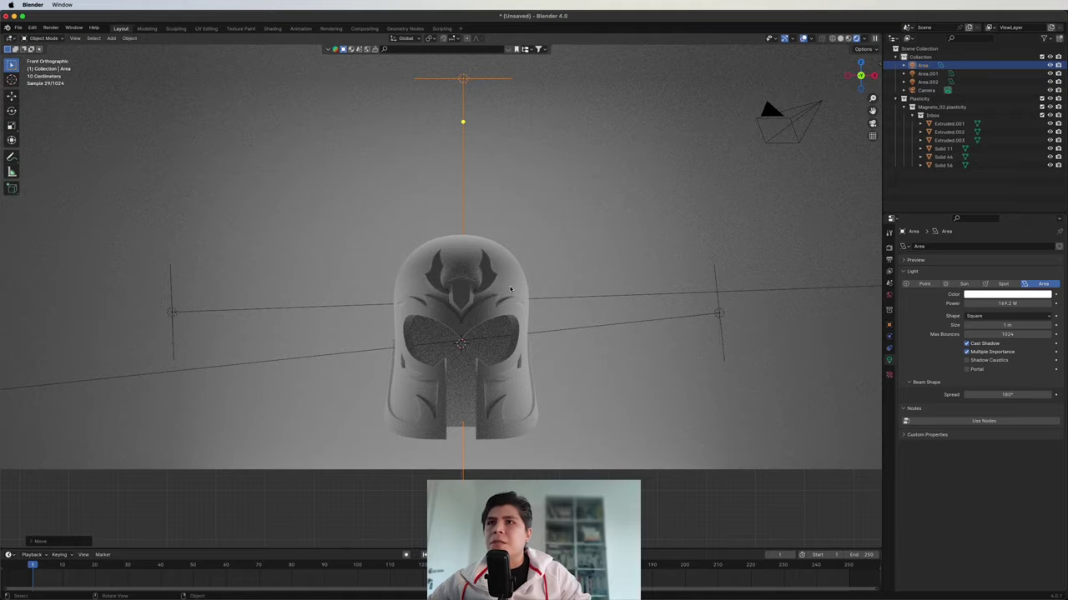
- Select the main shell of the helmet
left_click(510, 289)
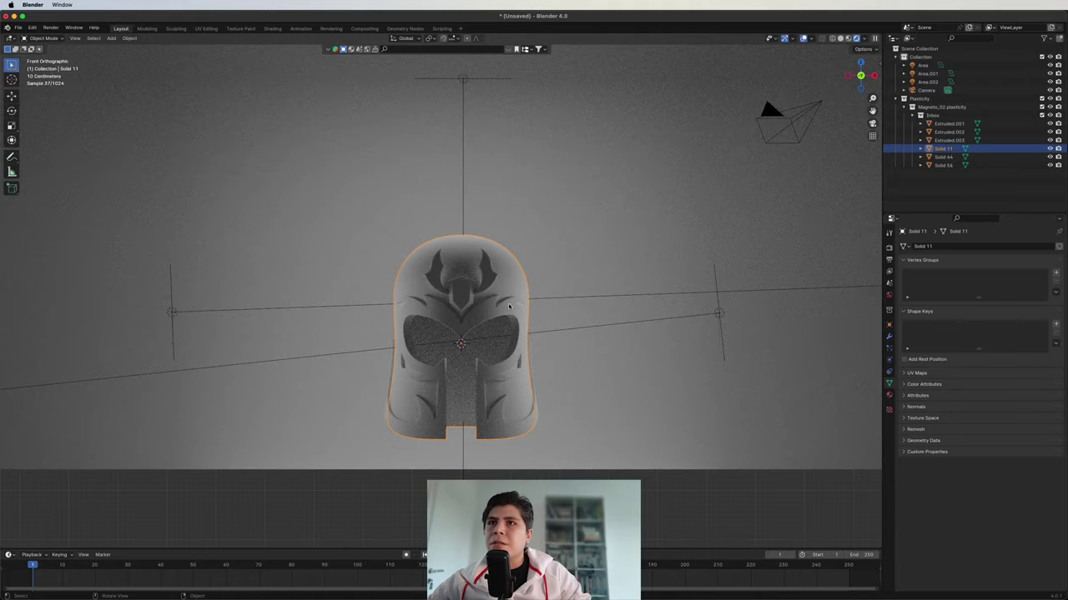
scroll(484, 342, "up", 4)
scroll(484, 359, "down", 2)
middle_click_drag(776, 394, 780, 347, "shift")
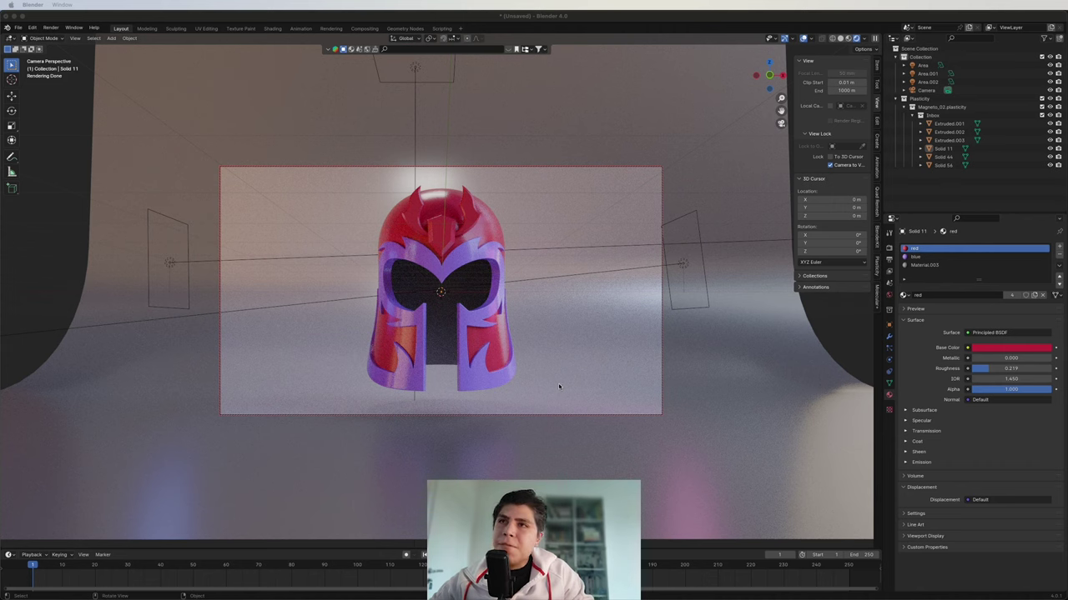
- Check the materials on the purple trim and the red shell, and render the camera view as a still image
left_click(467, 247)
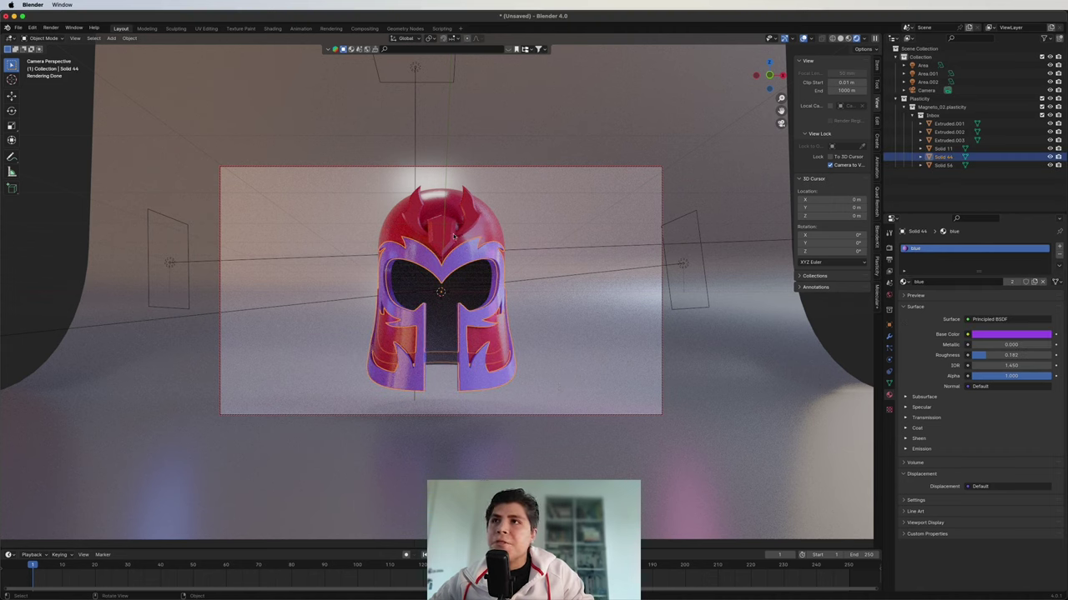
left_click(482, 226)
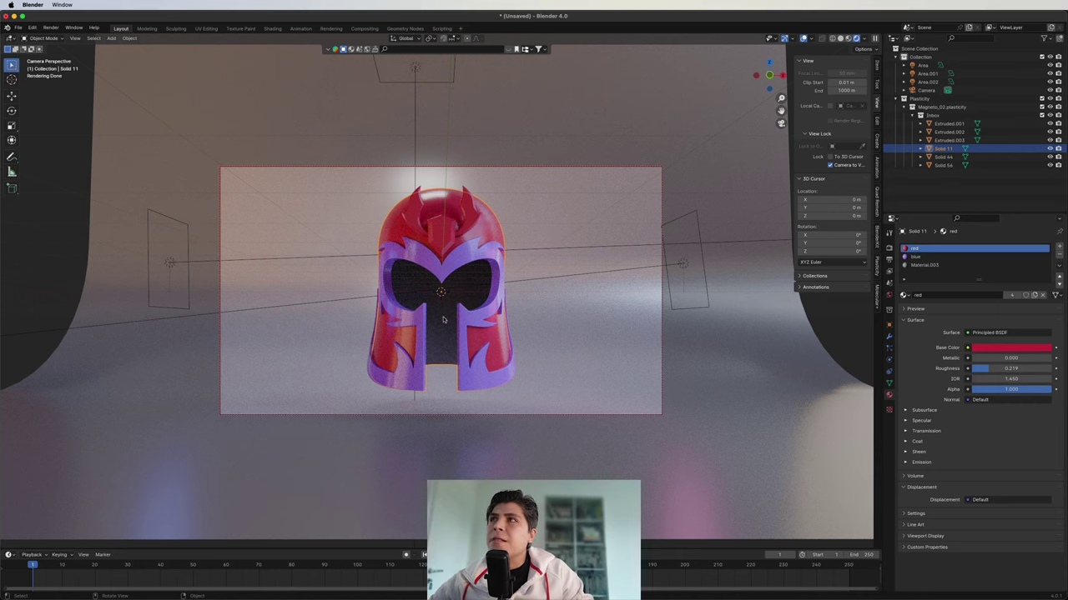
left_click(51, 28)
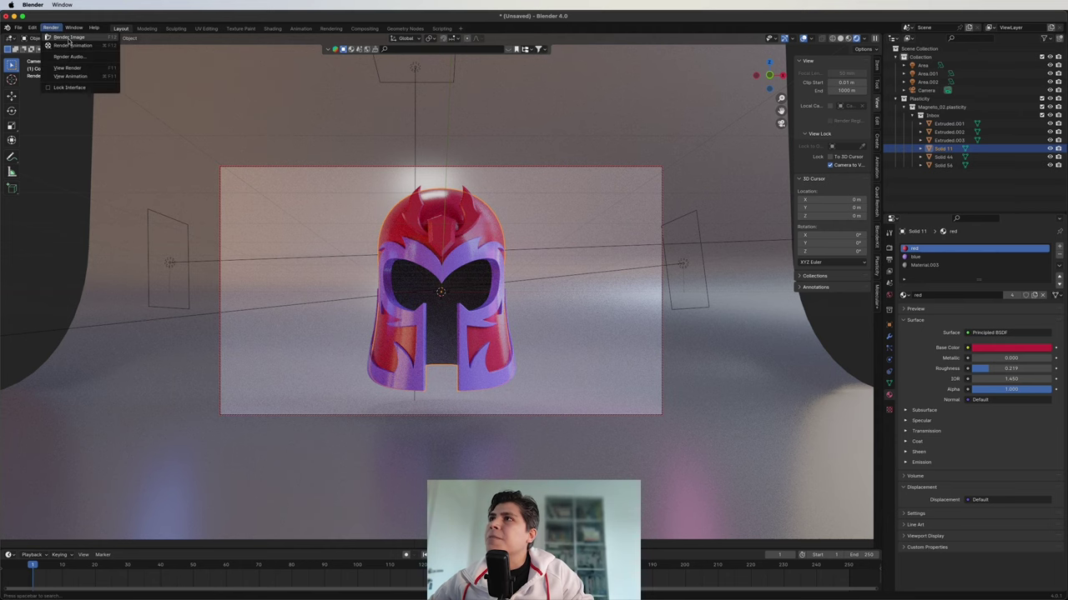
left_click(69, 37)
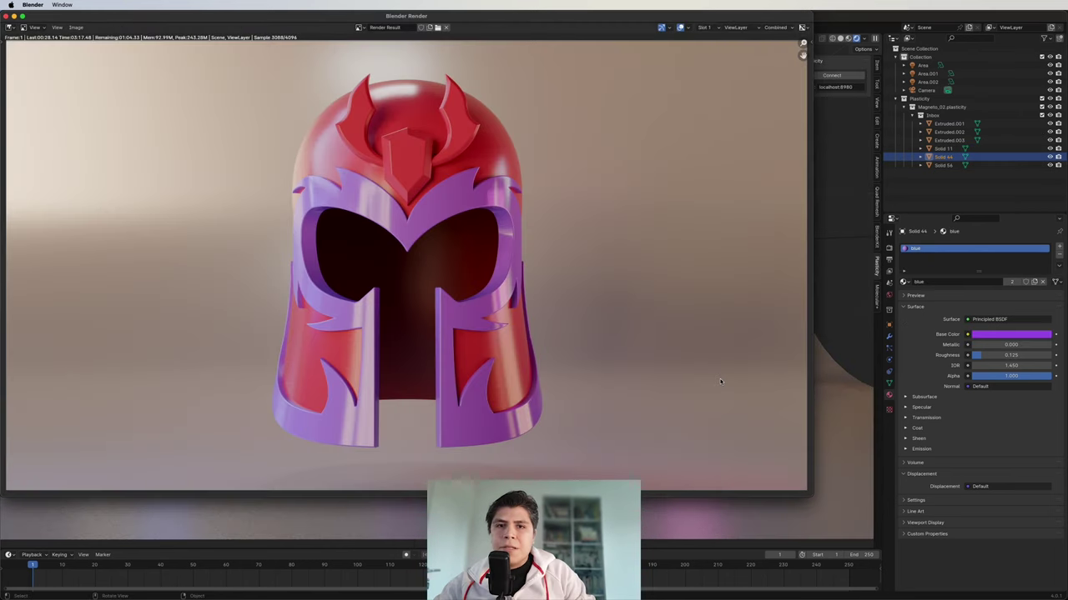